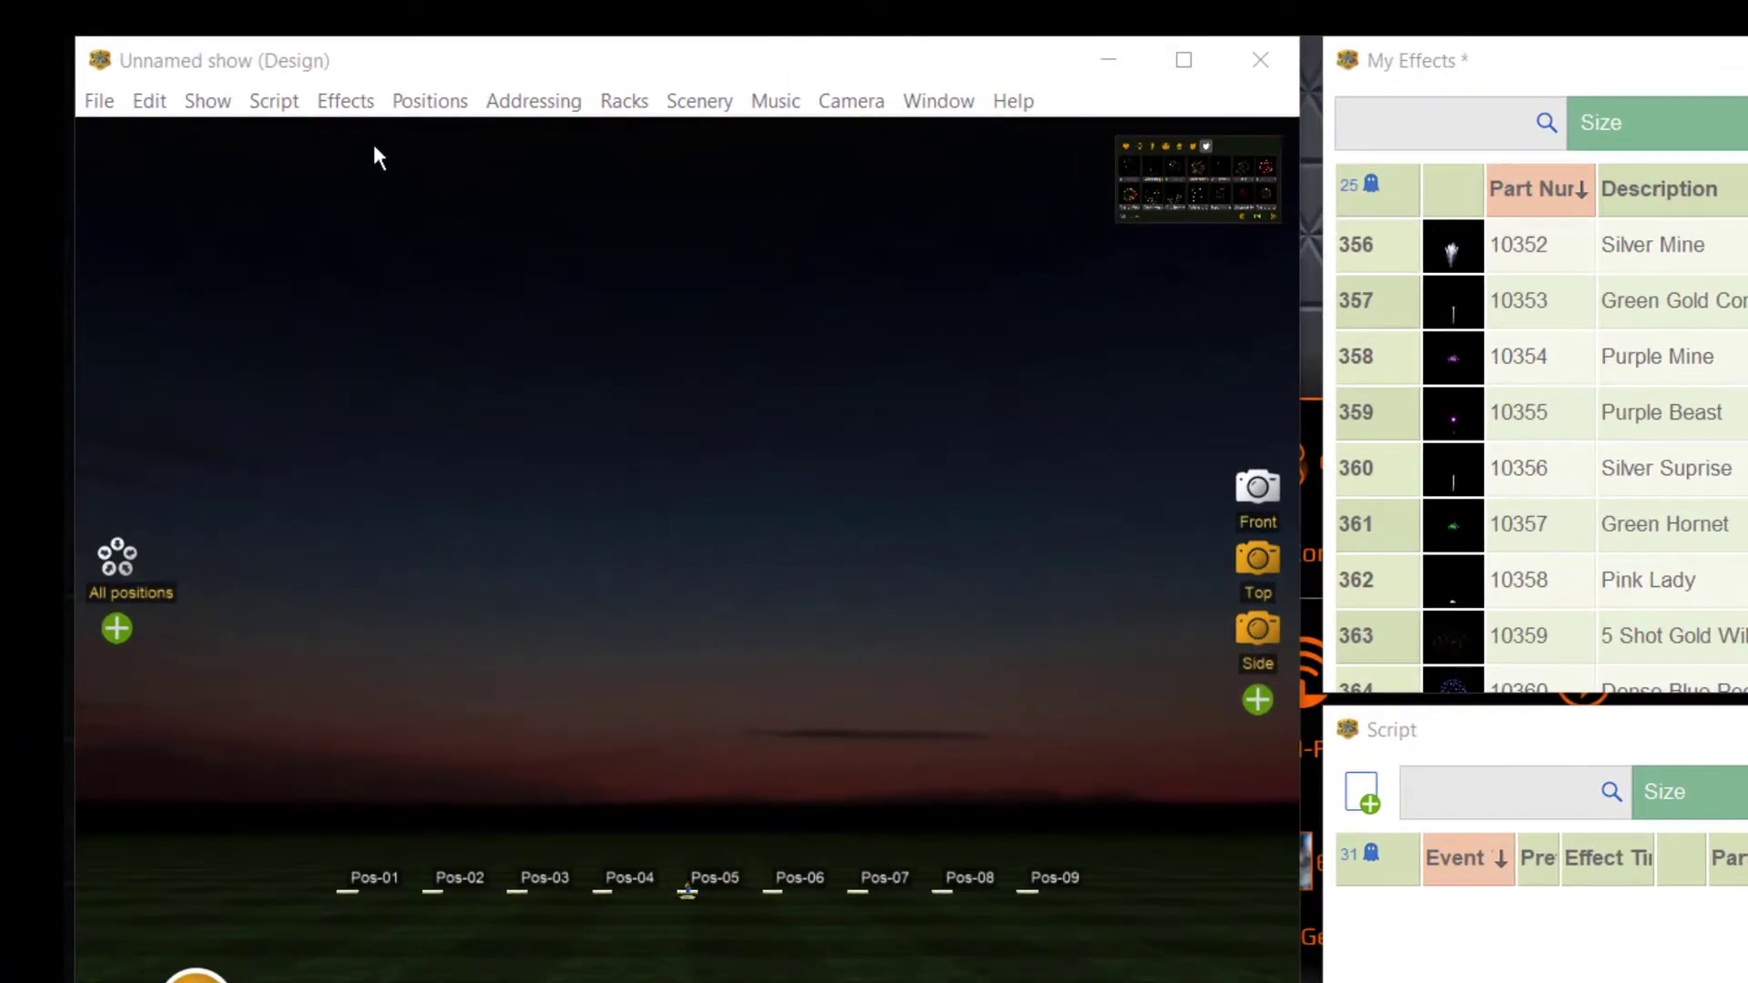
# Create a new effect via Effects > Create effect with part number 10394, added to My effects
pyautogui.click(341, 108)
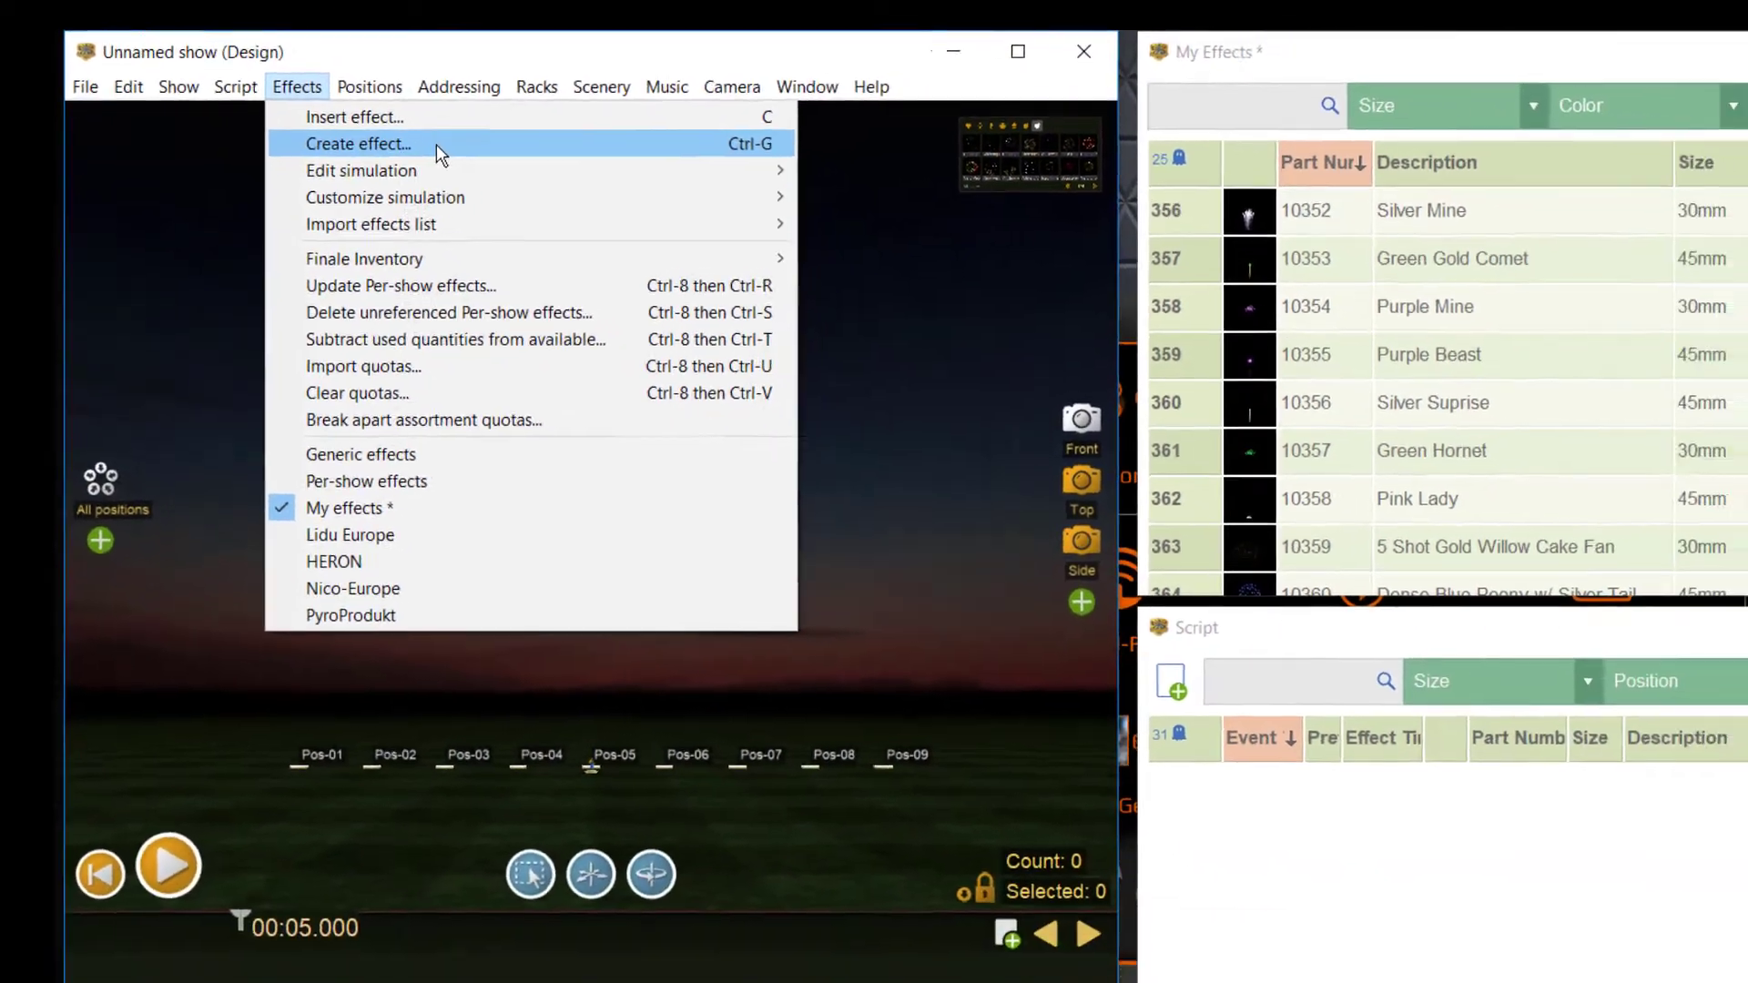
pyautogui.click(506, 168)
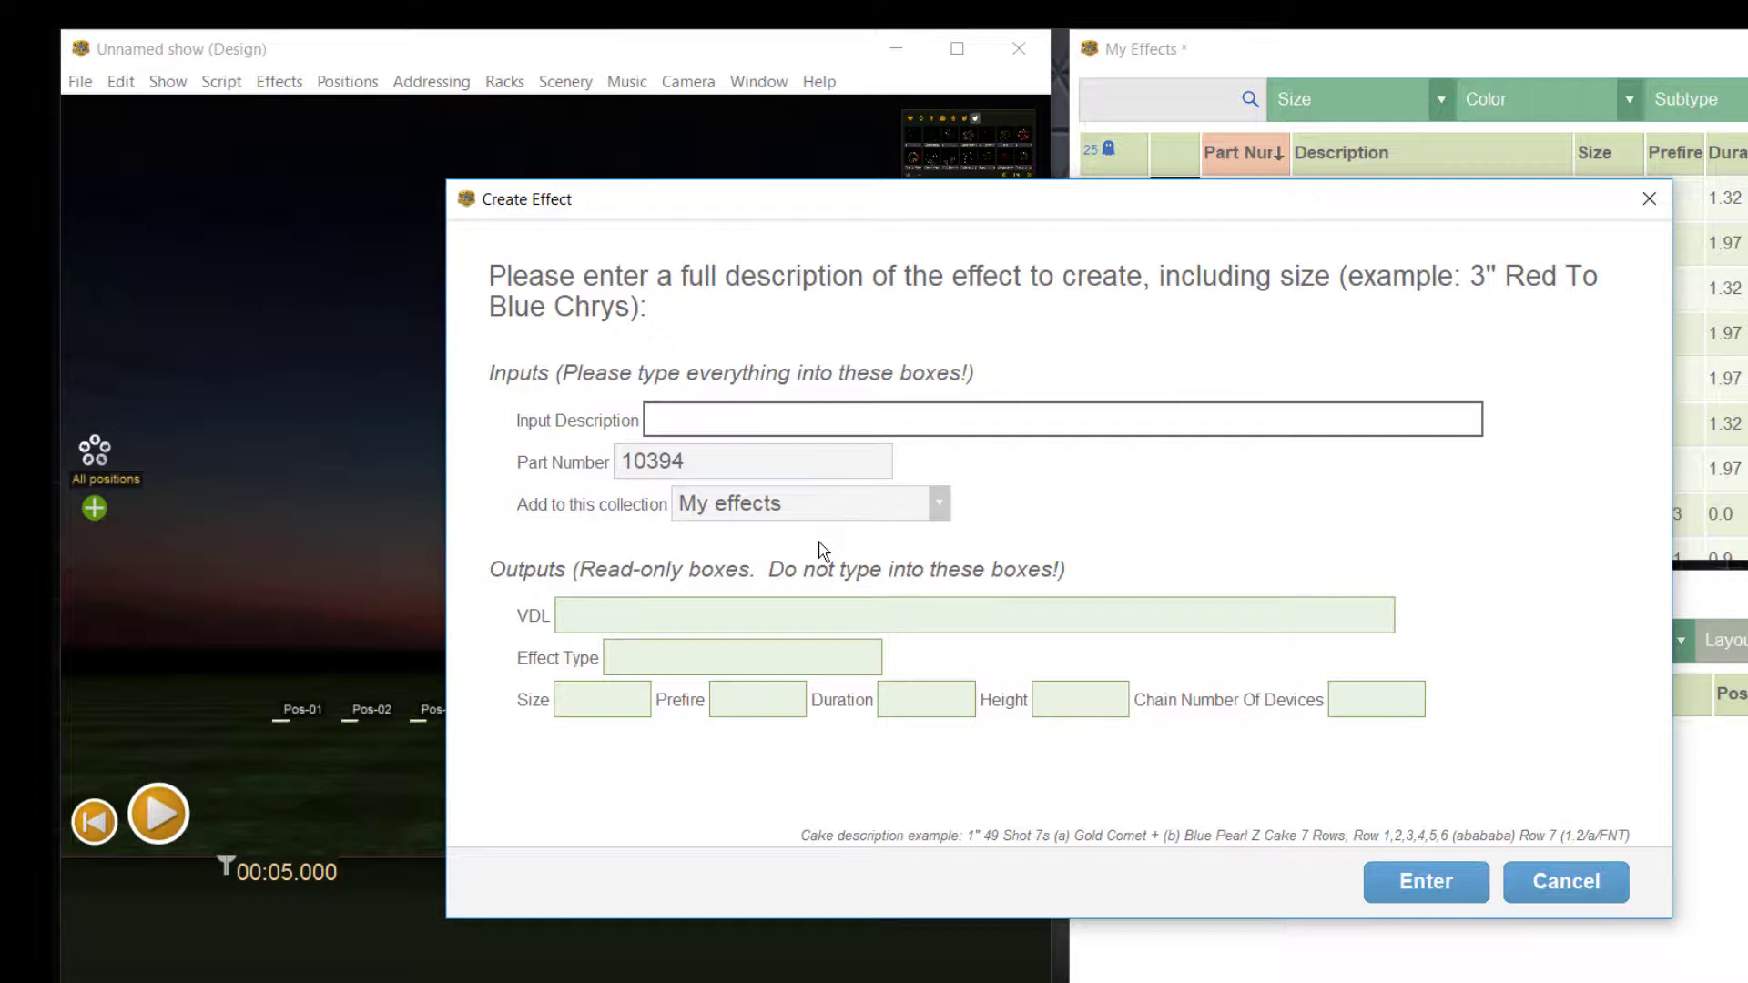
pyautogui.click(630, 624)
pyautogui.click(703, 422)
# Enter '100mm red peony' as the new effect's input description
pyautogui.write('10')
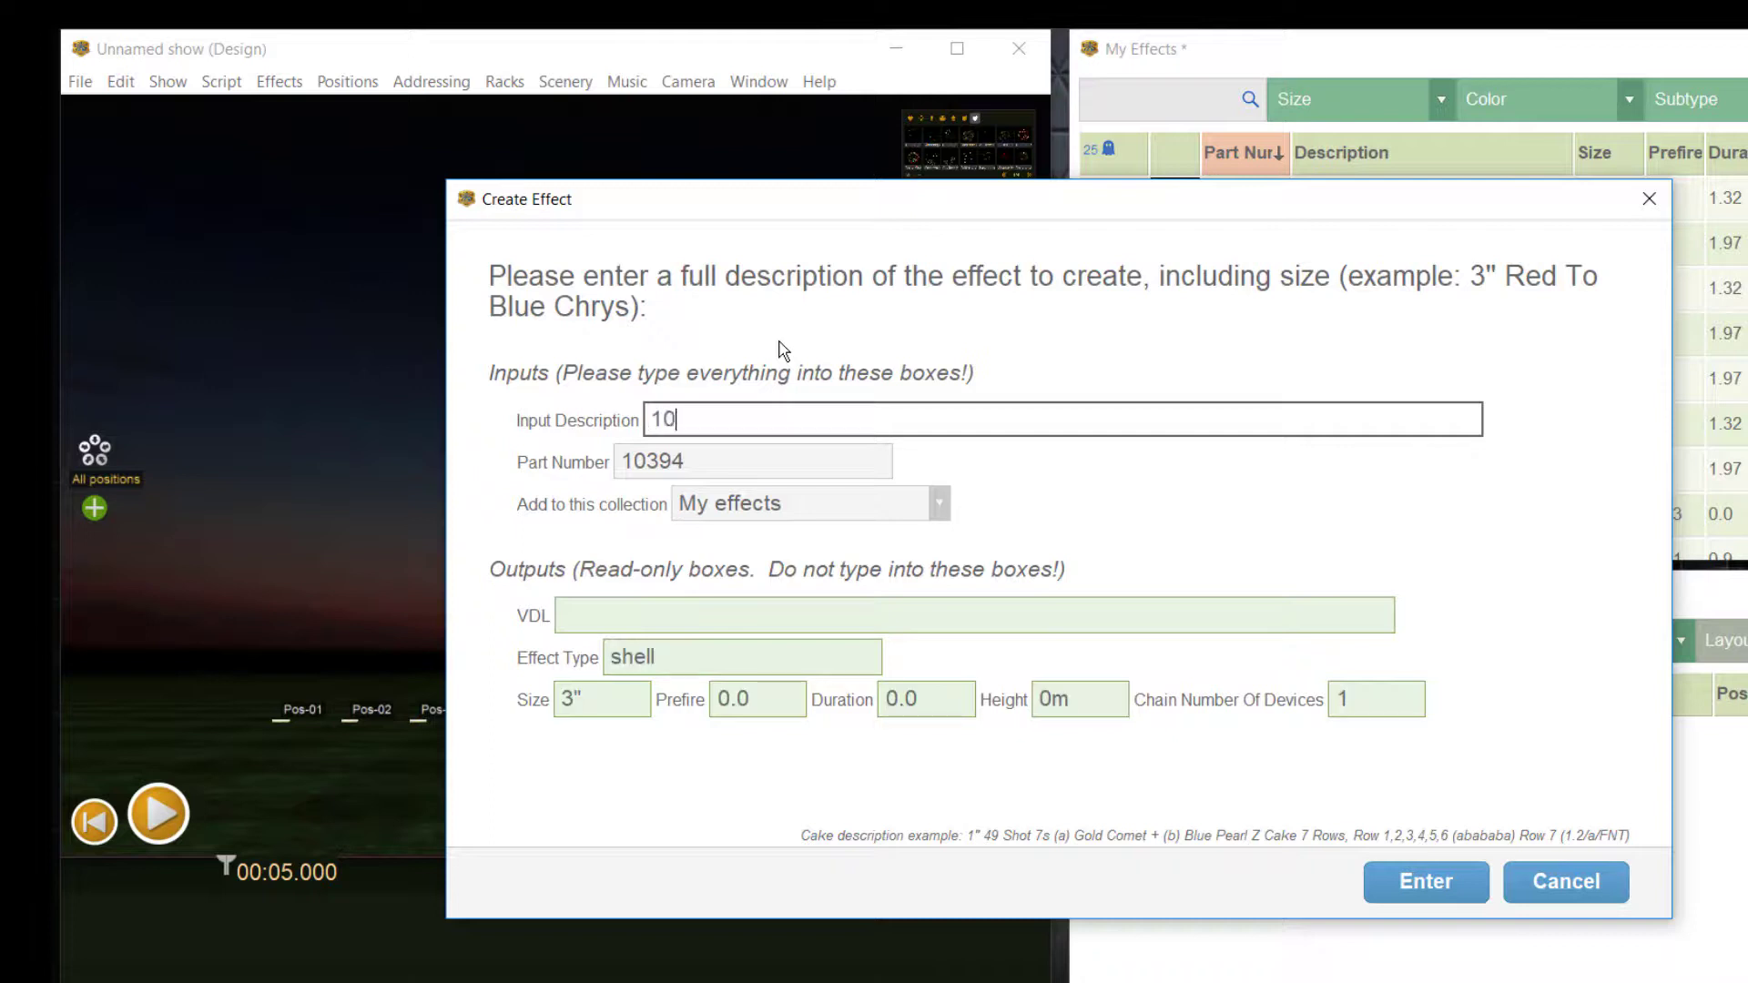
pyautogui.write('0mm')
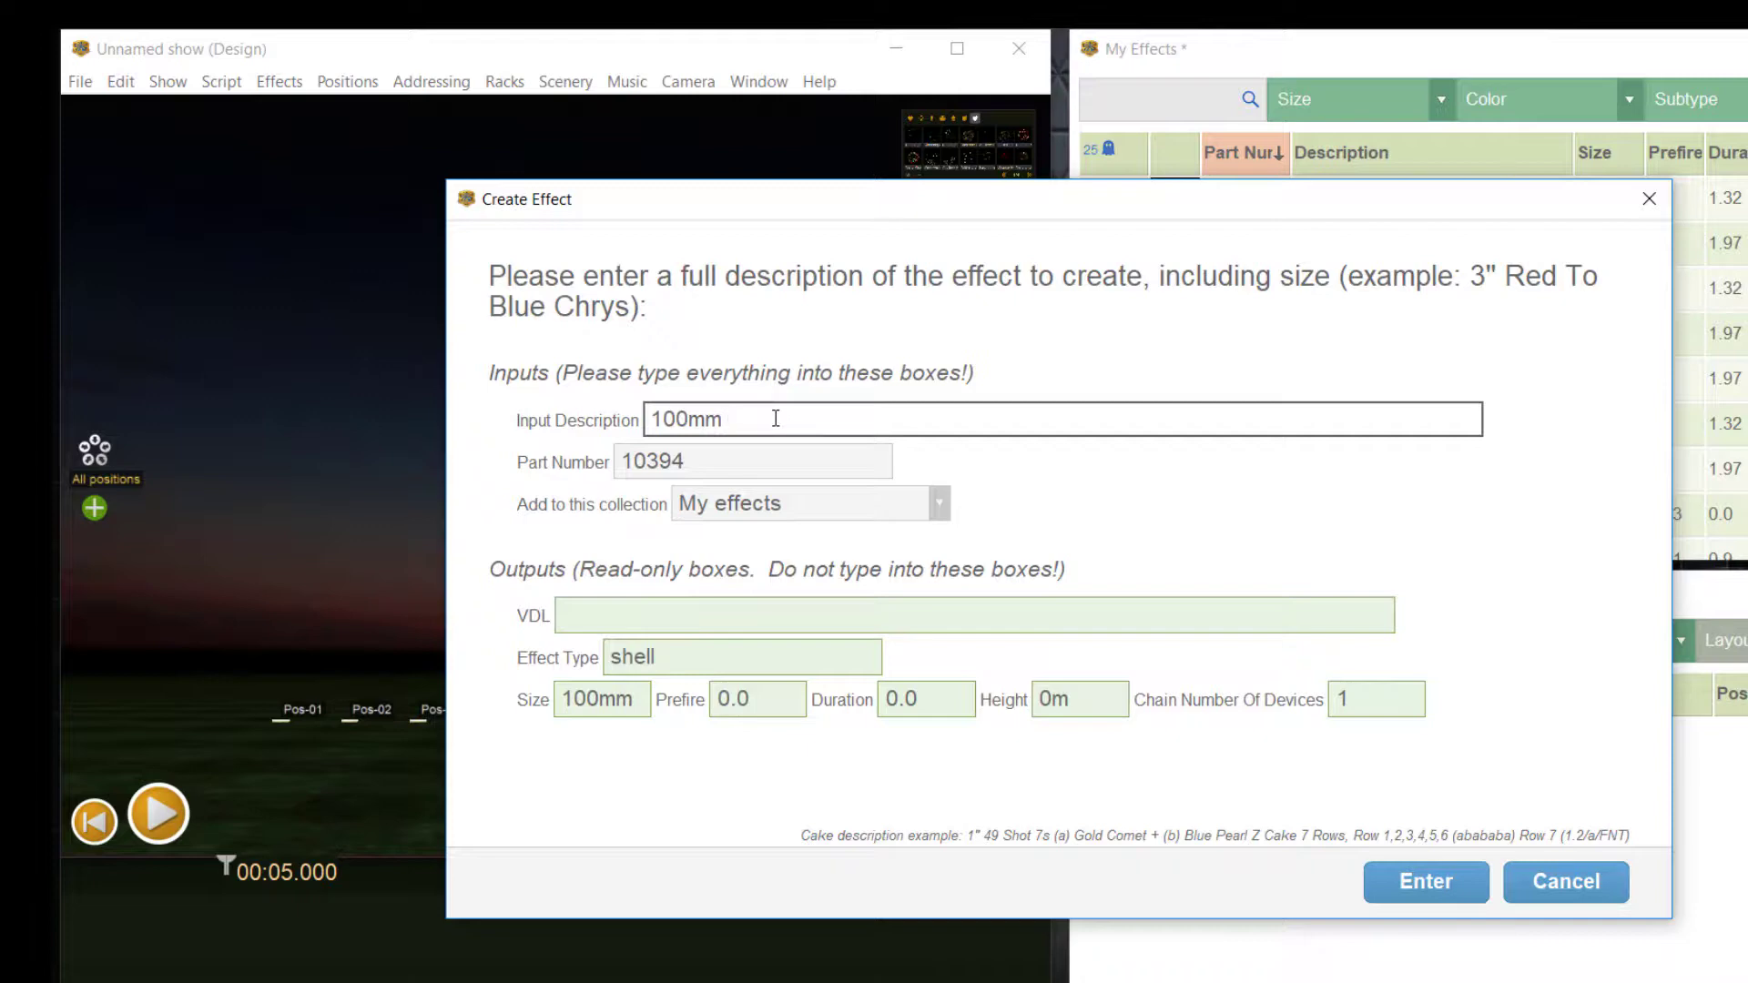
pyautogui.write('red ')
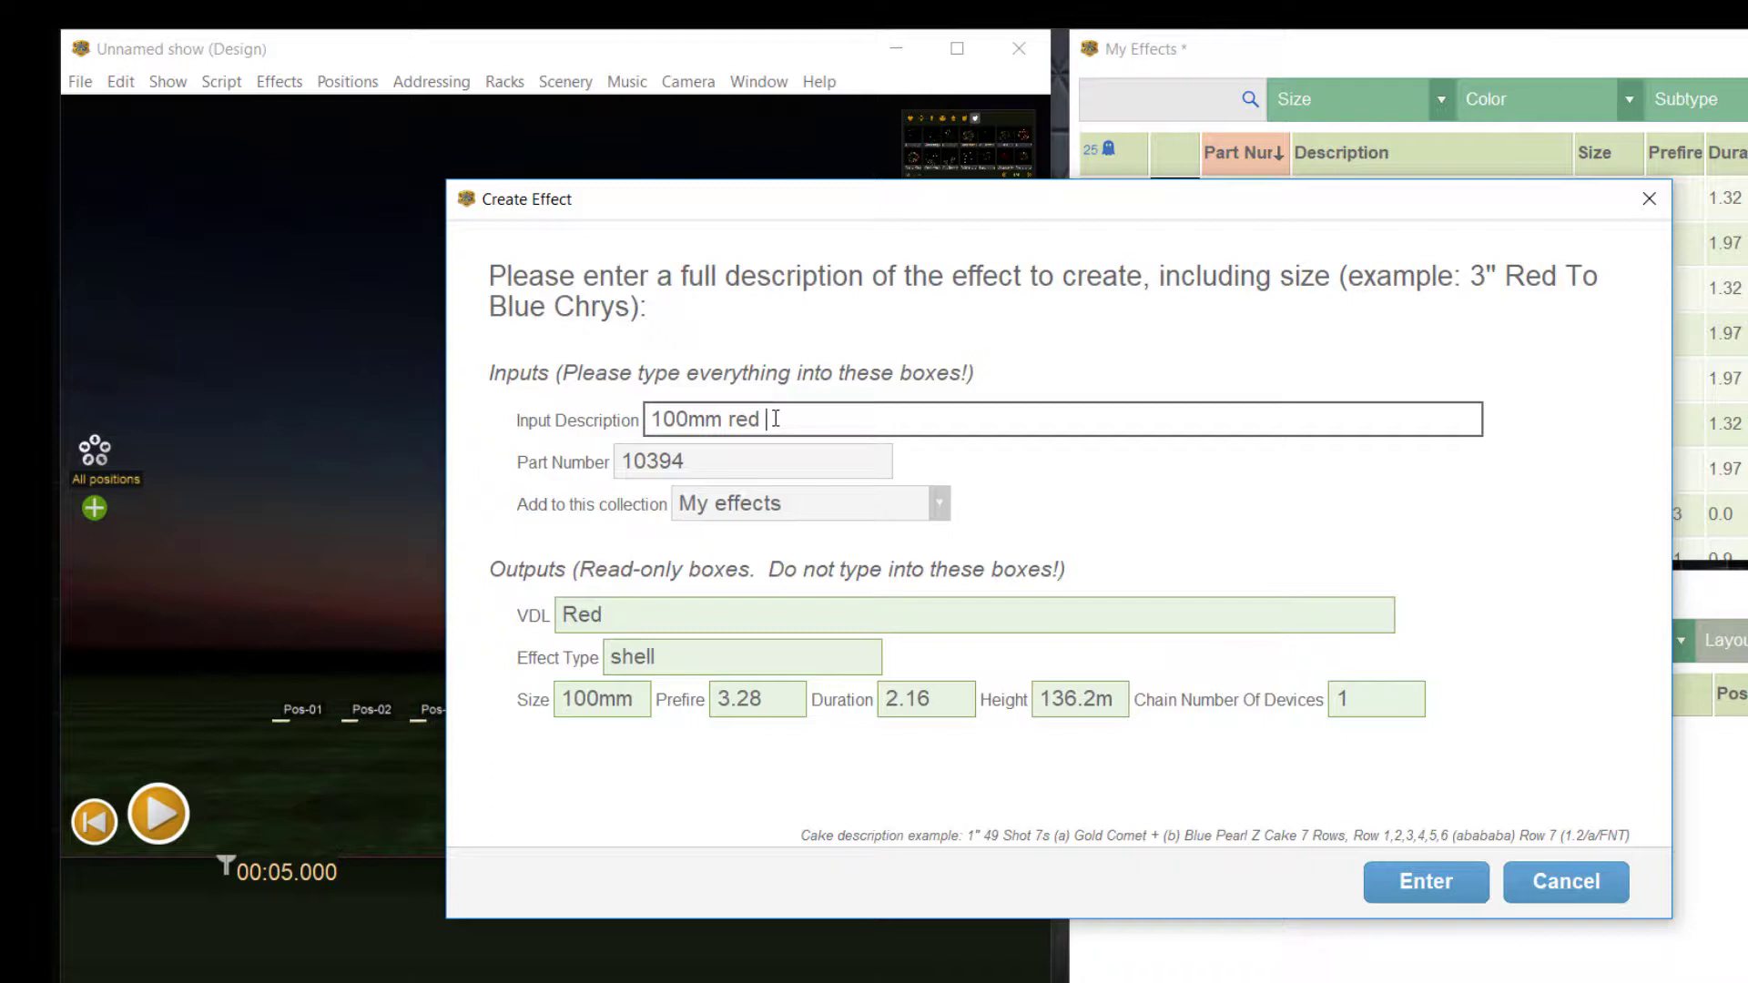
pyautogui.write('peony')
# Confirm creation of Red Peony 10394 and scroll the effects list down to it
pyautogui.click(1436, 886)
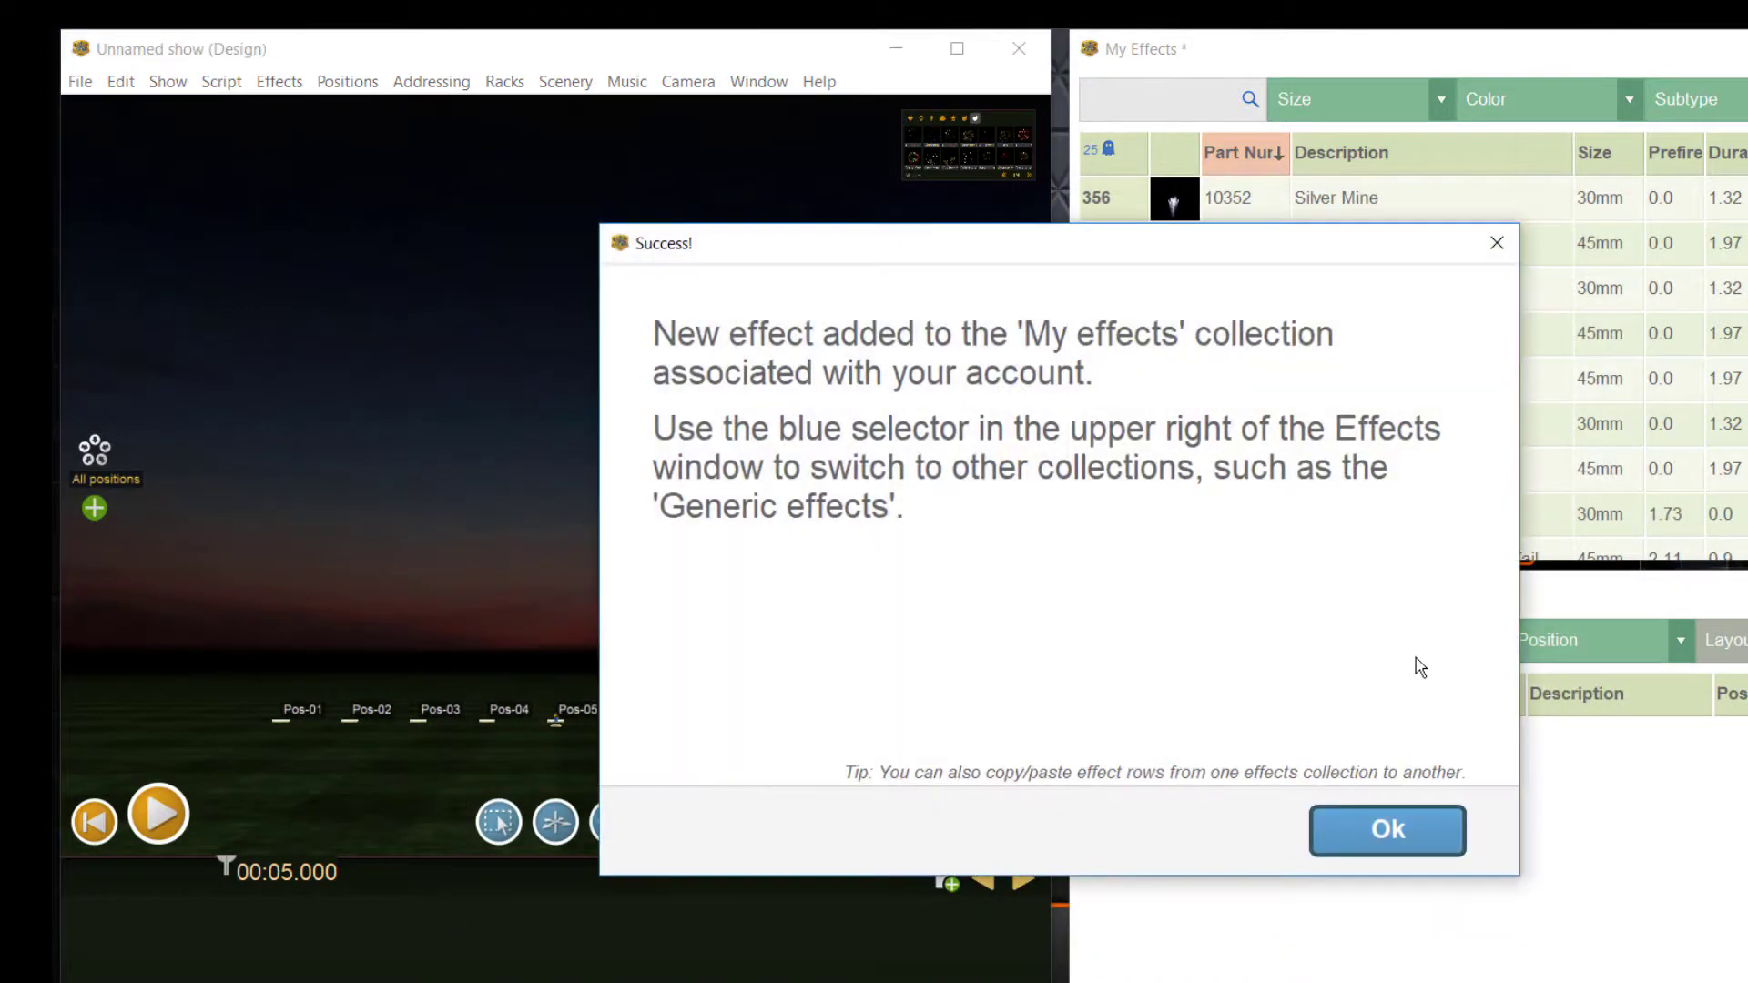
pyautogui.click(1406, 833)
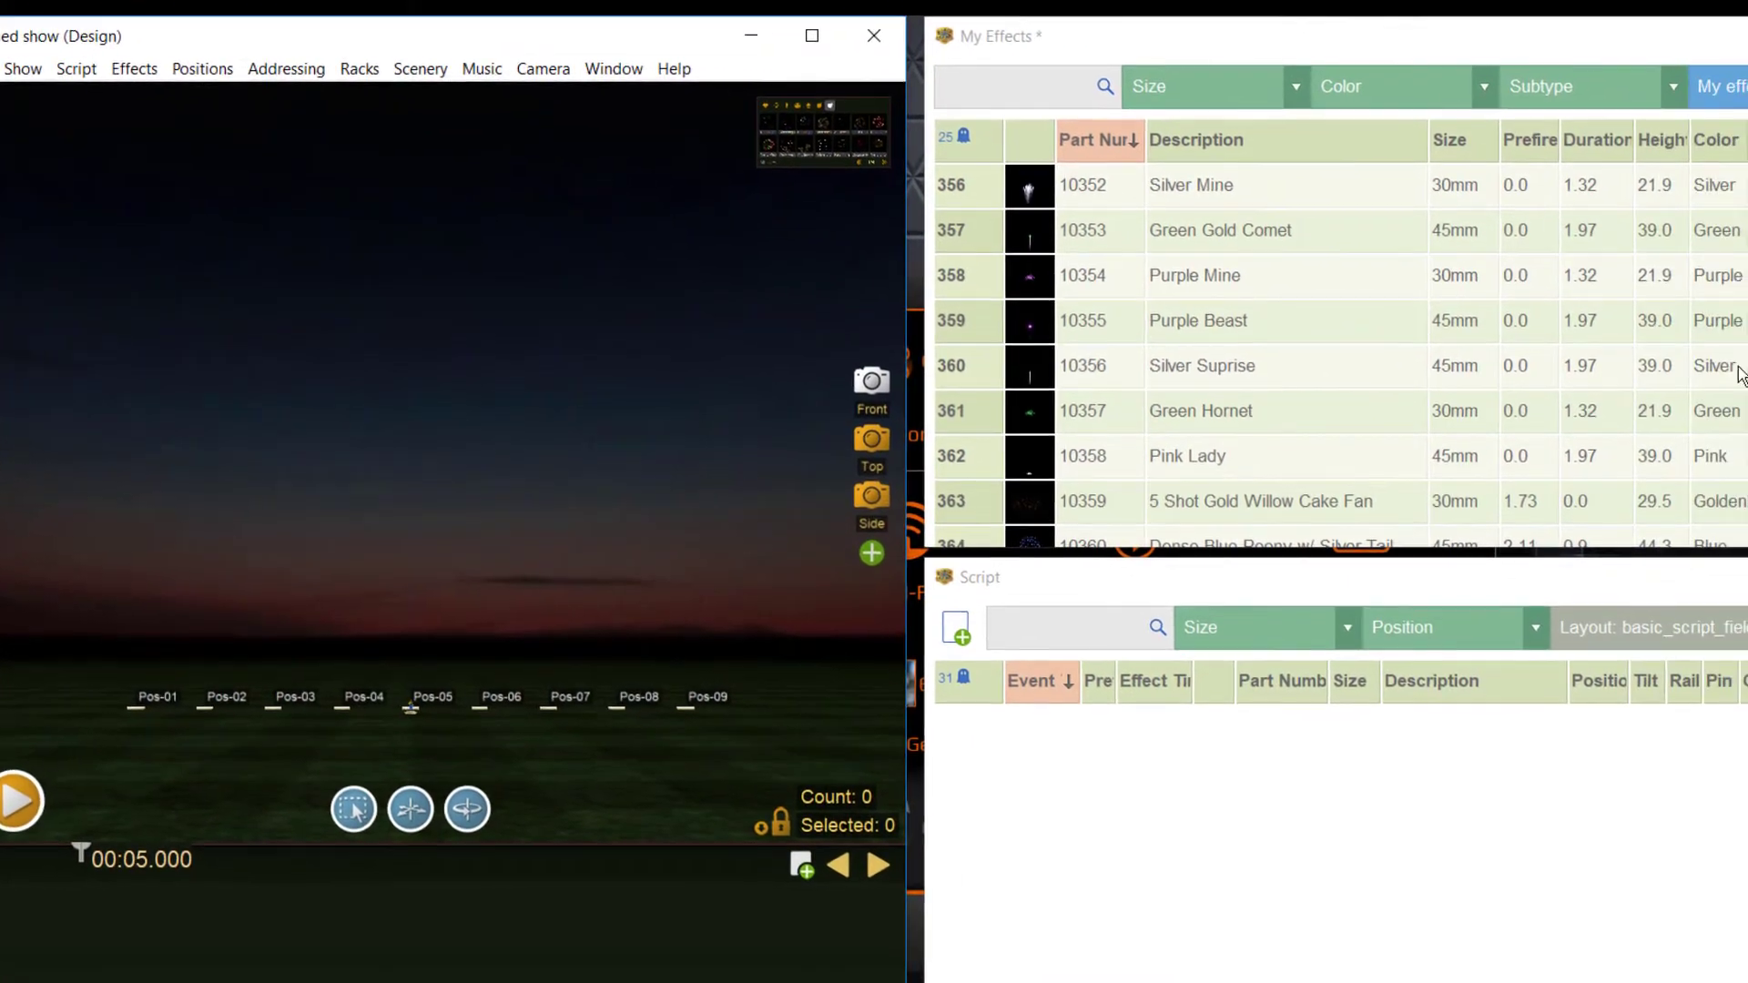
pyautogui.scroll(-1, 1577, 351)
pyautogui.scroll(-1, 1577, 352)
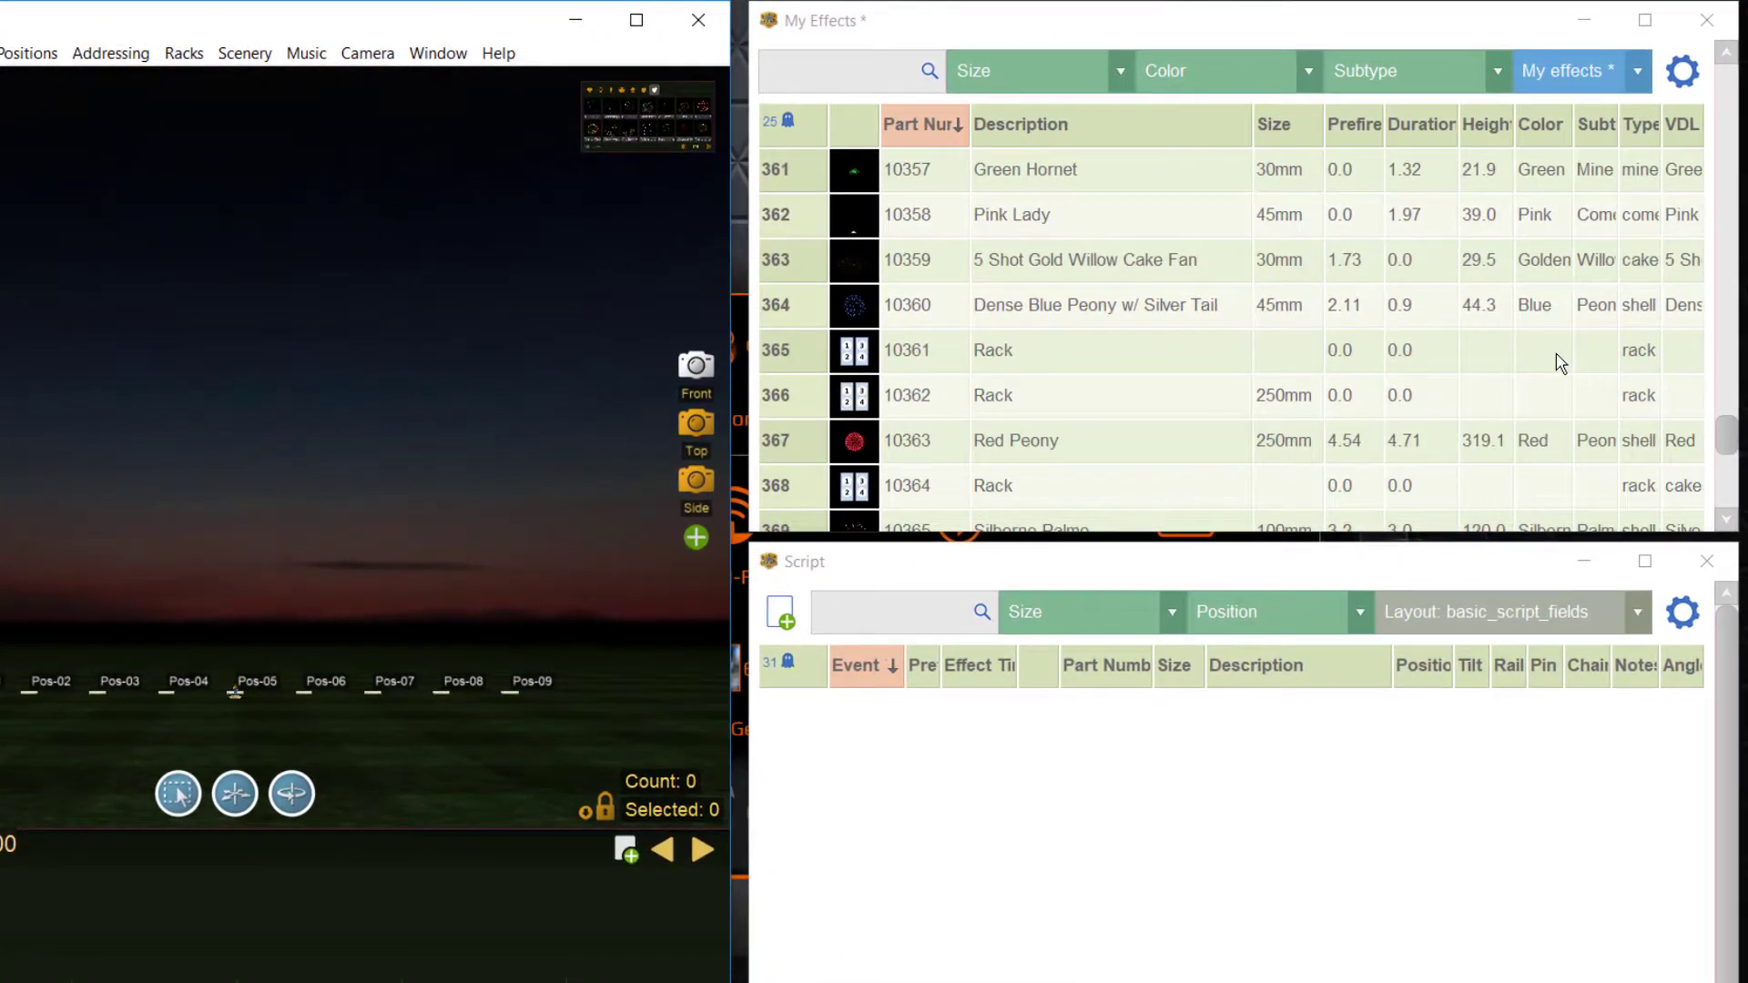
pyautogui.scroll(-7, 1561, 361)
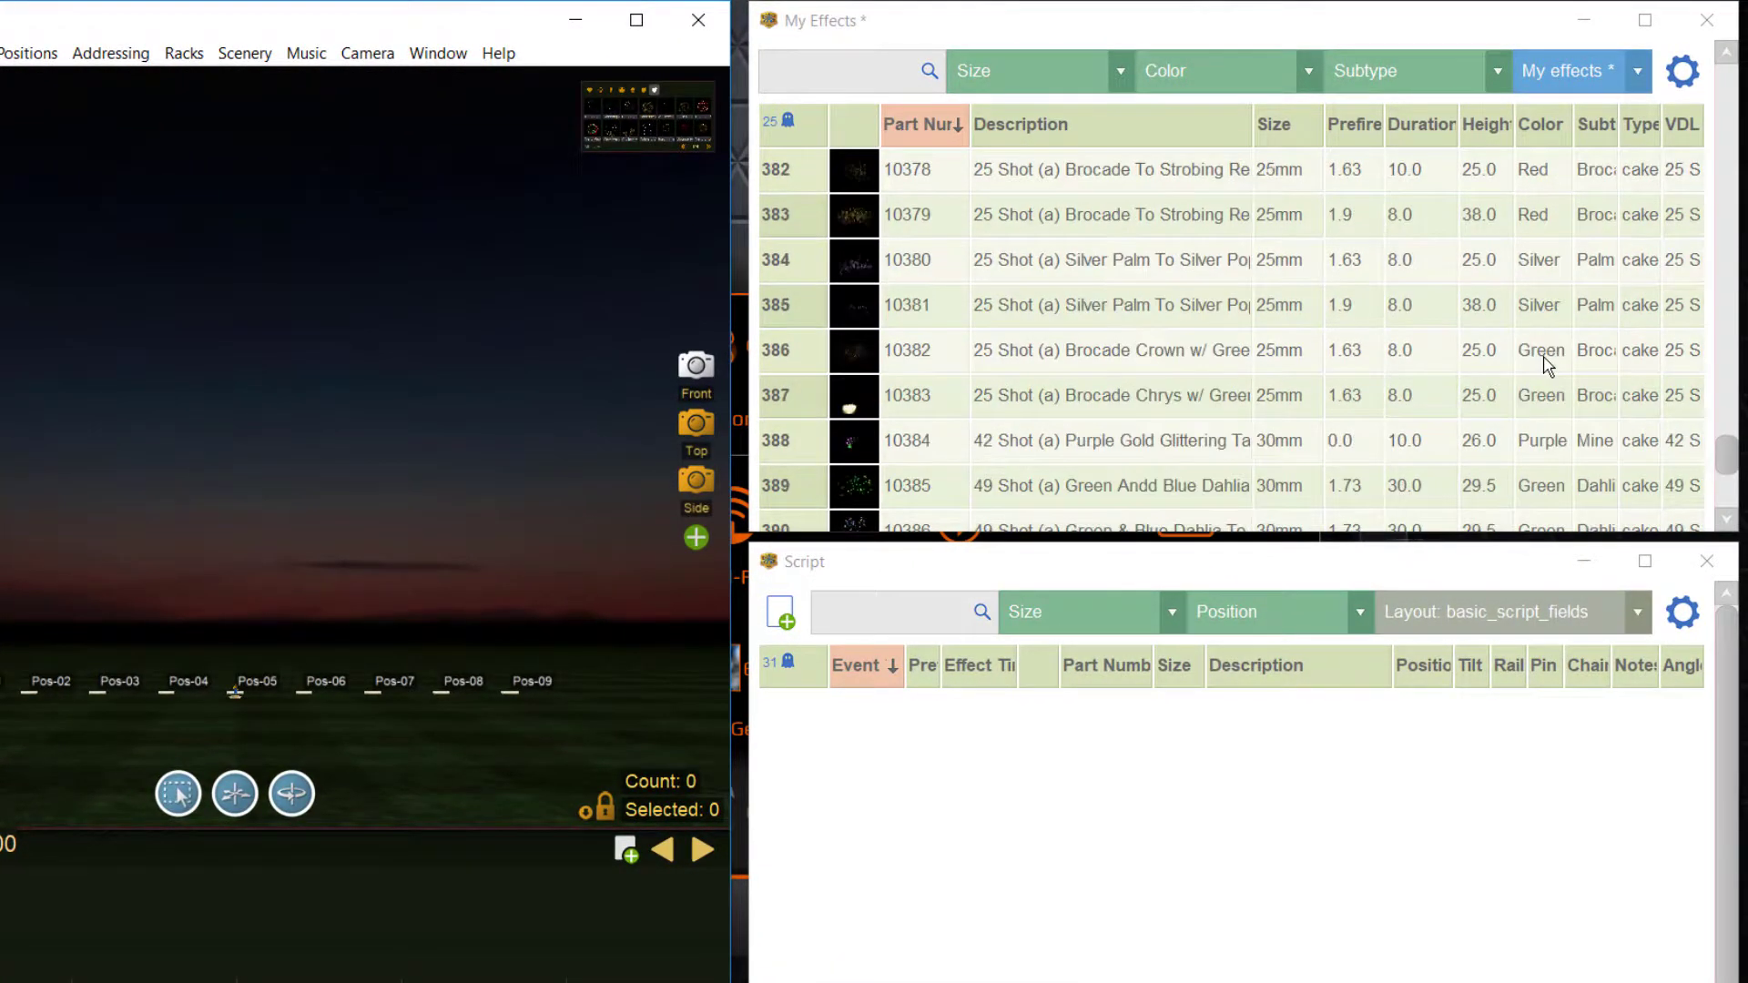
pyautogui.scroll(-4, 1548, 364)
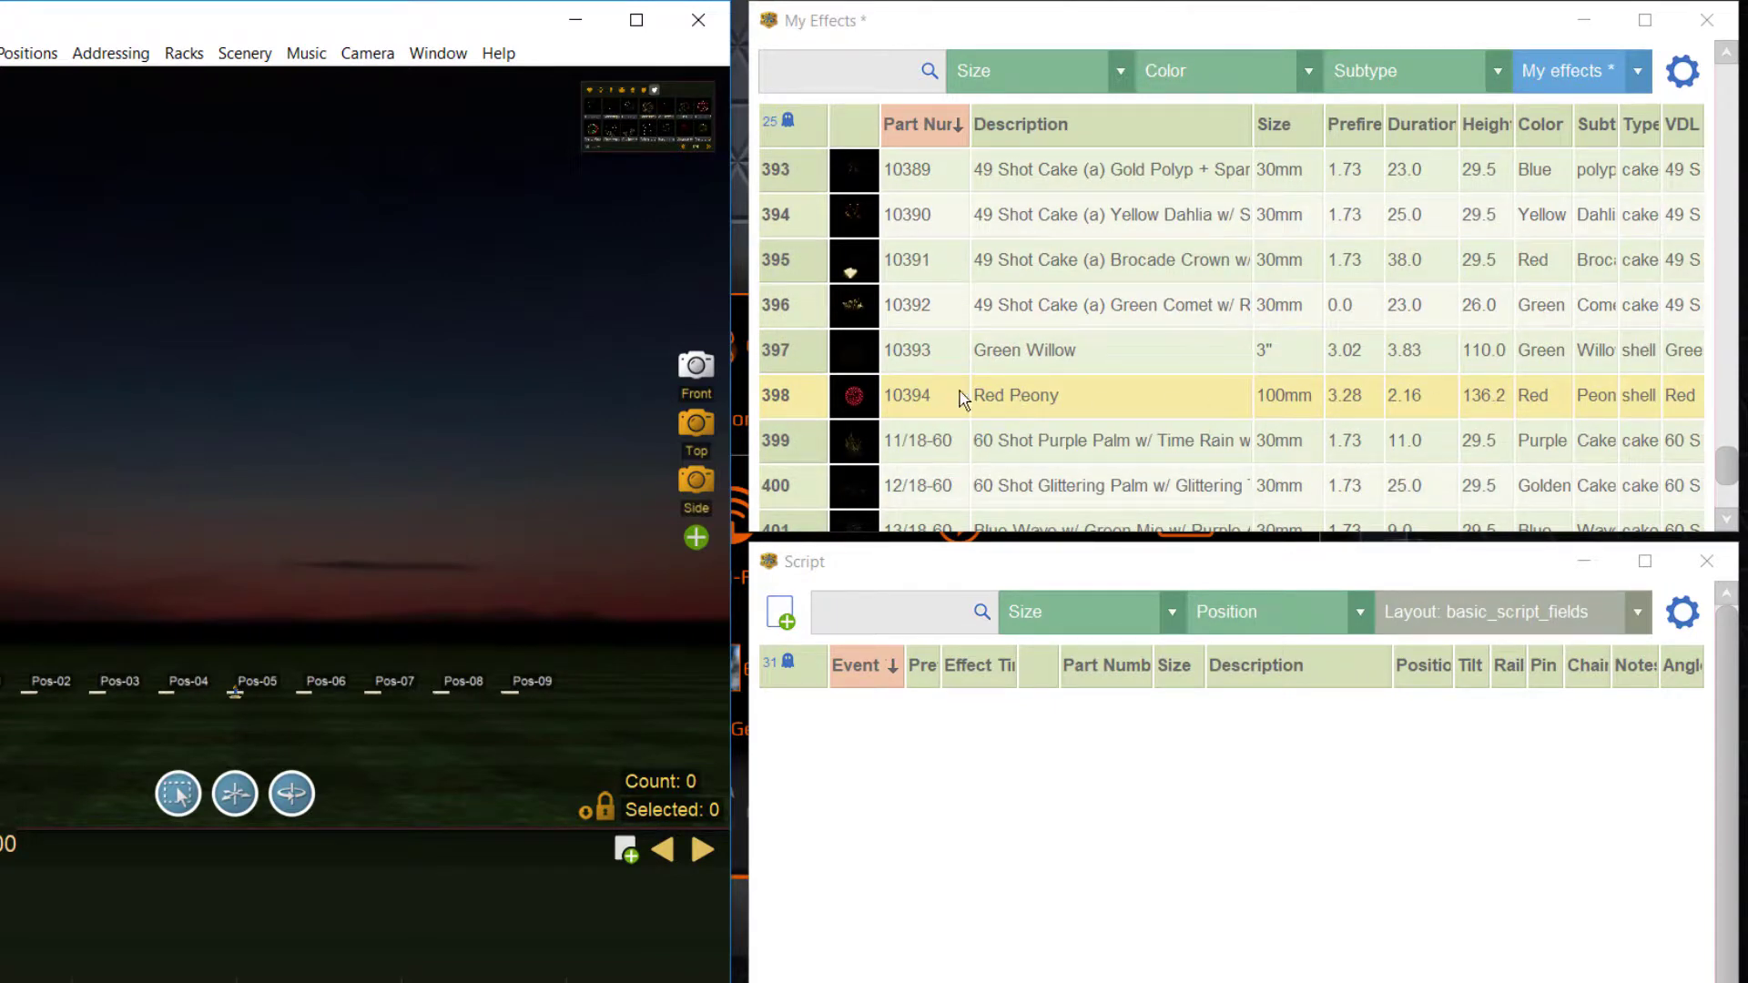
pyautogui.scroll(-1, 1079, 410)
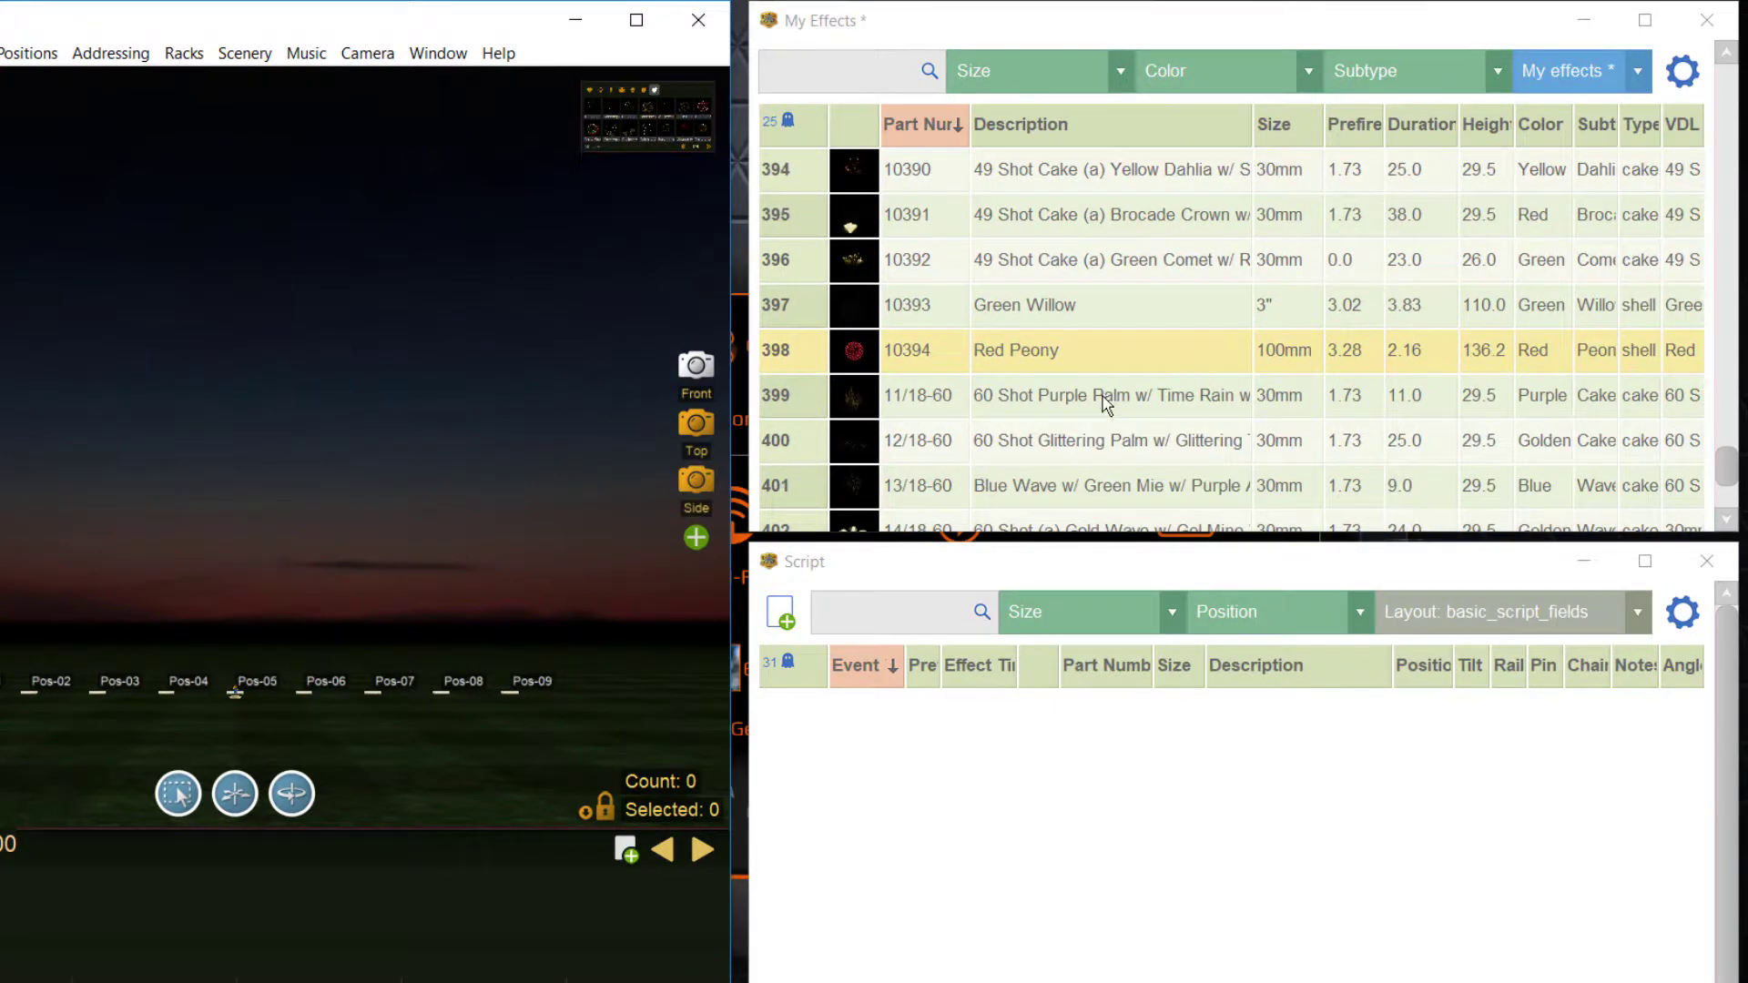
# Add Red Peony to the script at Pos-05 and play the show to preview it
pyautogui.click(260, 684)
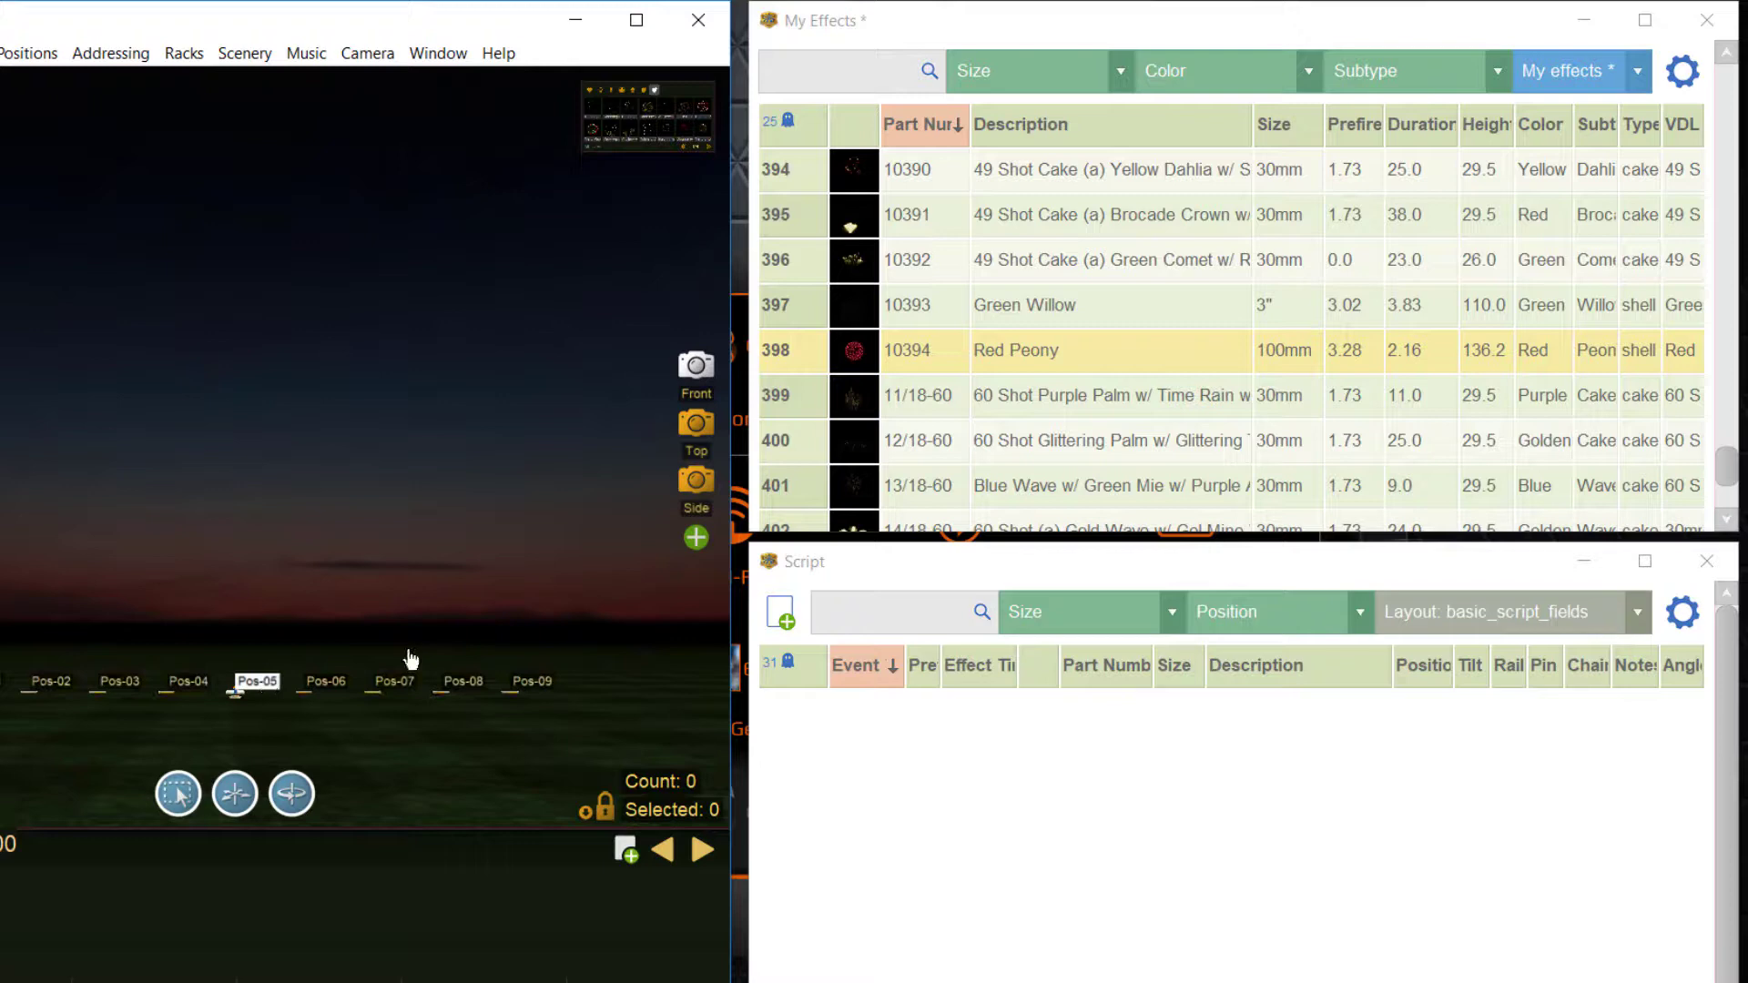
pyautogui.doubleClick(855, 360)
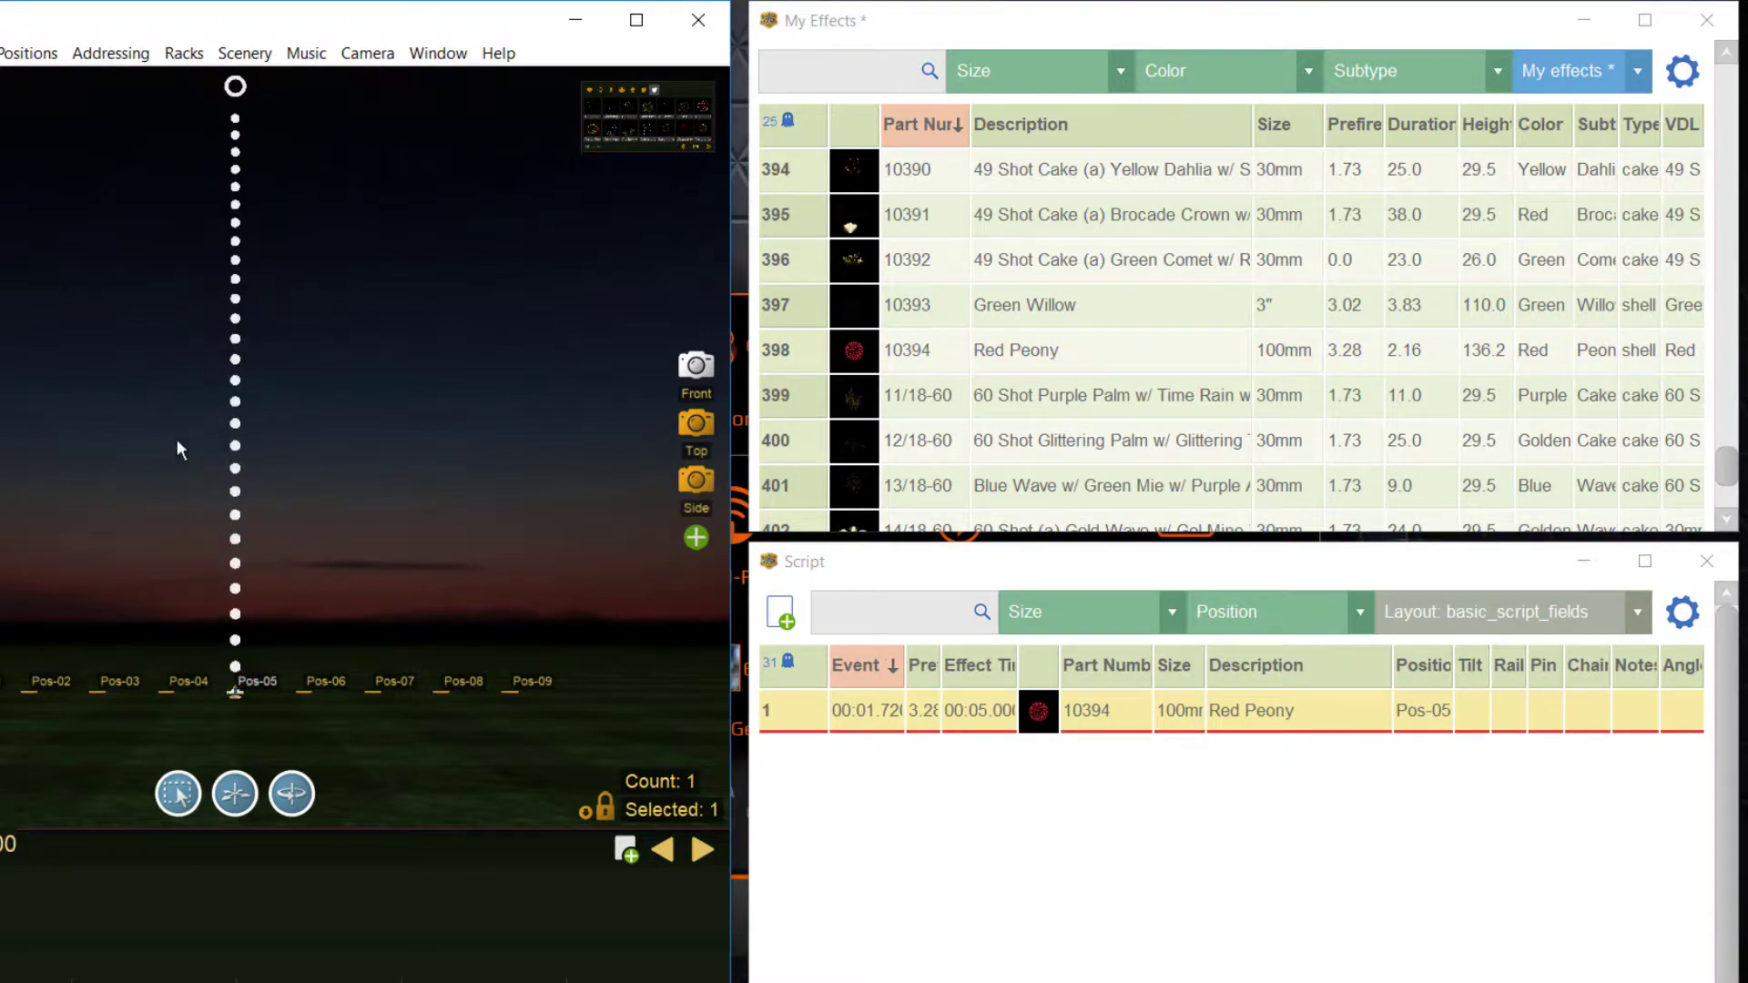
pyautogui.press('space')
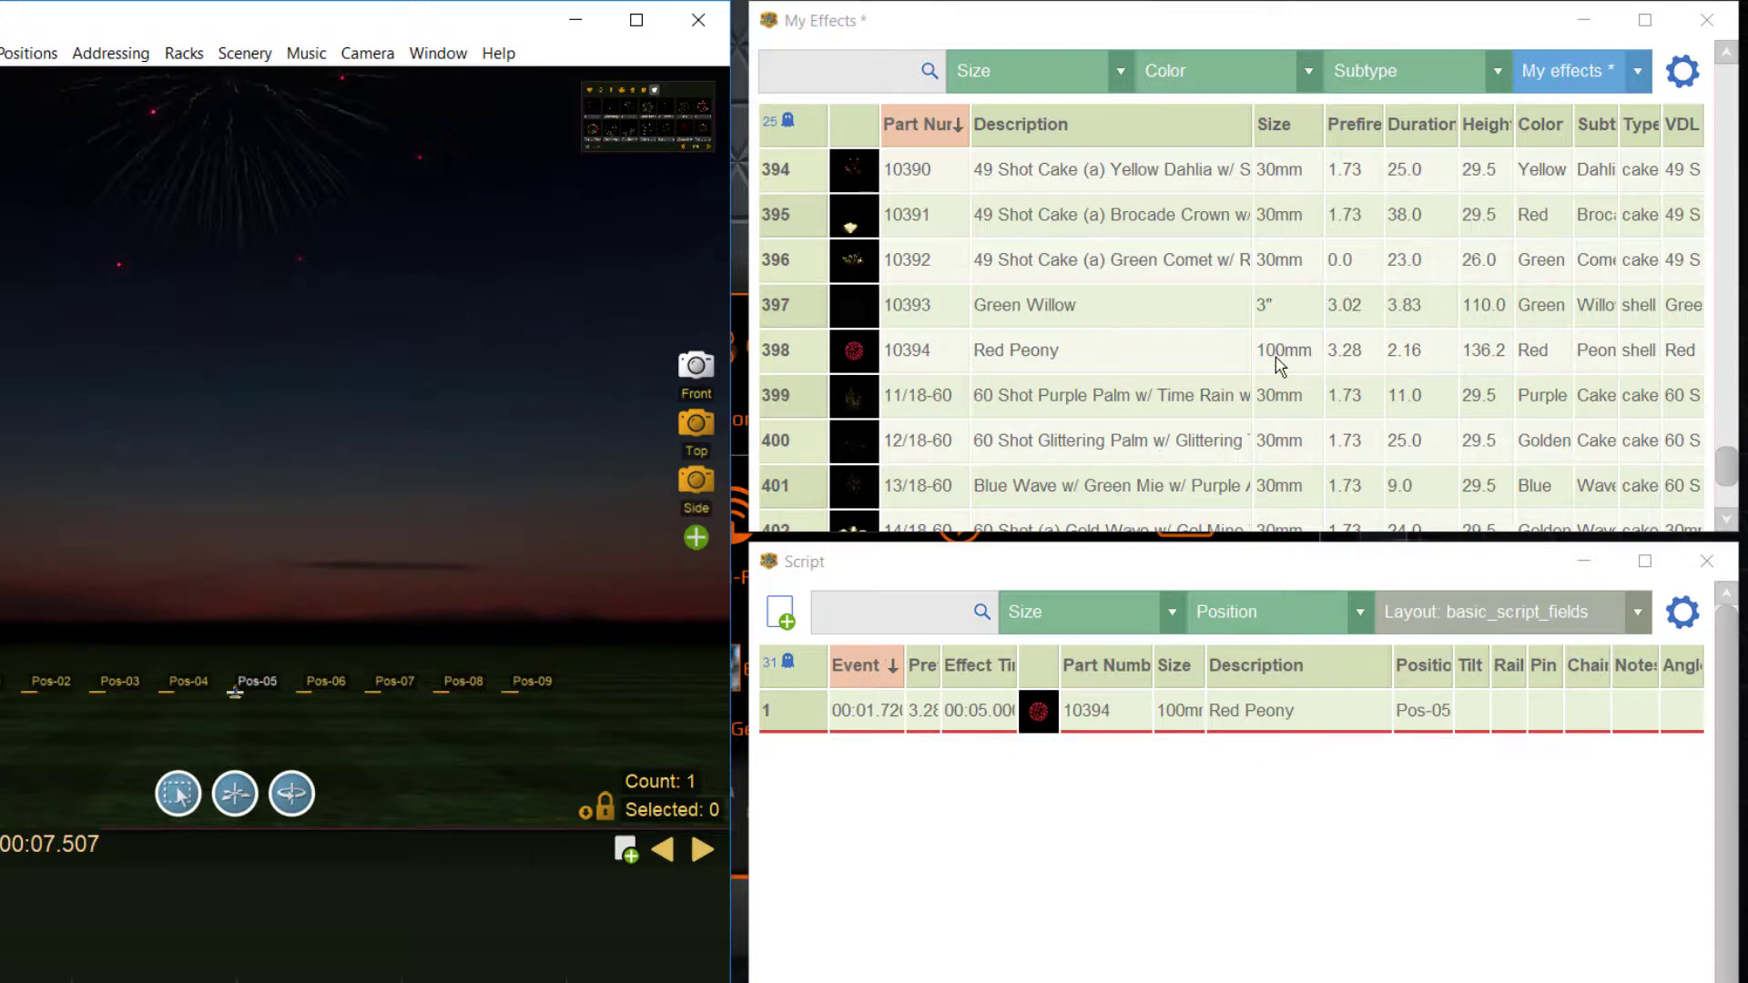
pyautogui.click(1348, 361)
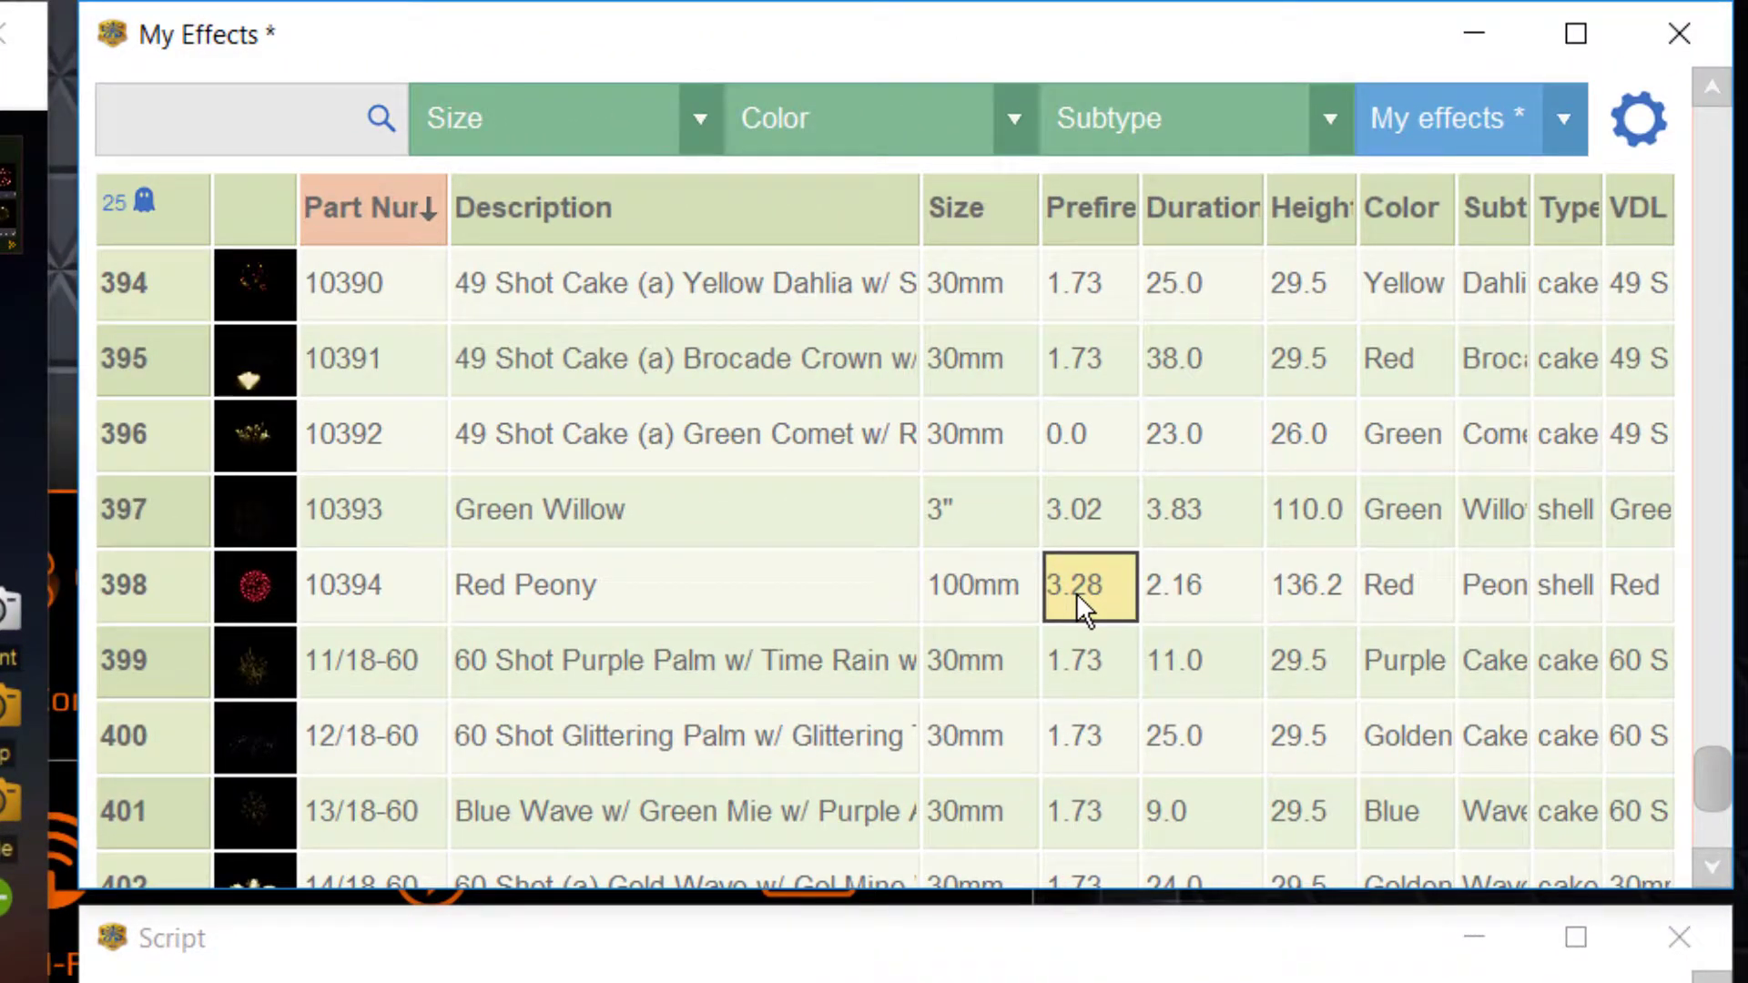
# Set Red Peony's prefire to 3.5 and duration to 2.8 in the open show, discarding the 150m height edit
pyautogui.write('3.5')
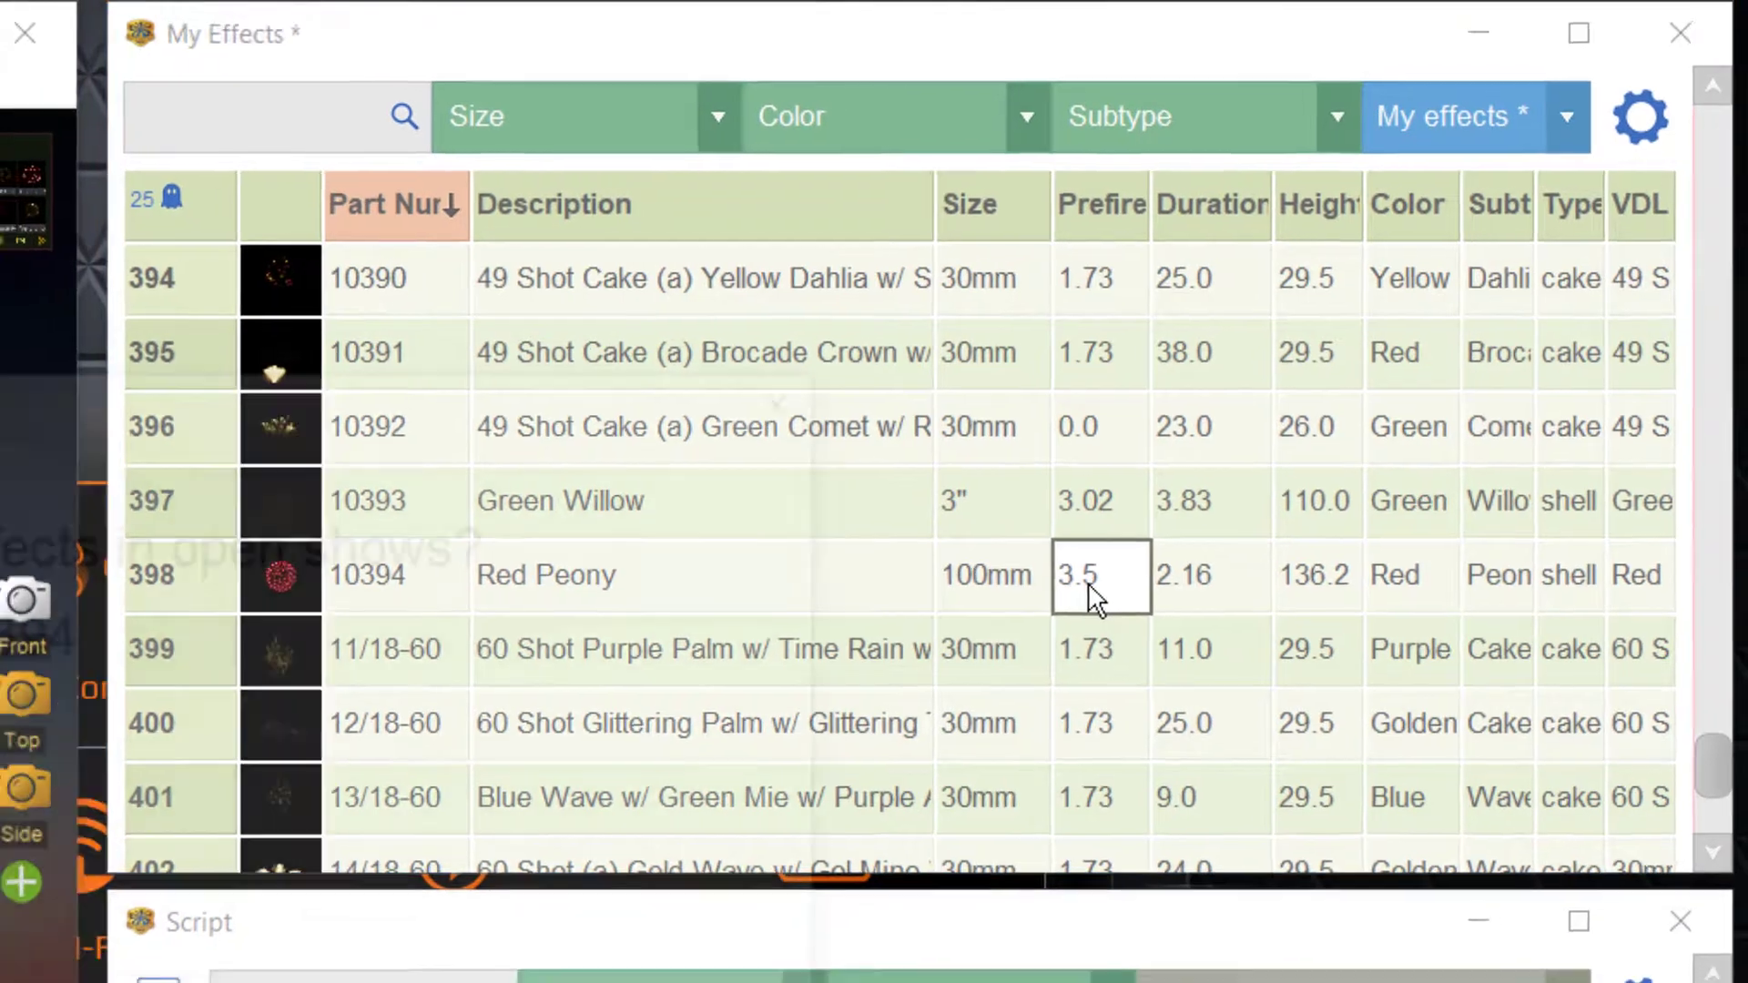
pyautogui.press('Tab')
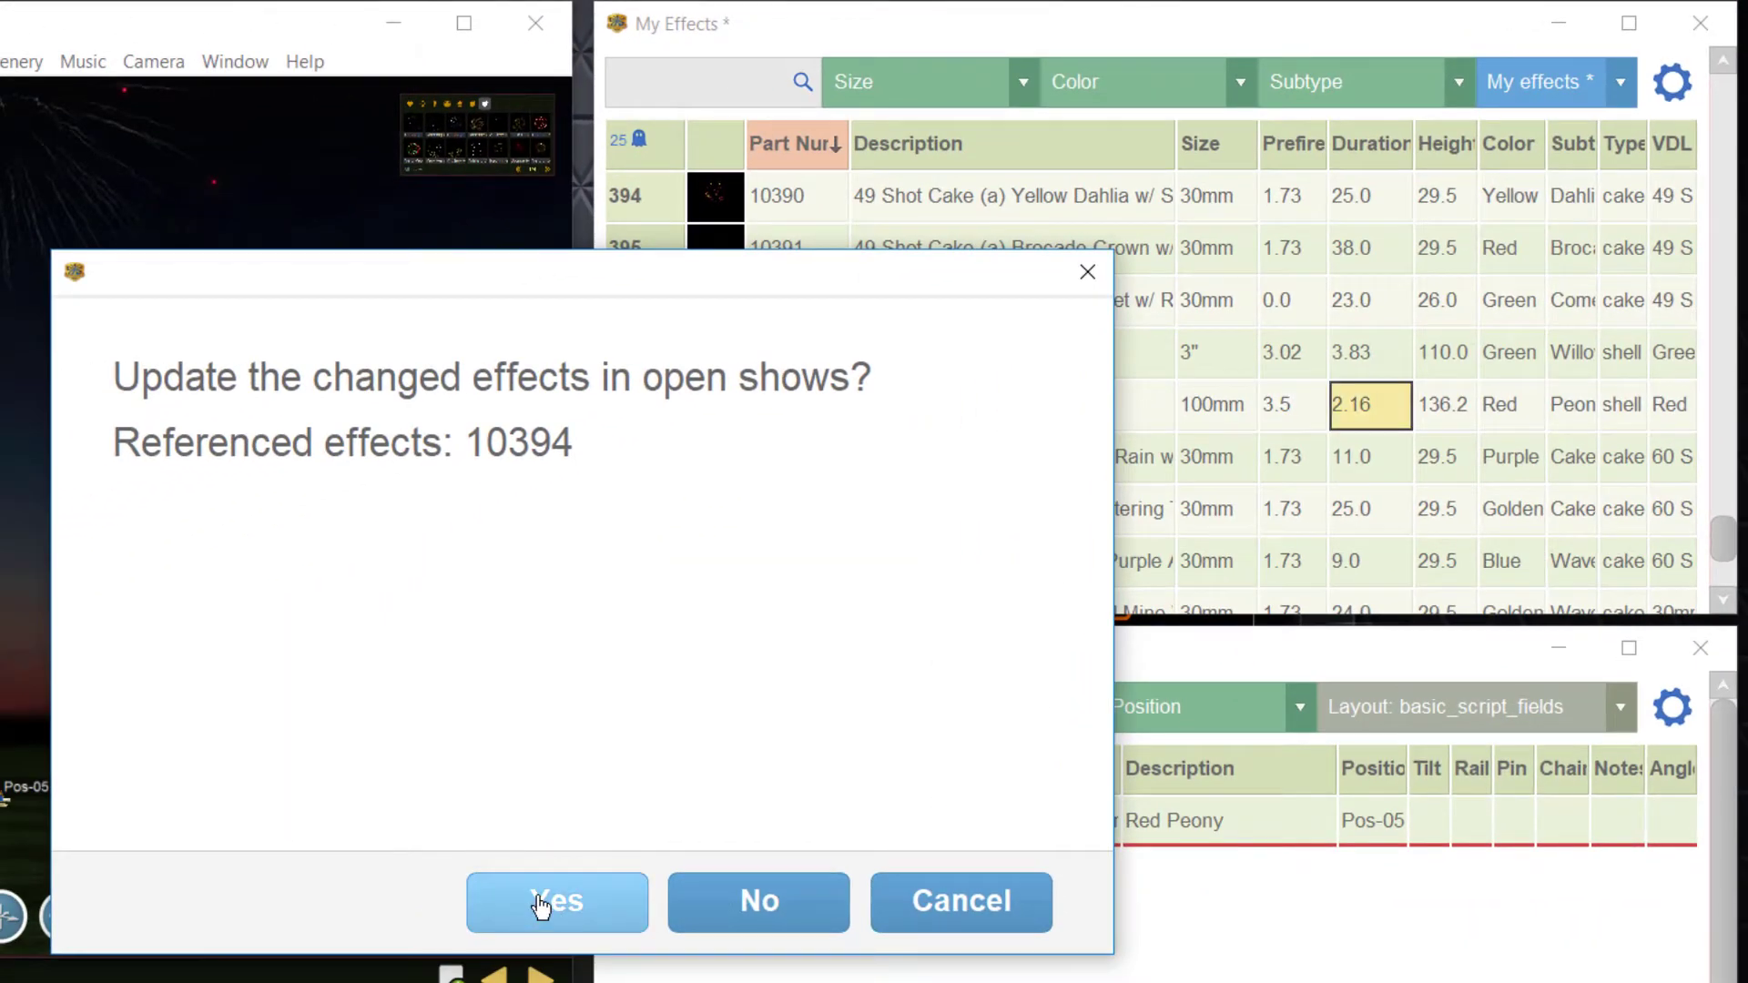
pyautogui.click(541, 904)
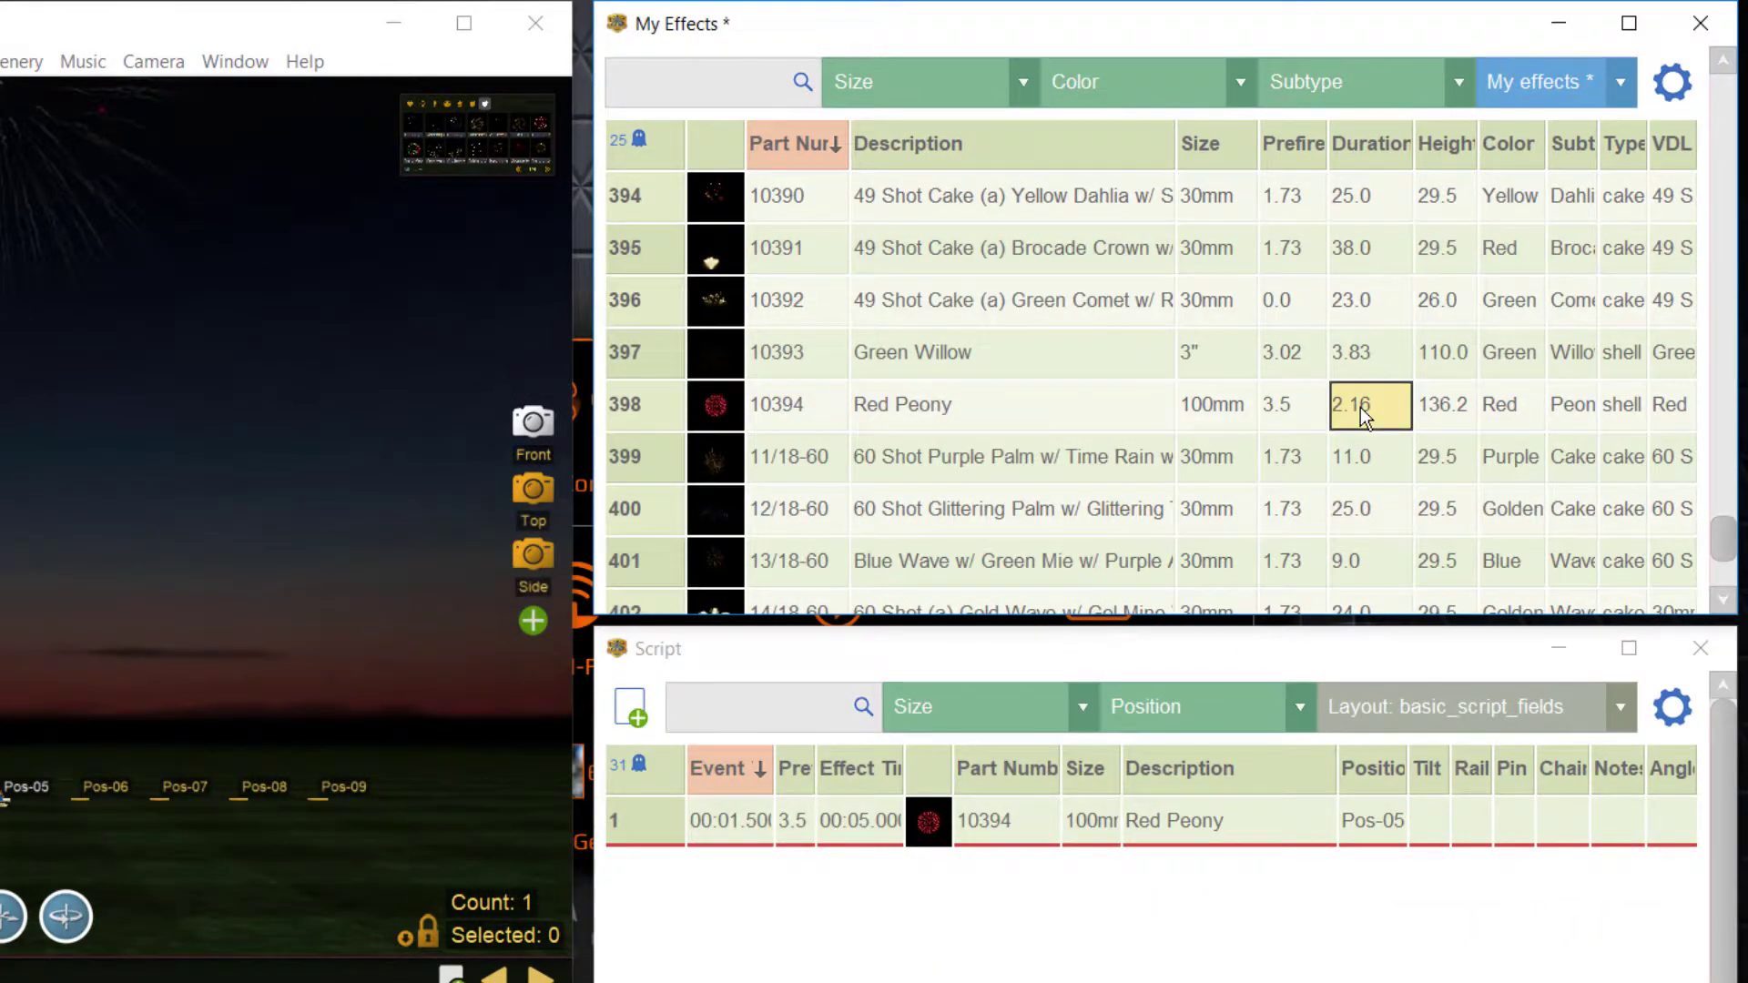
pyautogui.write('2.8')
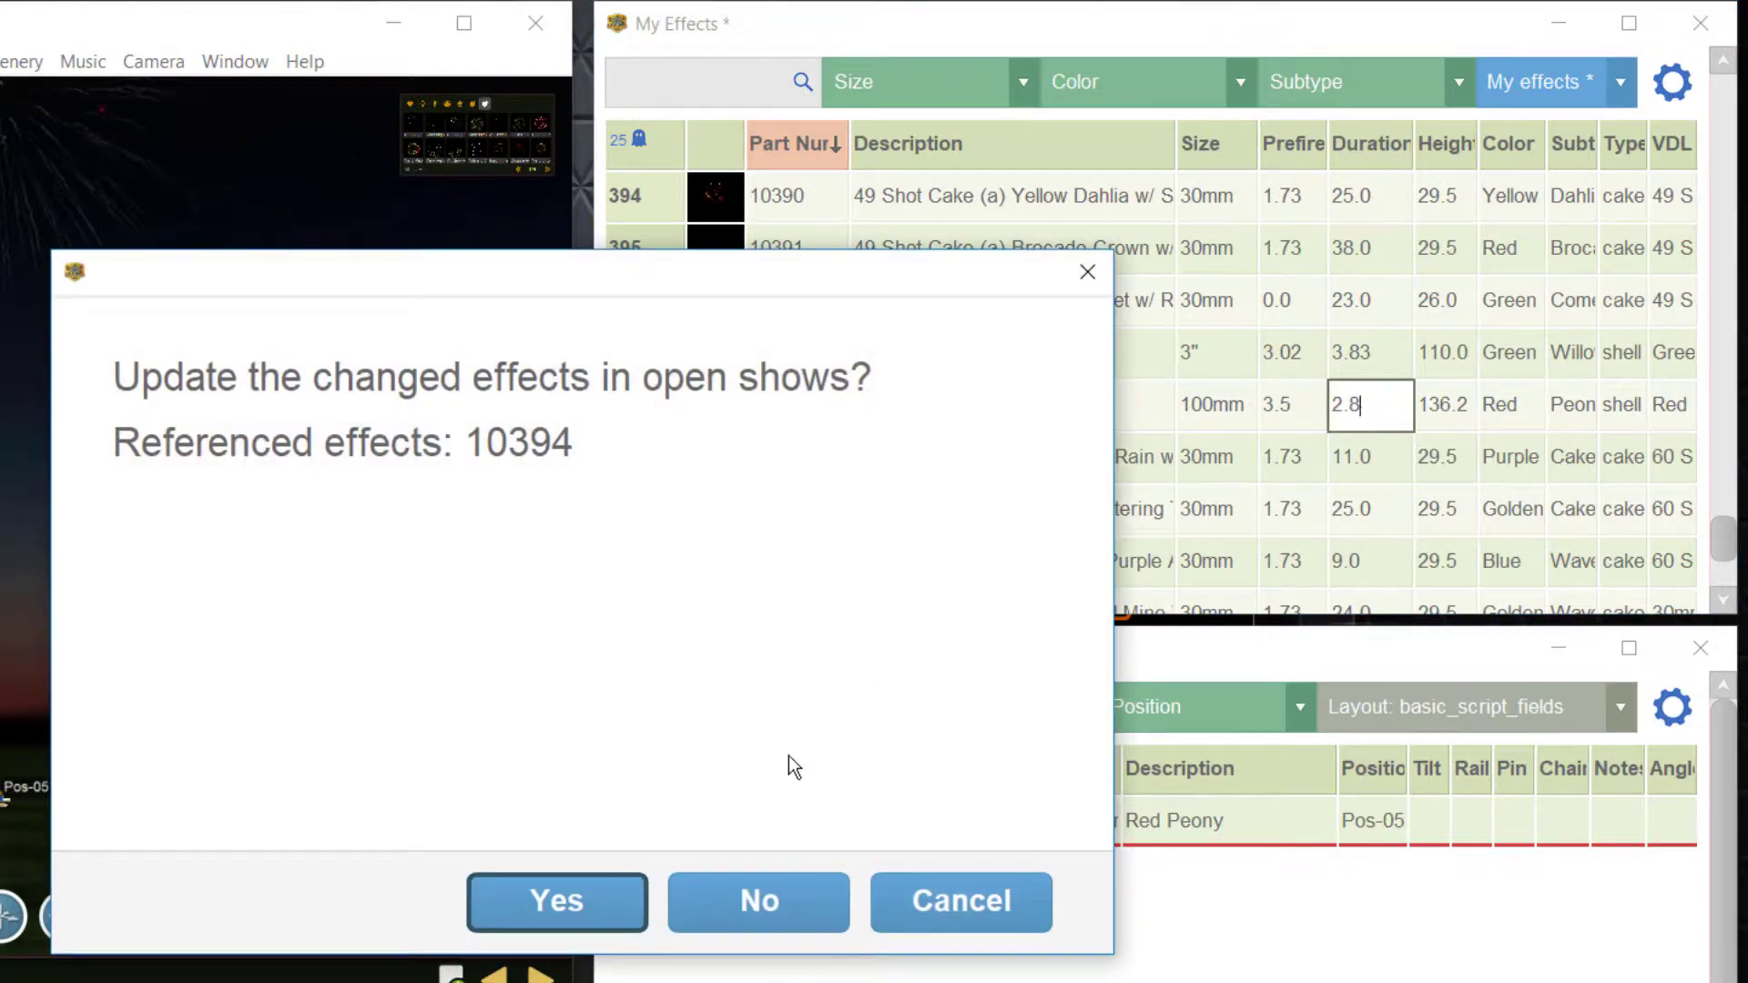
pyautogui.click(619, 903)
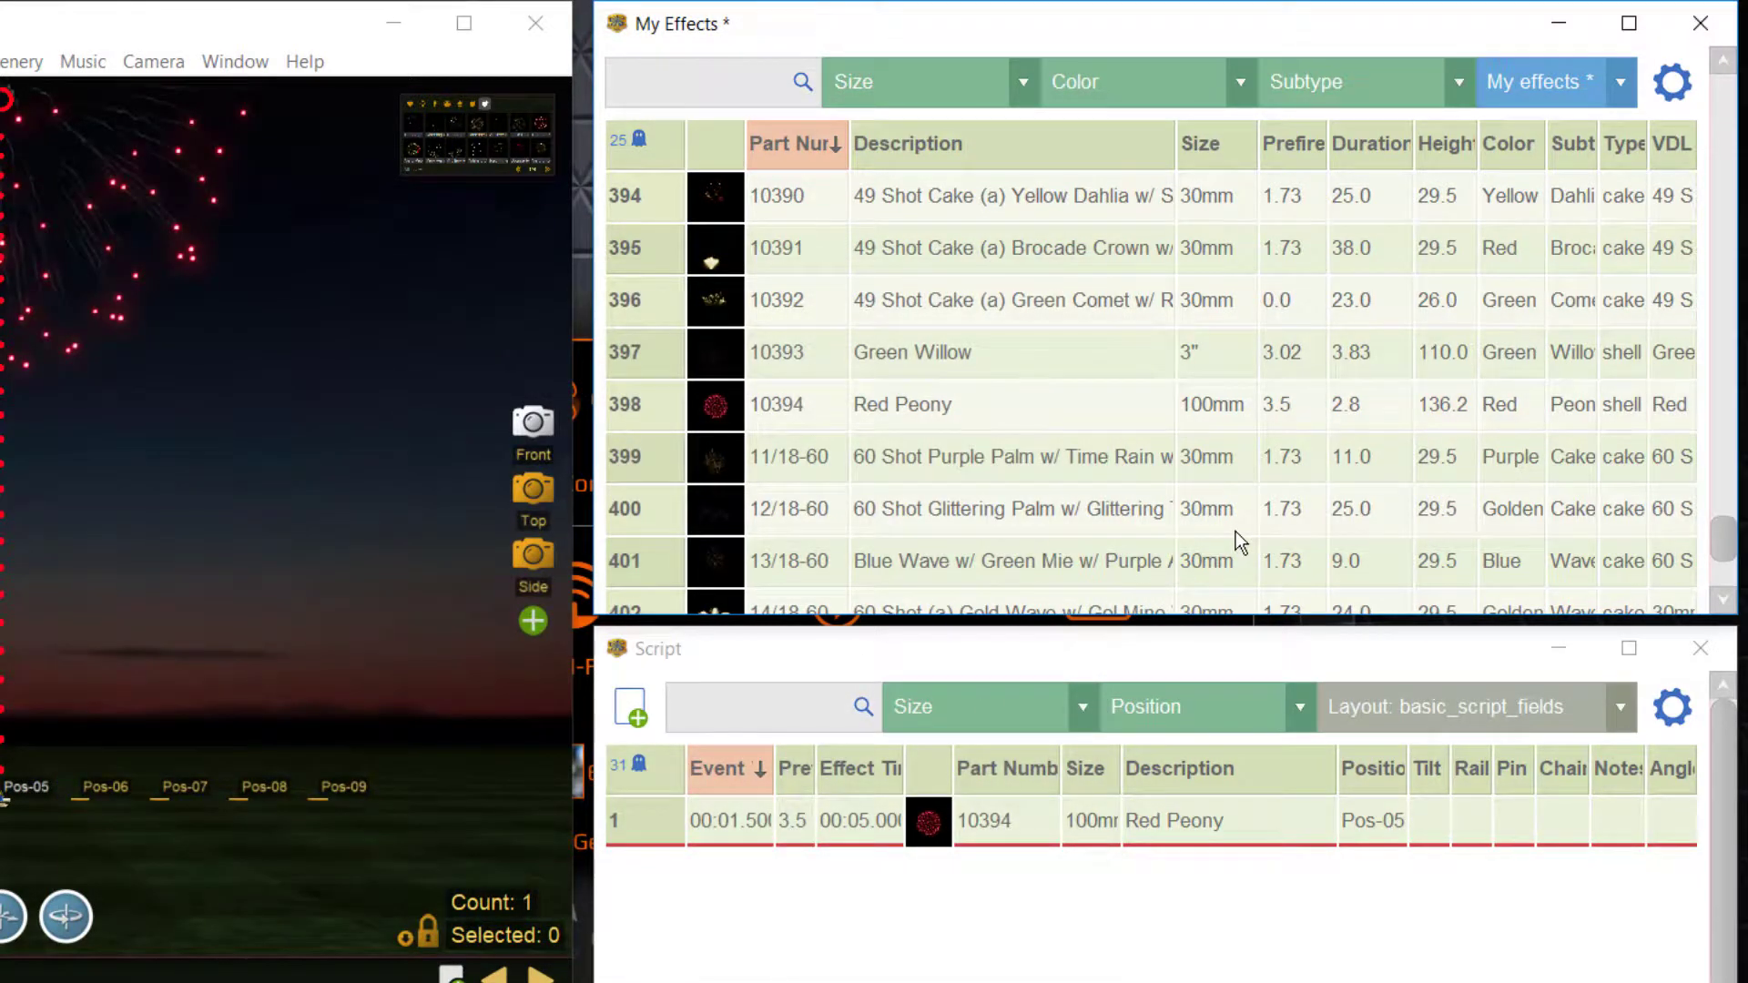
pyautogui.write('150m')
pyautogui.press('Tab')
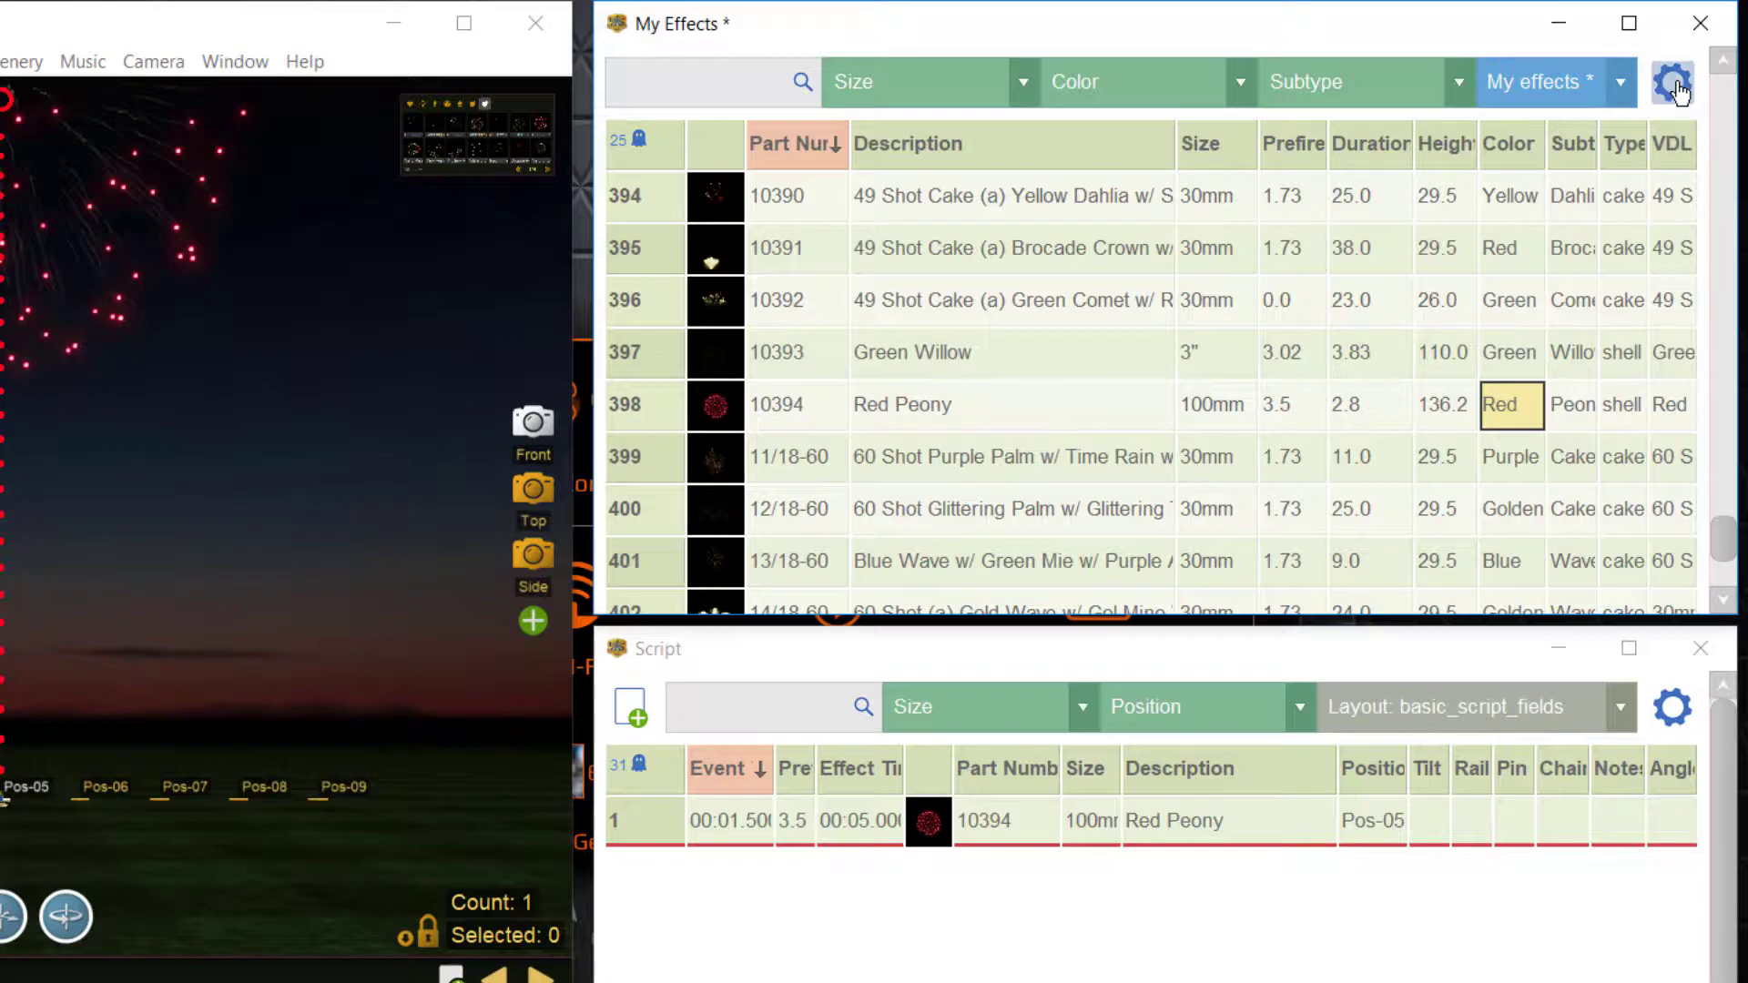
# Maximize the effects list and unhide its Price column
pyautogui.click(1634, 24)
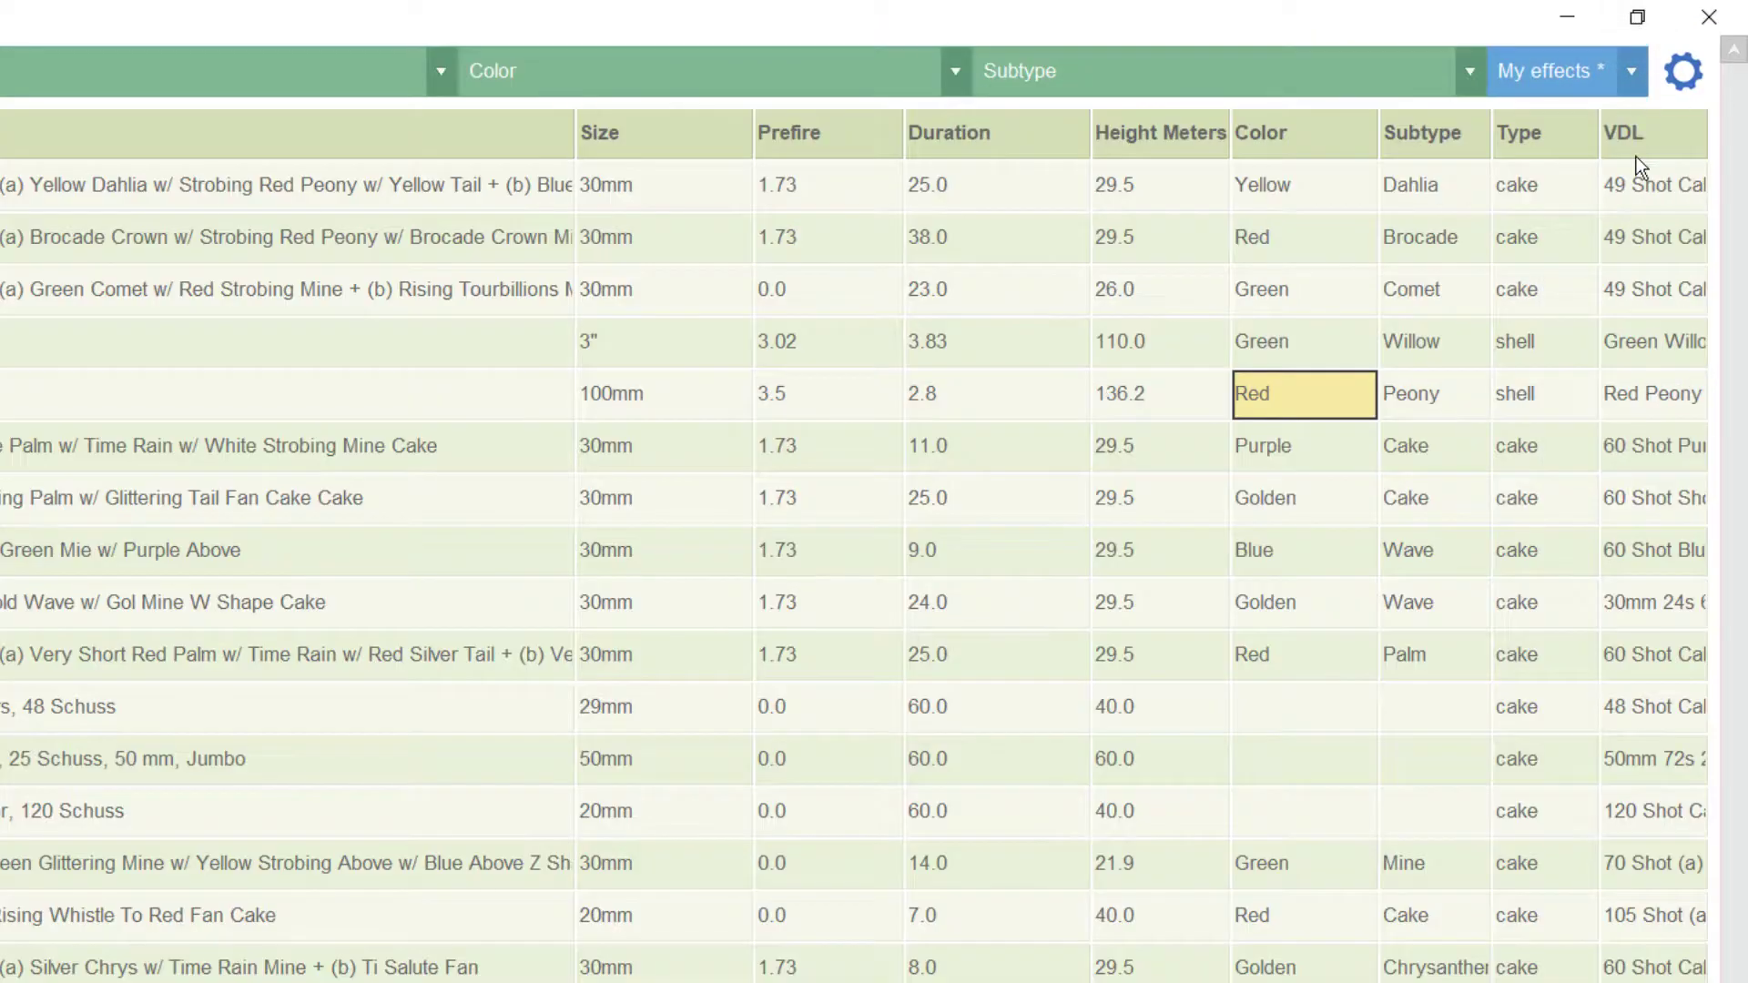
pyautogui.click(1680, 80)
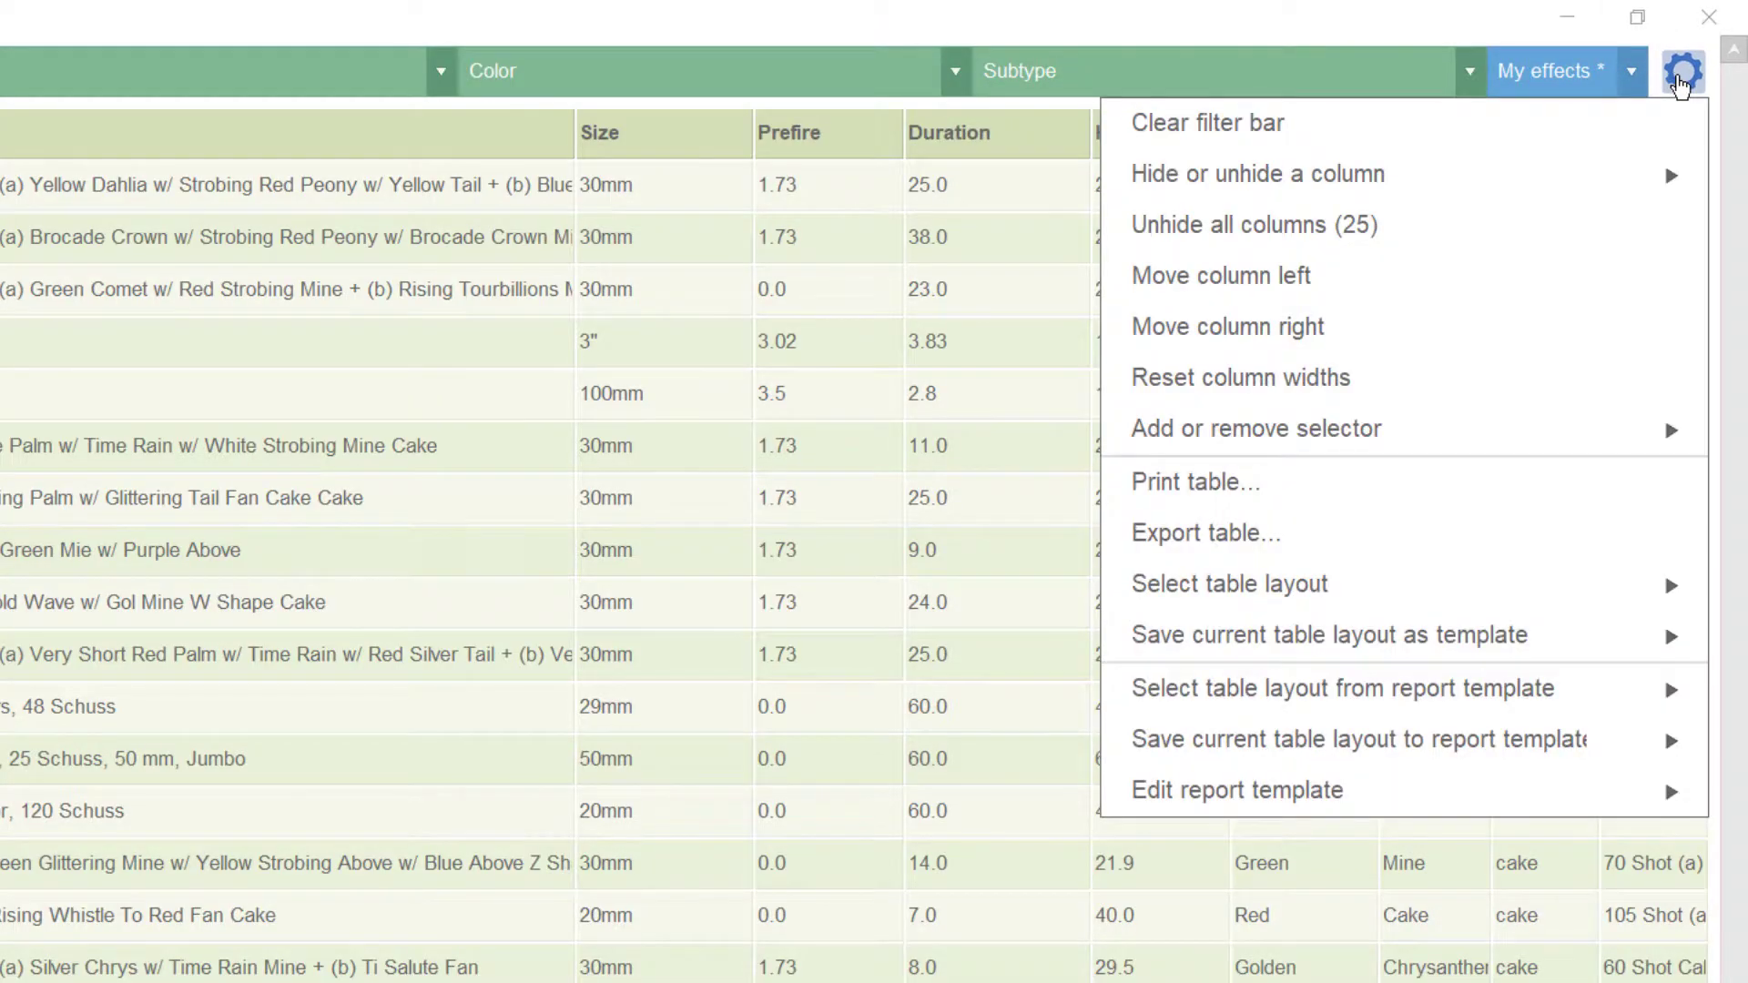
pyautogui.moveTo(1374, 173)
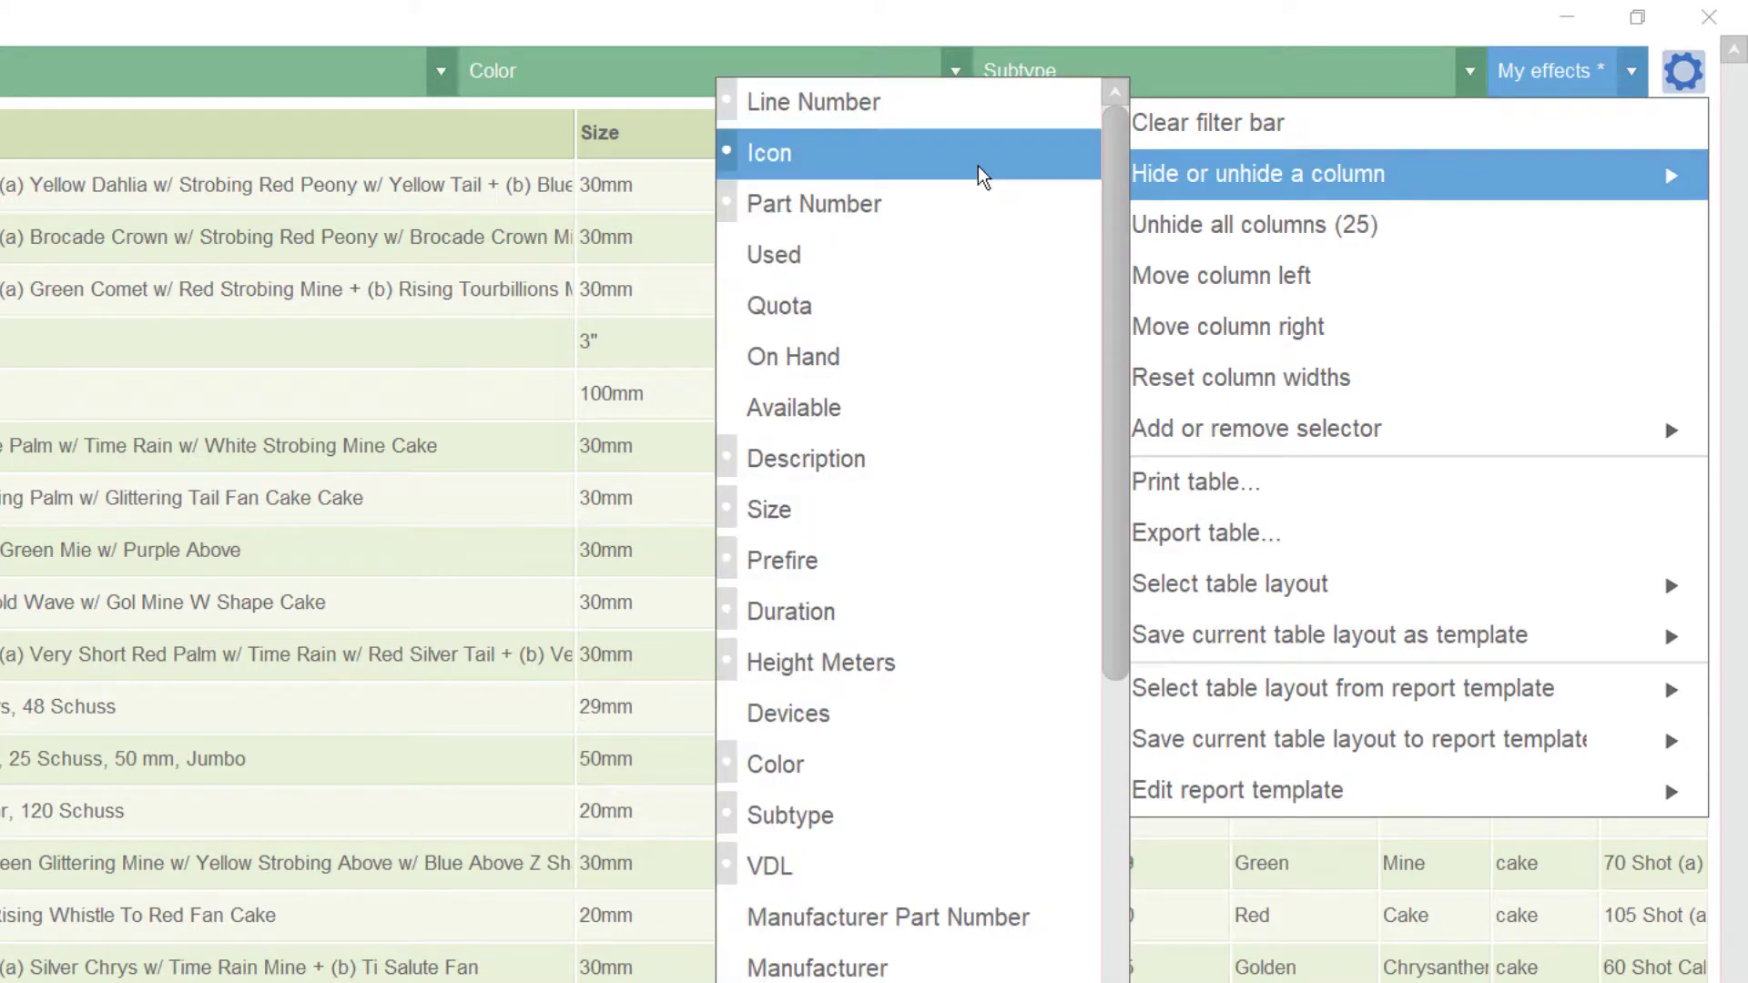
pyautogui.scroll(-4, 982, 177)
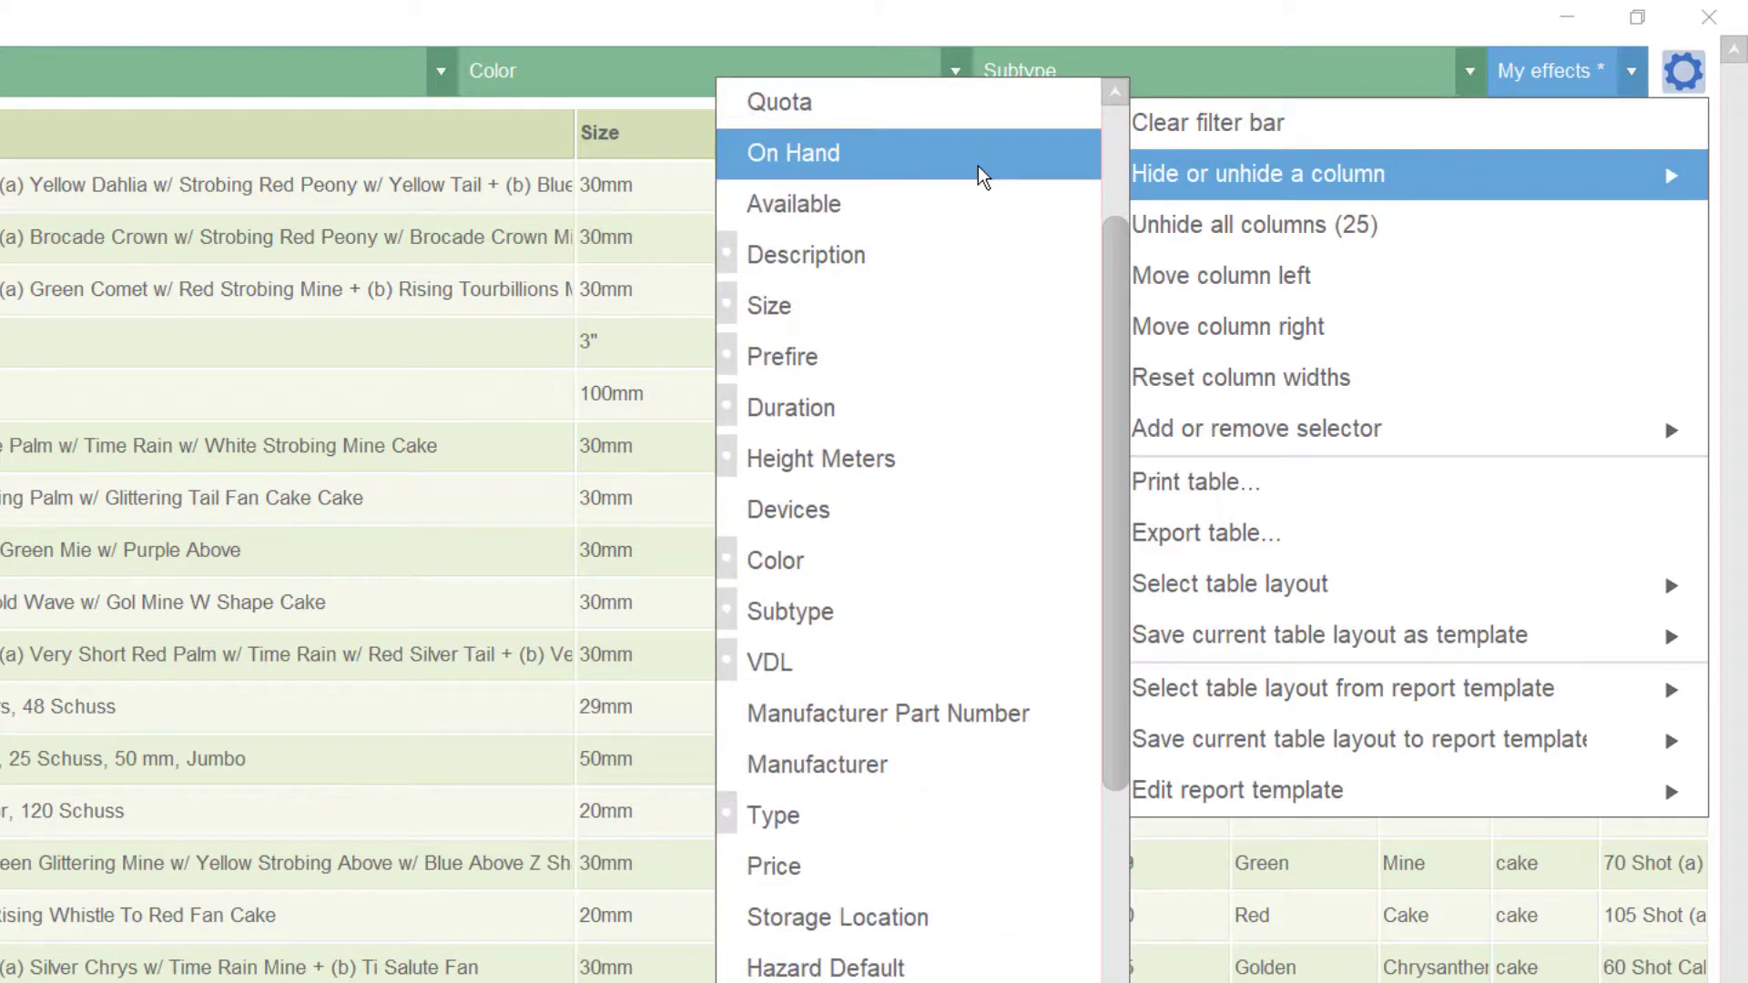
pyautogui.scroll(-7, 983, 177)
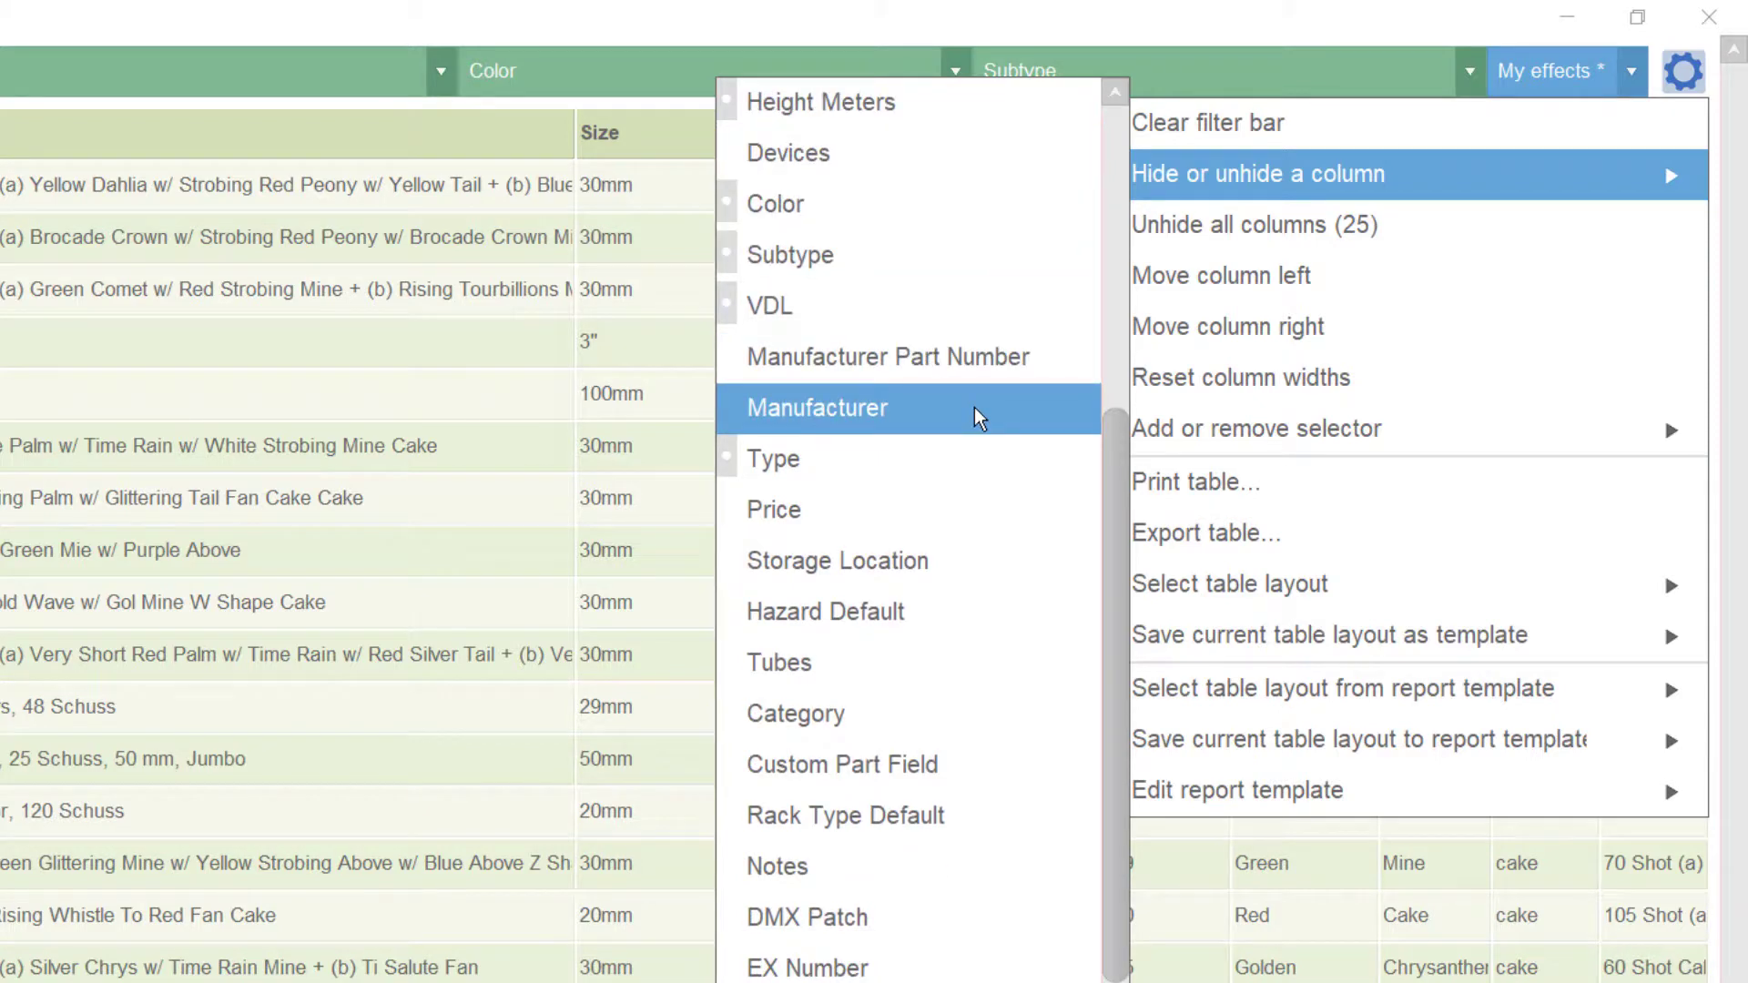
pyautogui.click(803, 510)
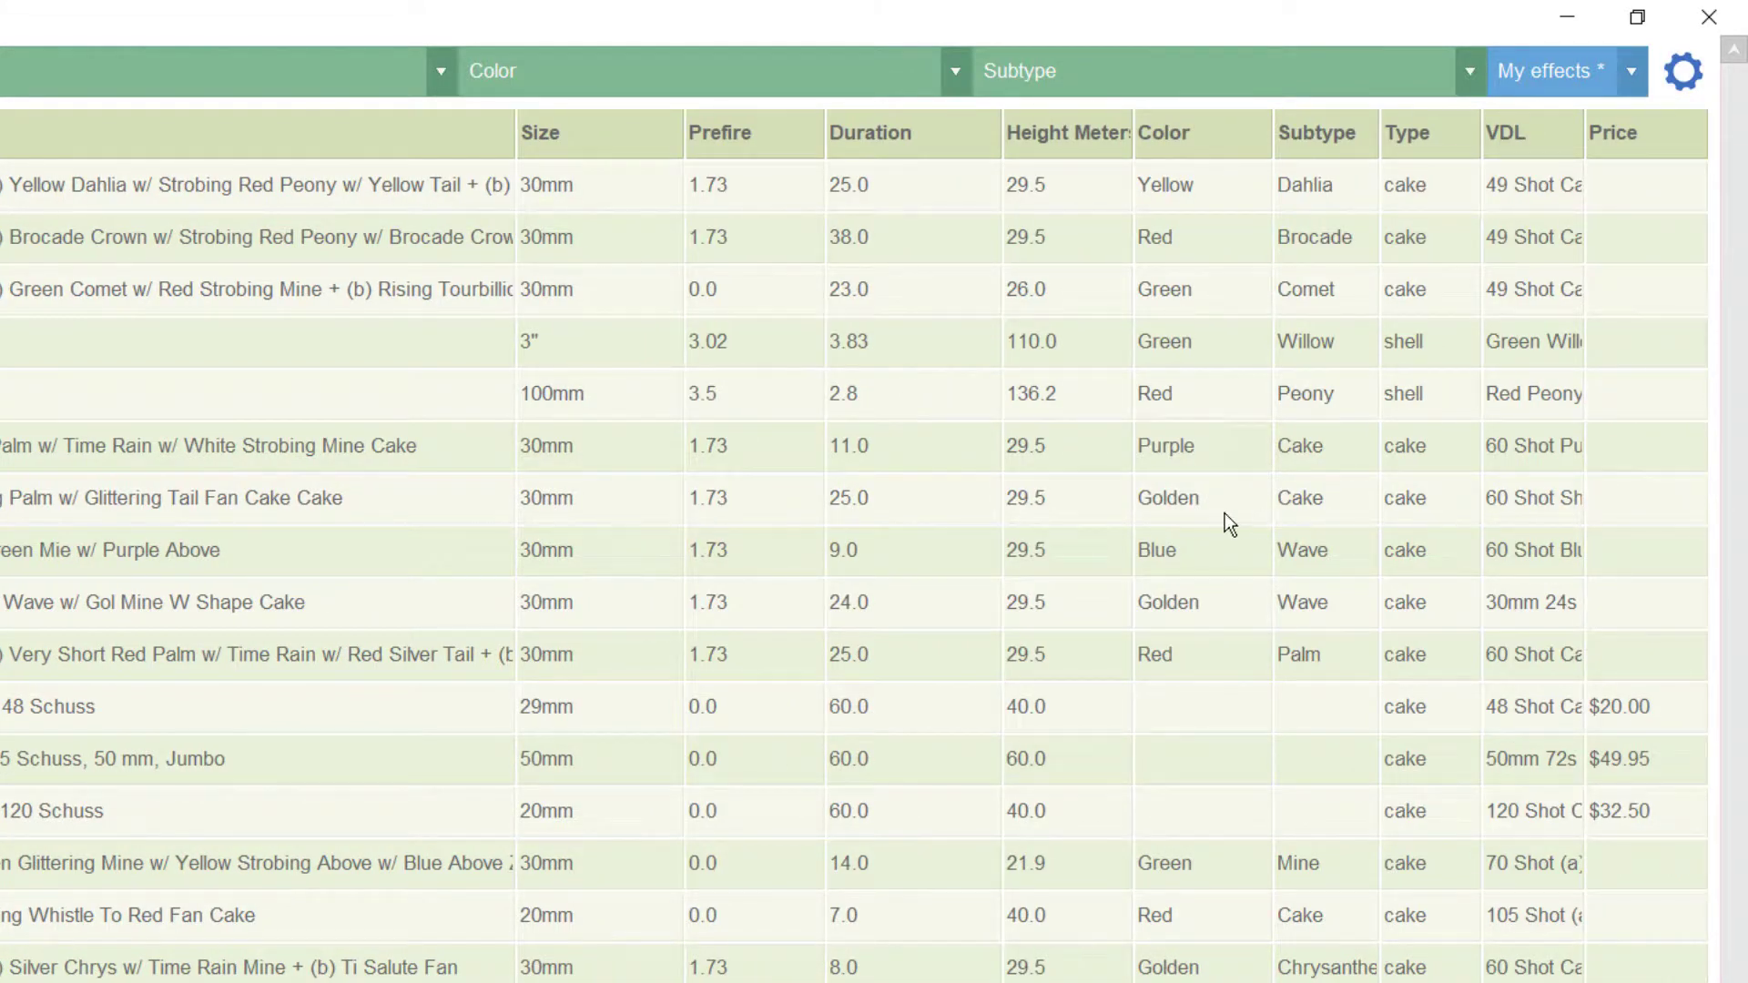
# Set Red Peony's price to $1.50 and push it to the open show
pyautogui.click(1647, 408)
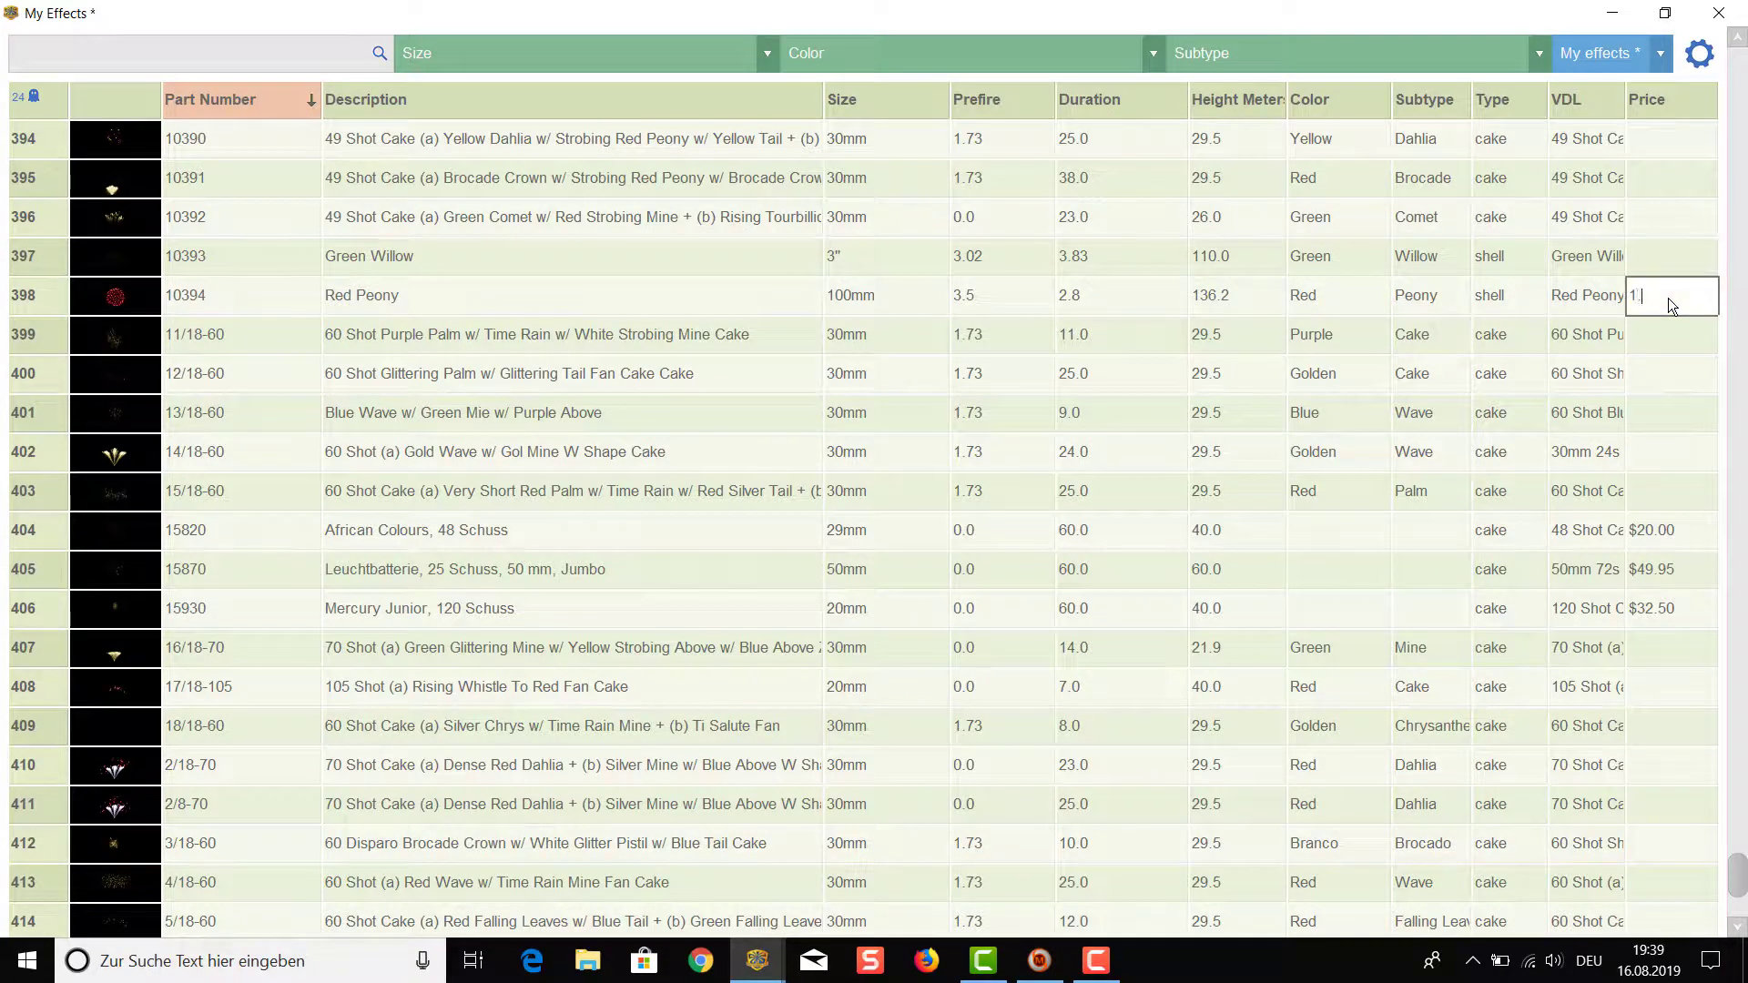
pyautogui.press('Return')
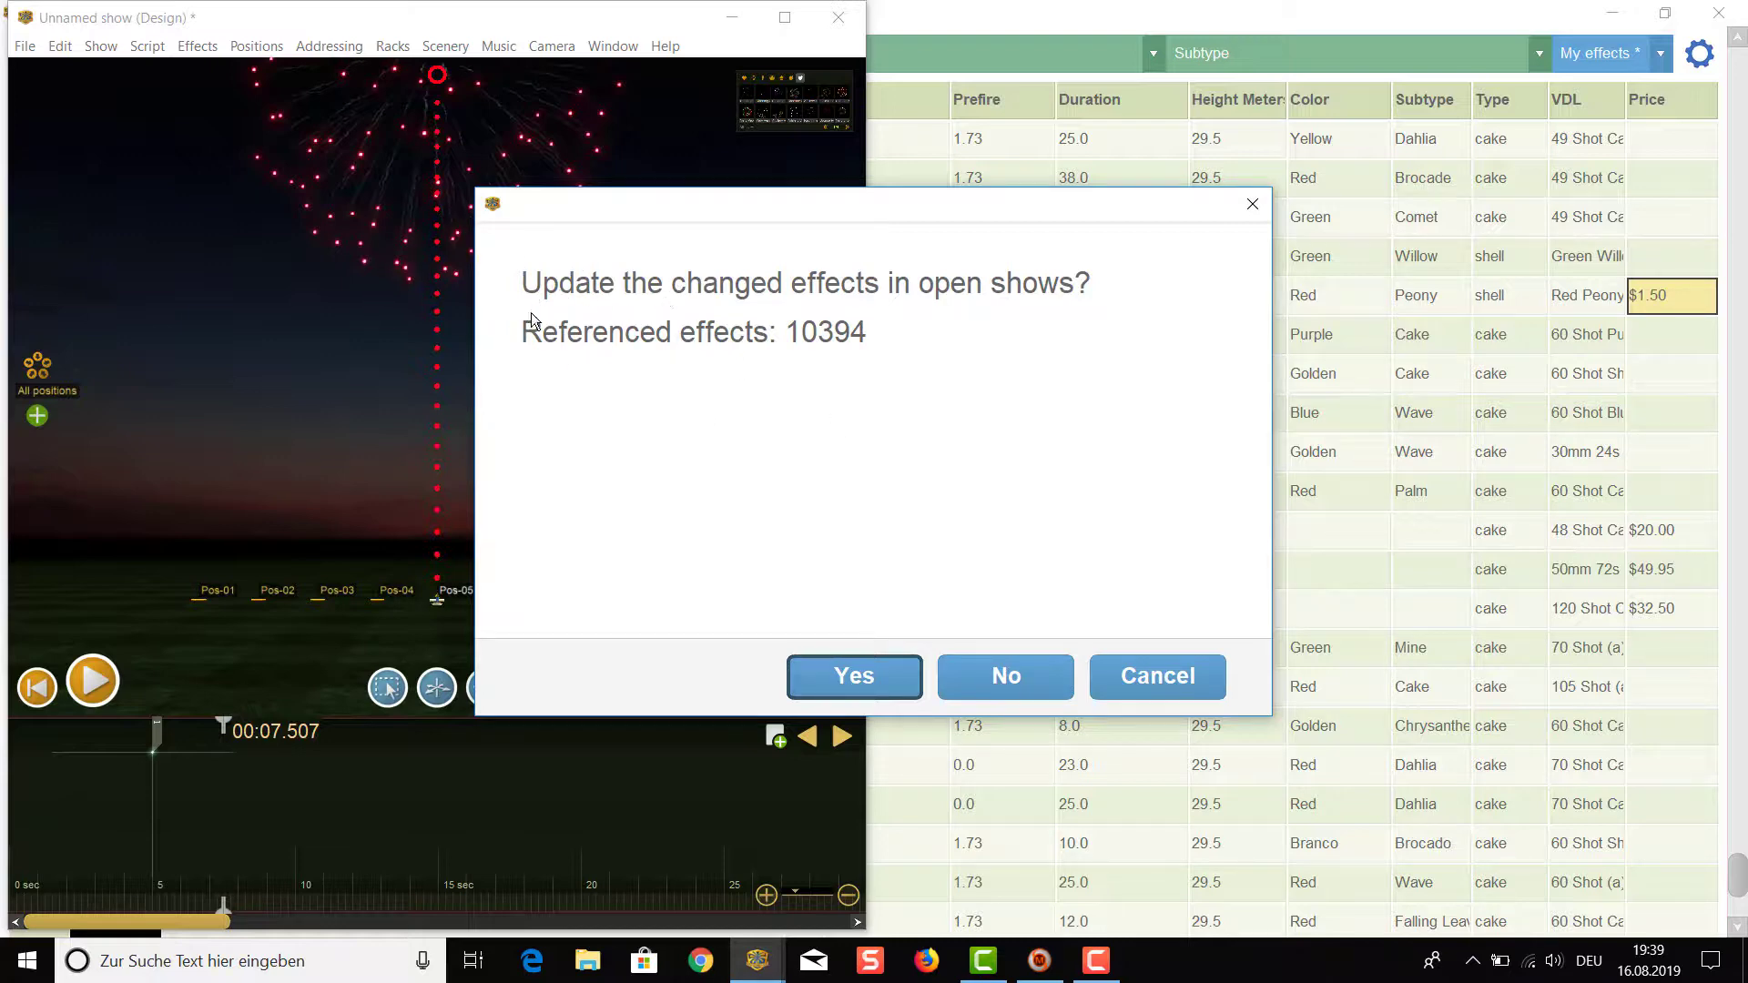
pyautogui.click(856, 676)
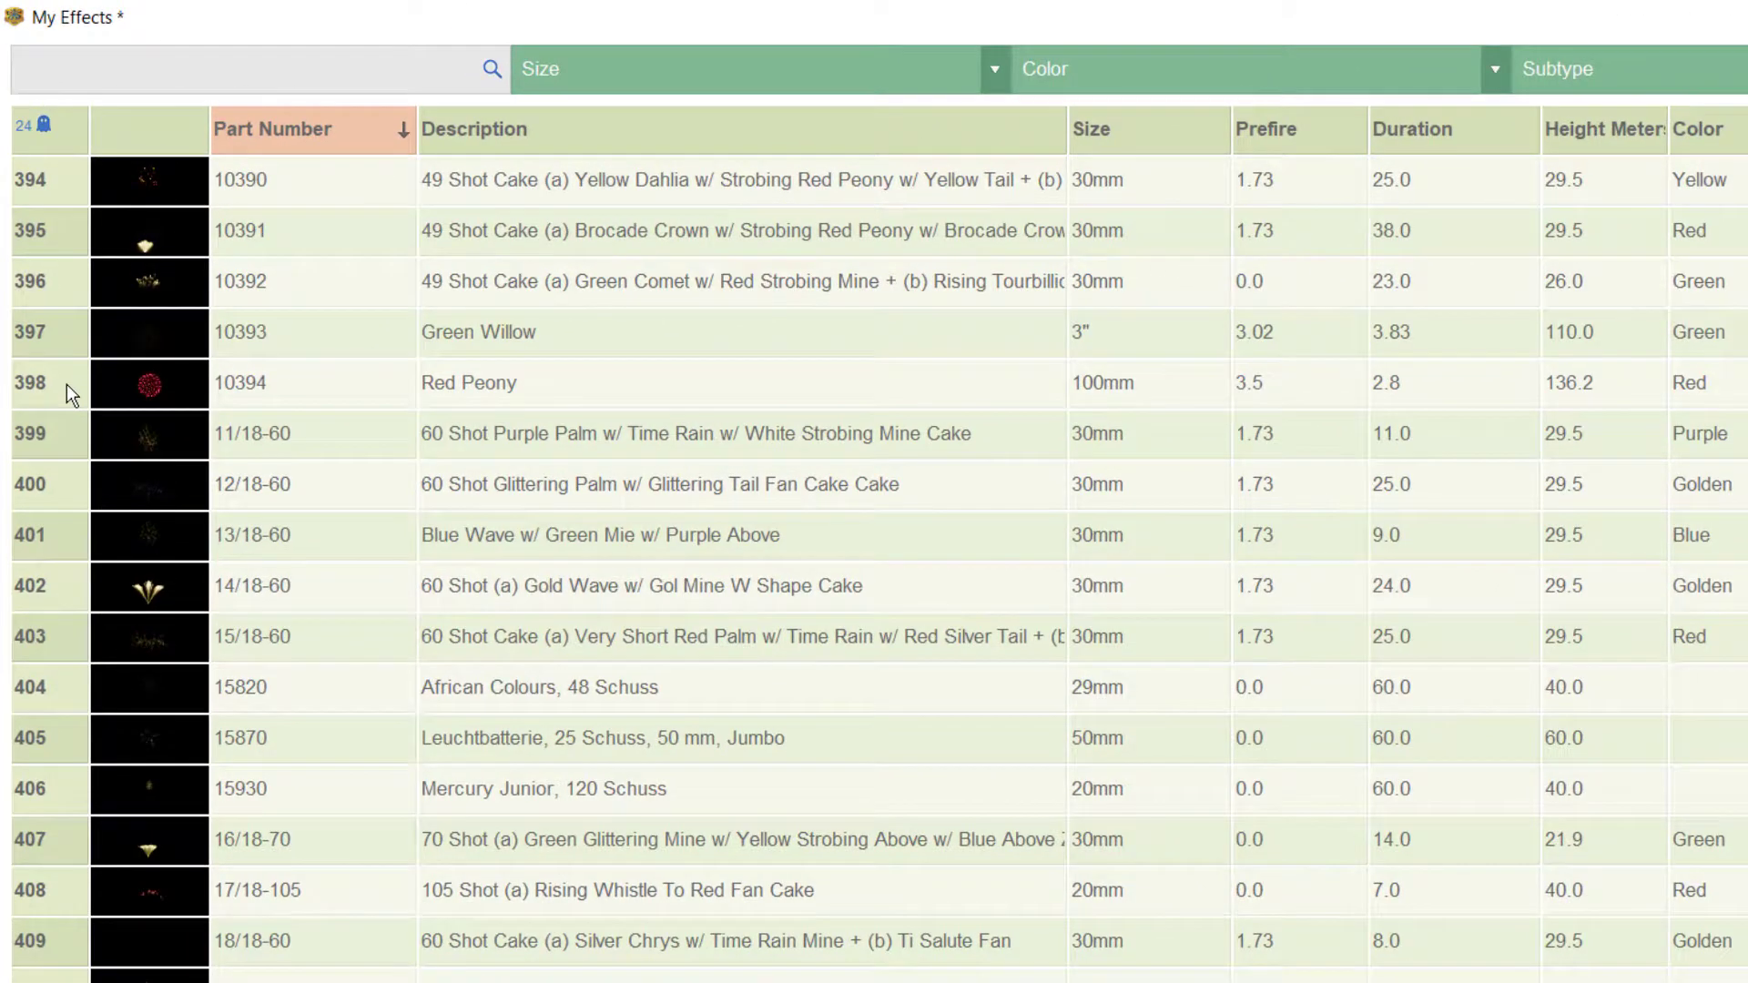
# Open the simulation editor for effect 10394 and change the description's duration to 3
pyautogui.rightClick(67, 384)
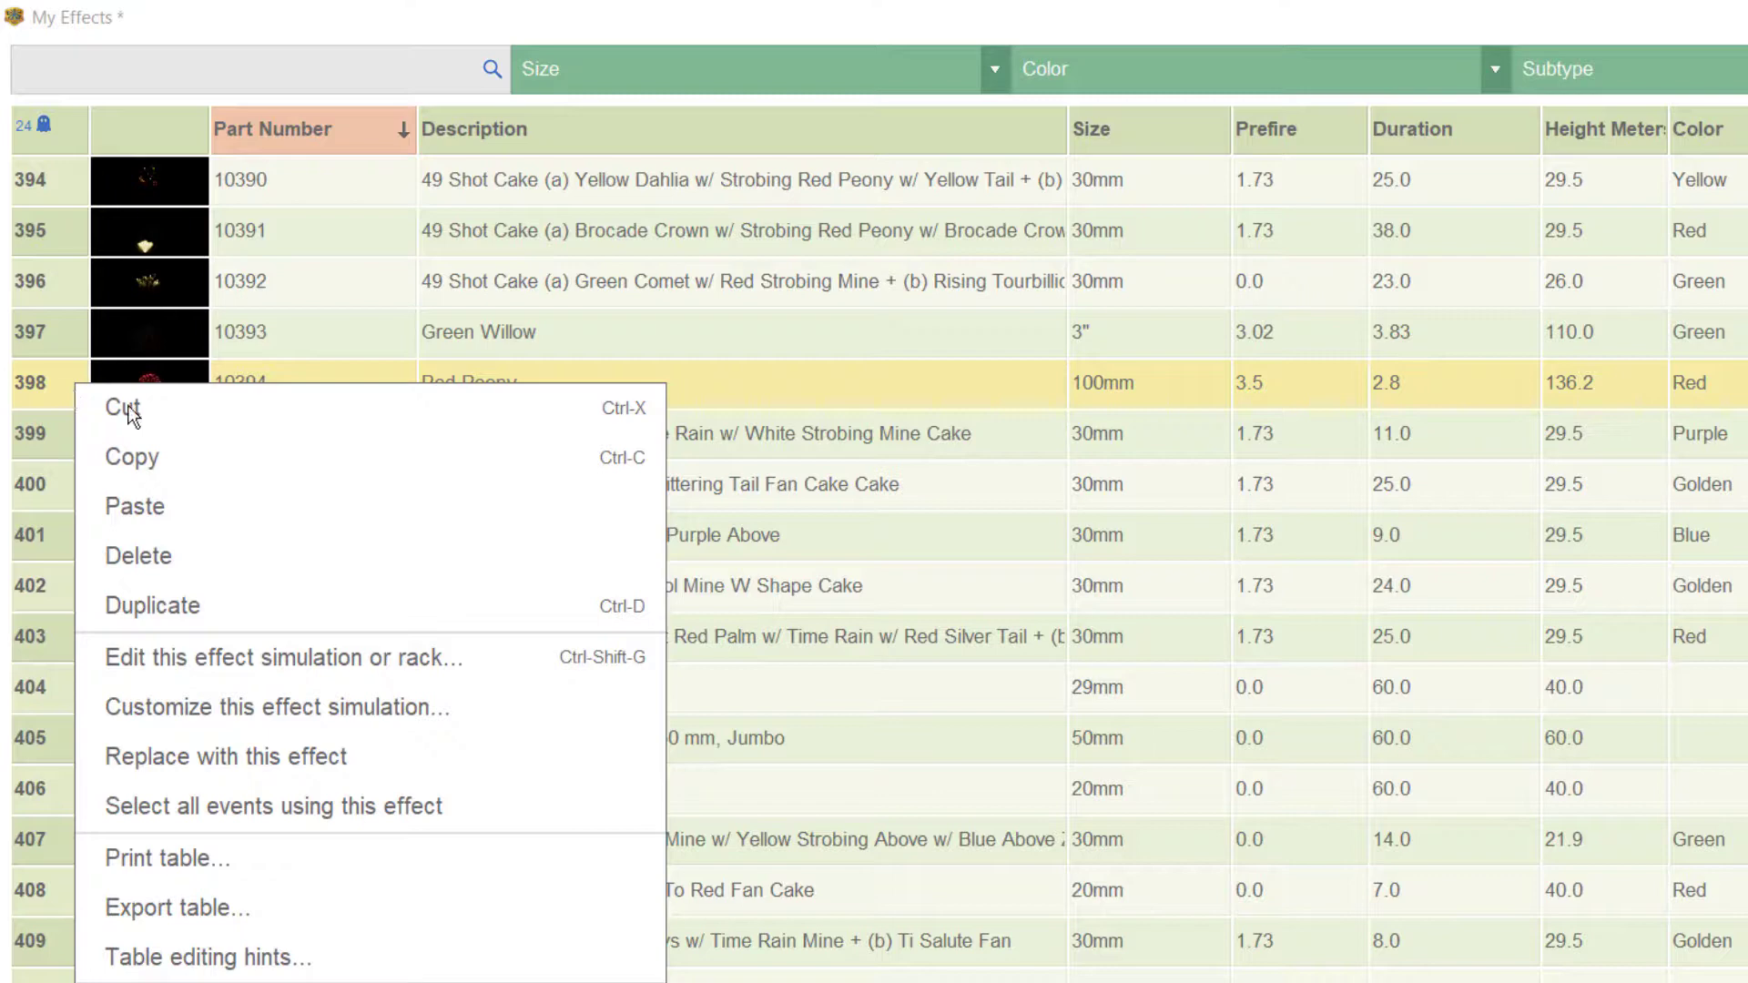
pyautogui.click(271, 657)
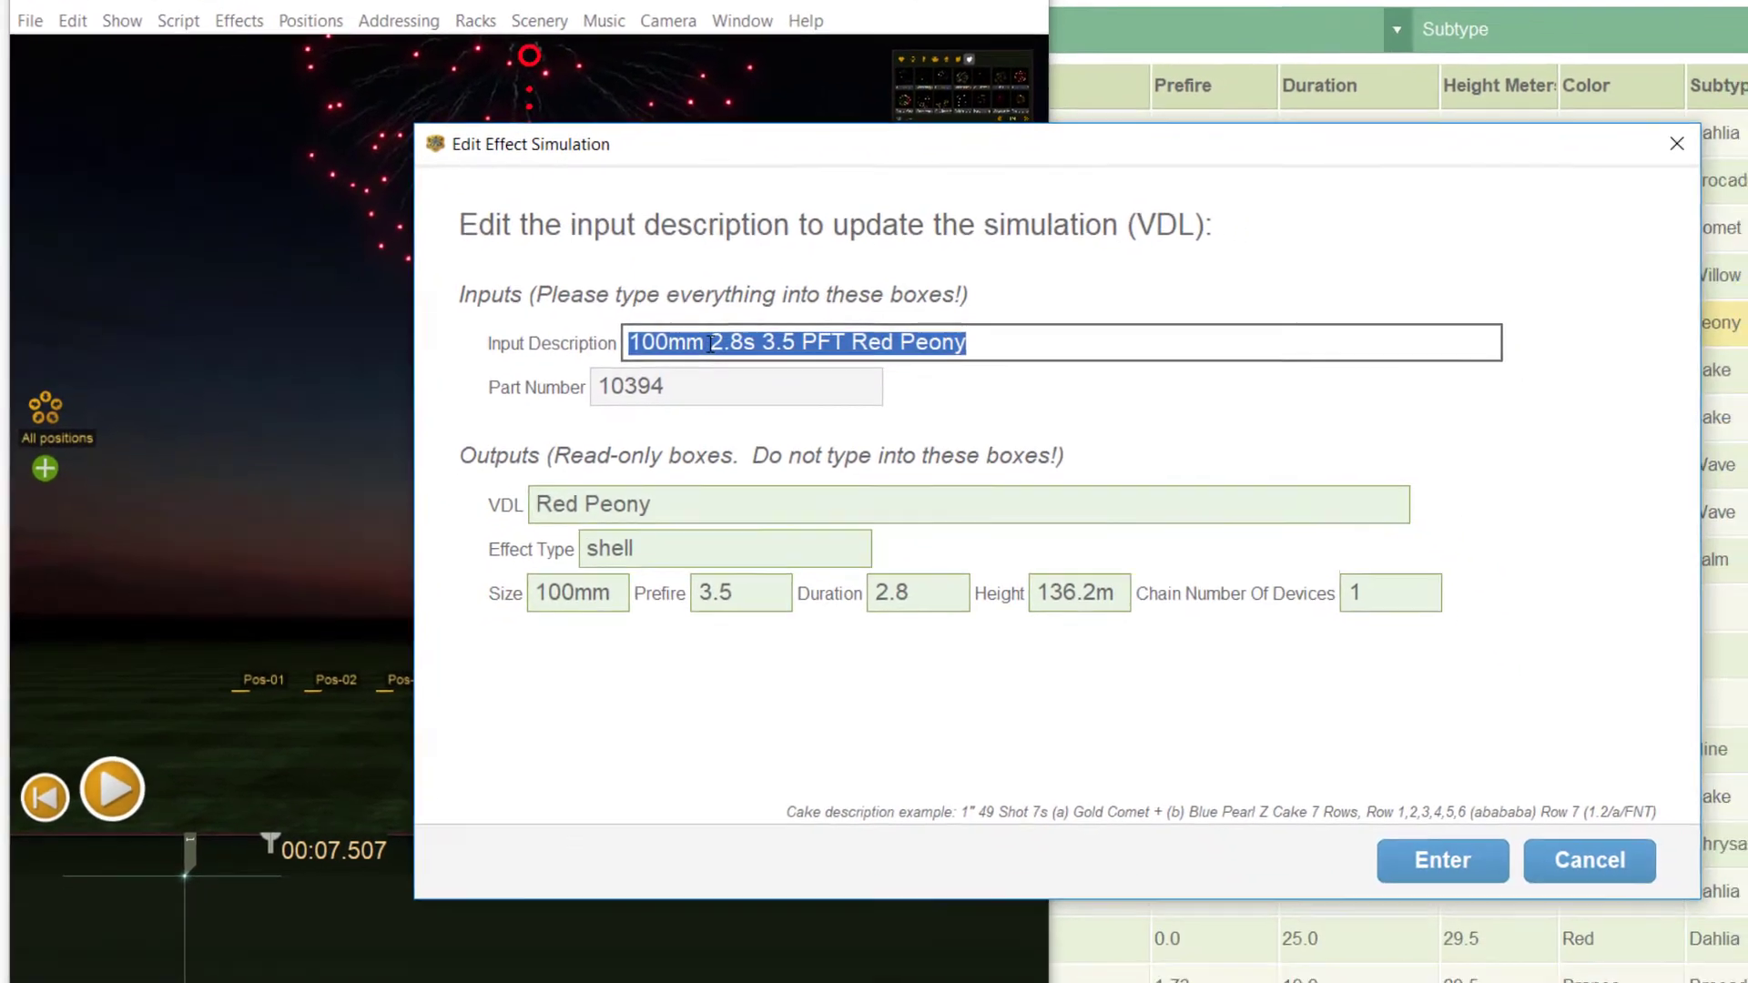
pyautogui.click(710, 344)
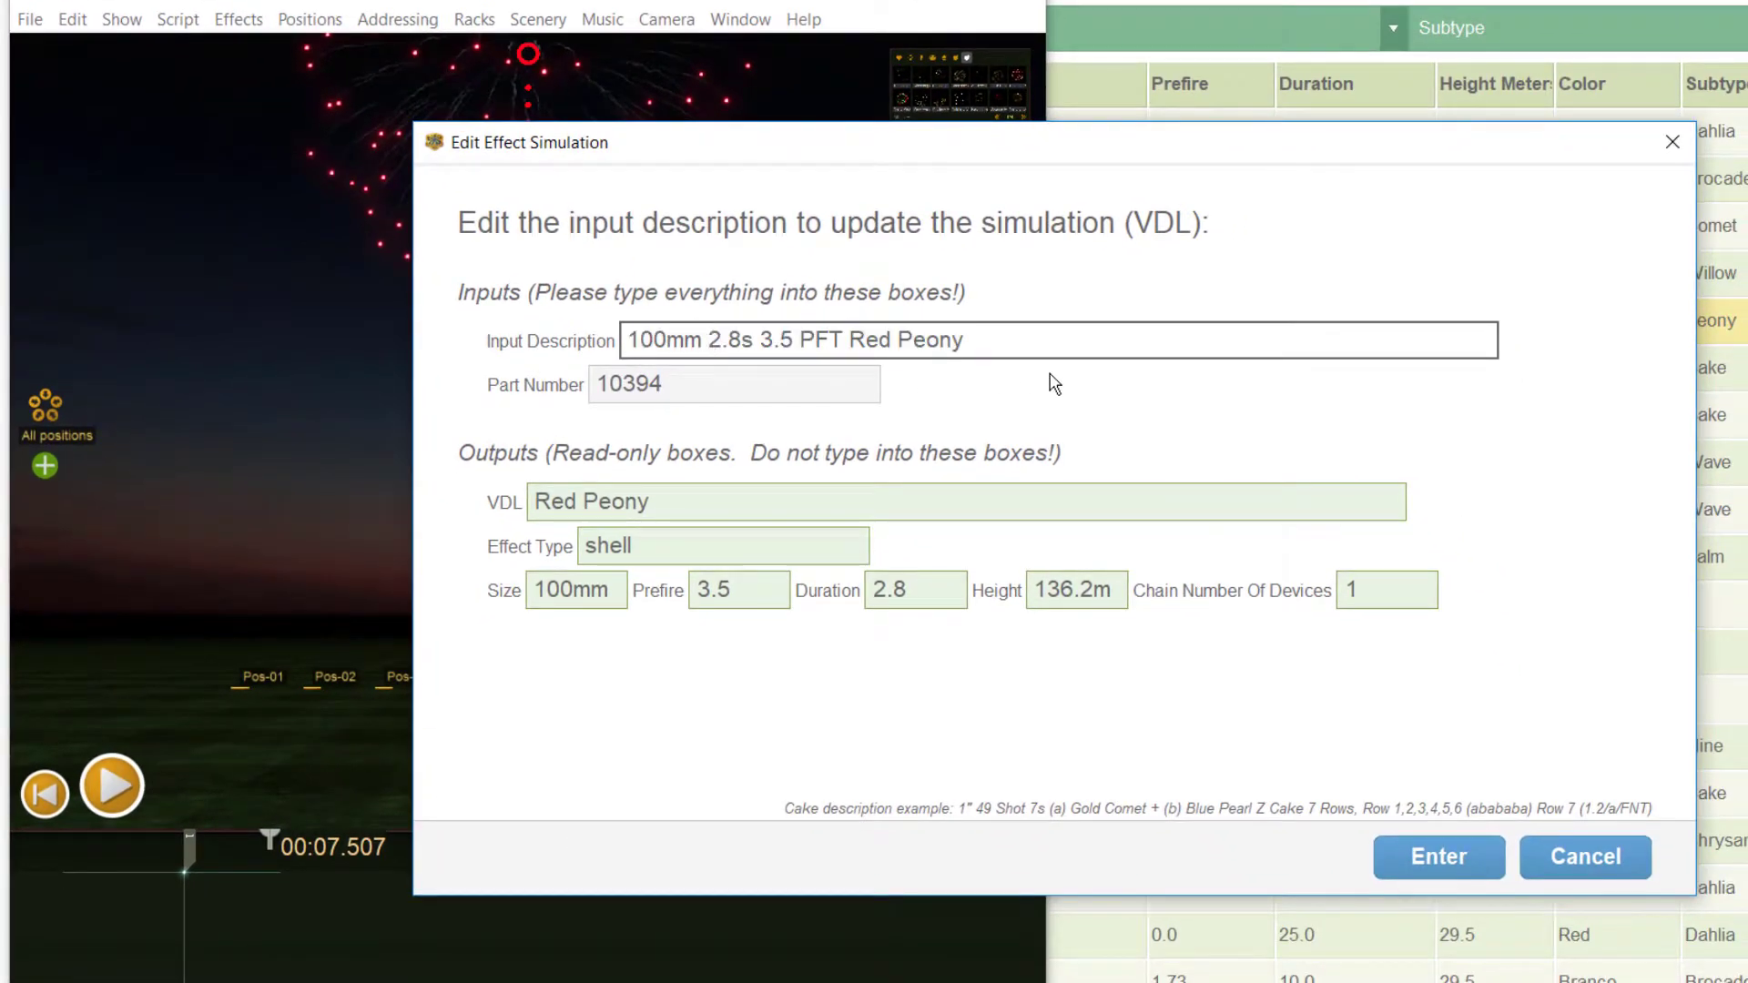
pyautogui.click(754, 340)
pyautogui.click(795, 342)
pyautogui.click(742, 339)
pyautogui.press('BackSpace')
pyautogui.press('BackSpace')
pyautogui.press('BackSpace')
pyautogui.write('3')
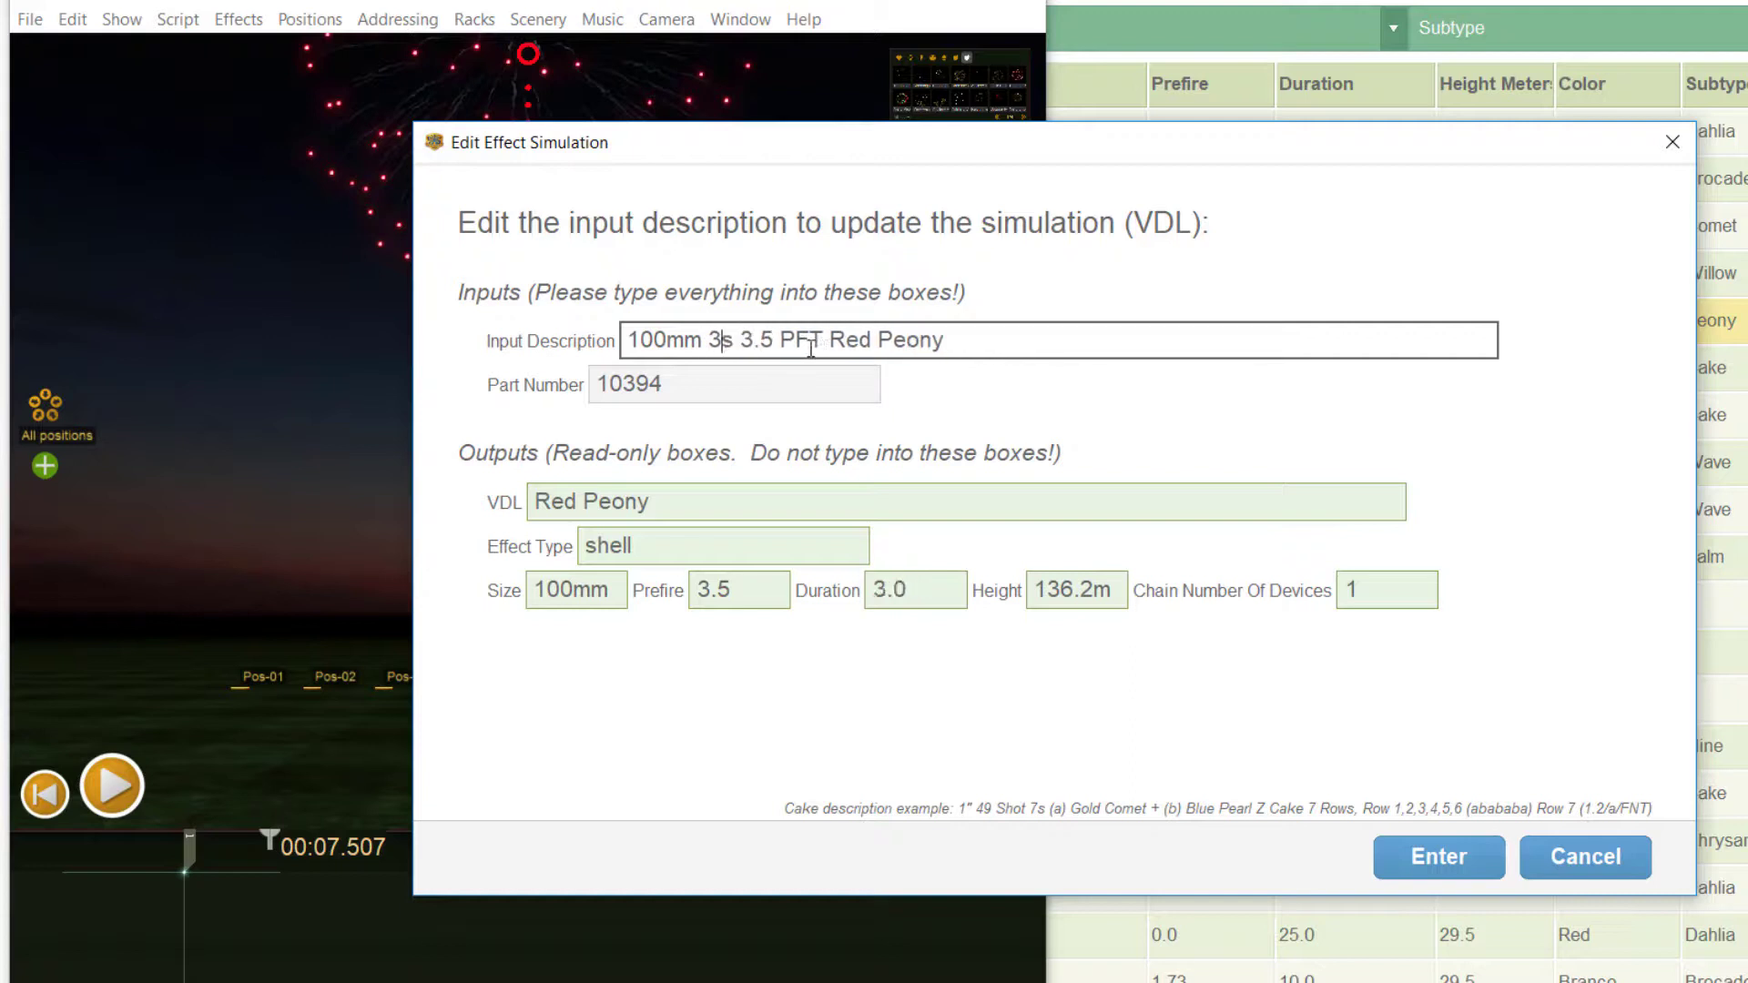
pyautogui.press('Tab')
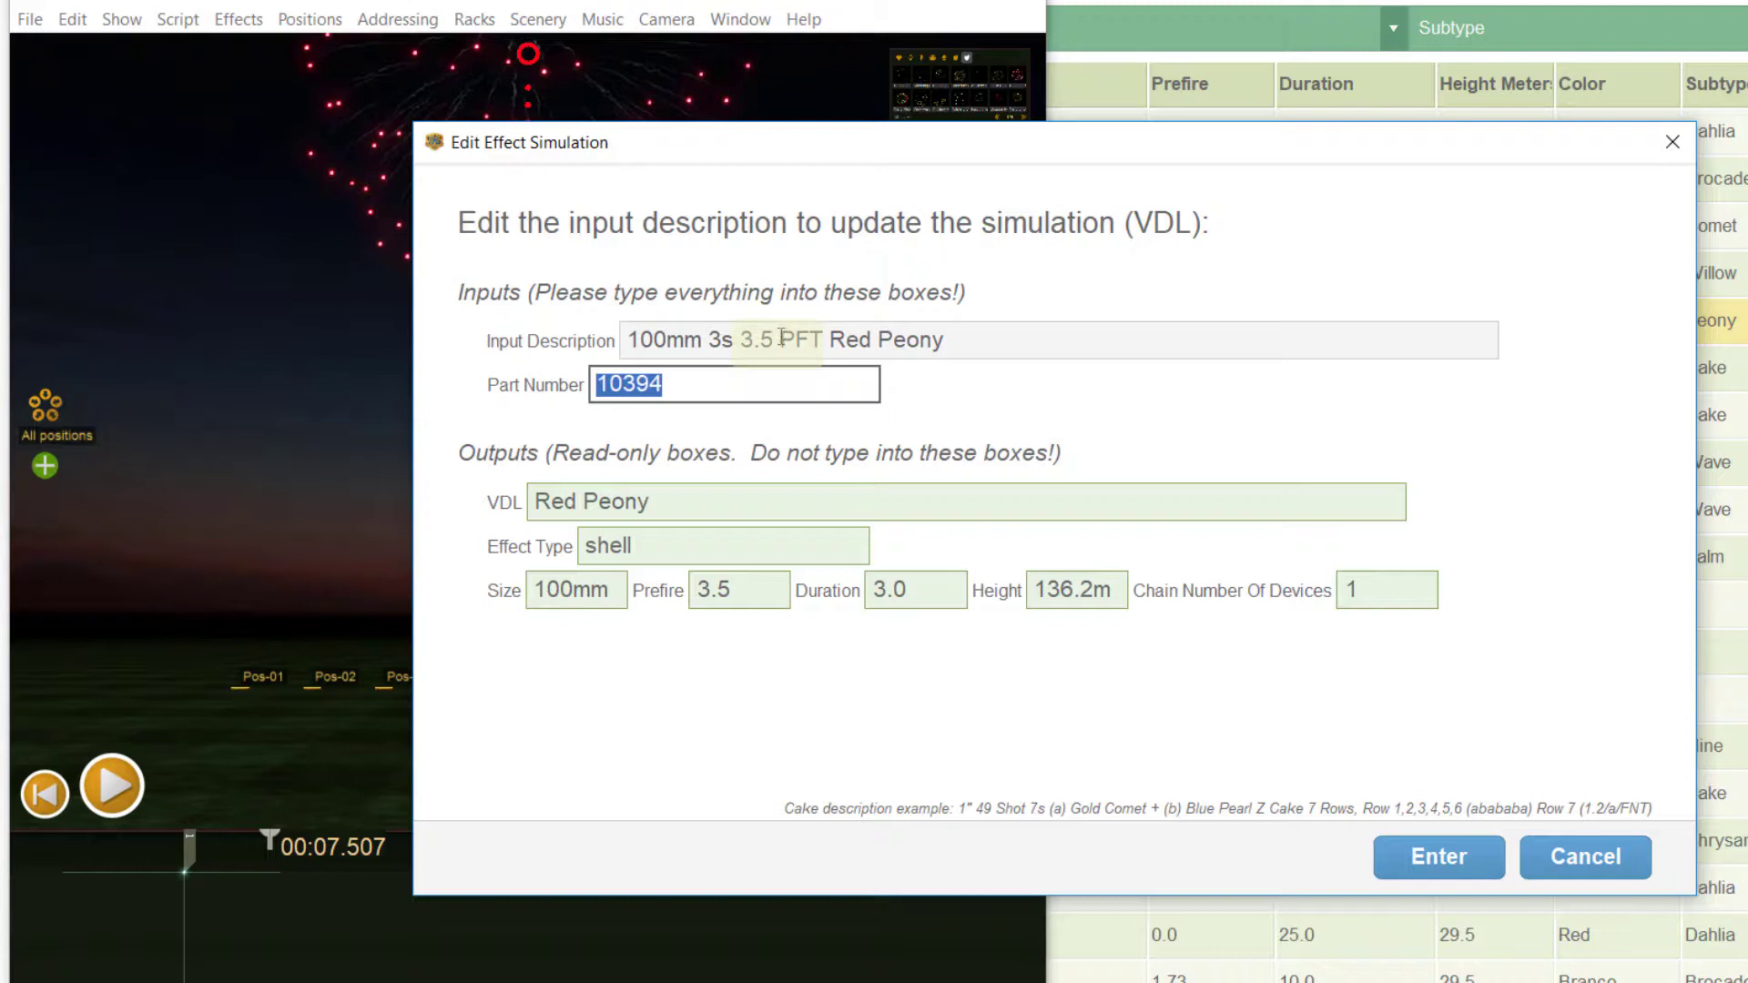
# Change the description's prefire to 3.3 and its size from 100mm to 4"
pyautogui.click(774, 344)
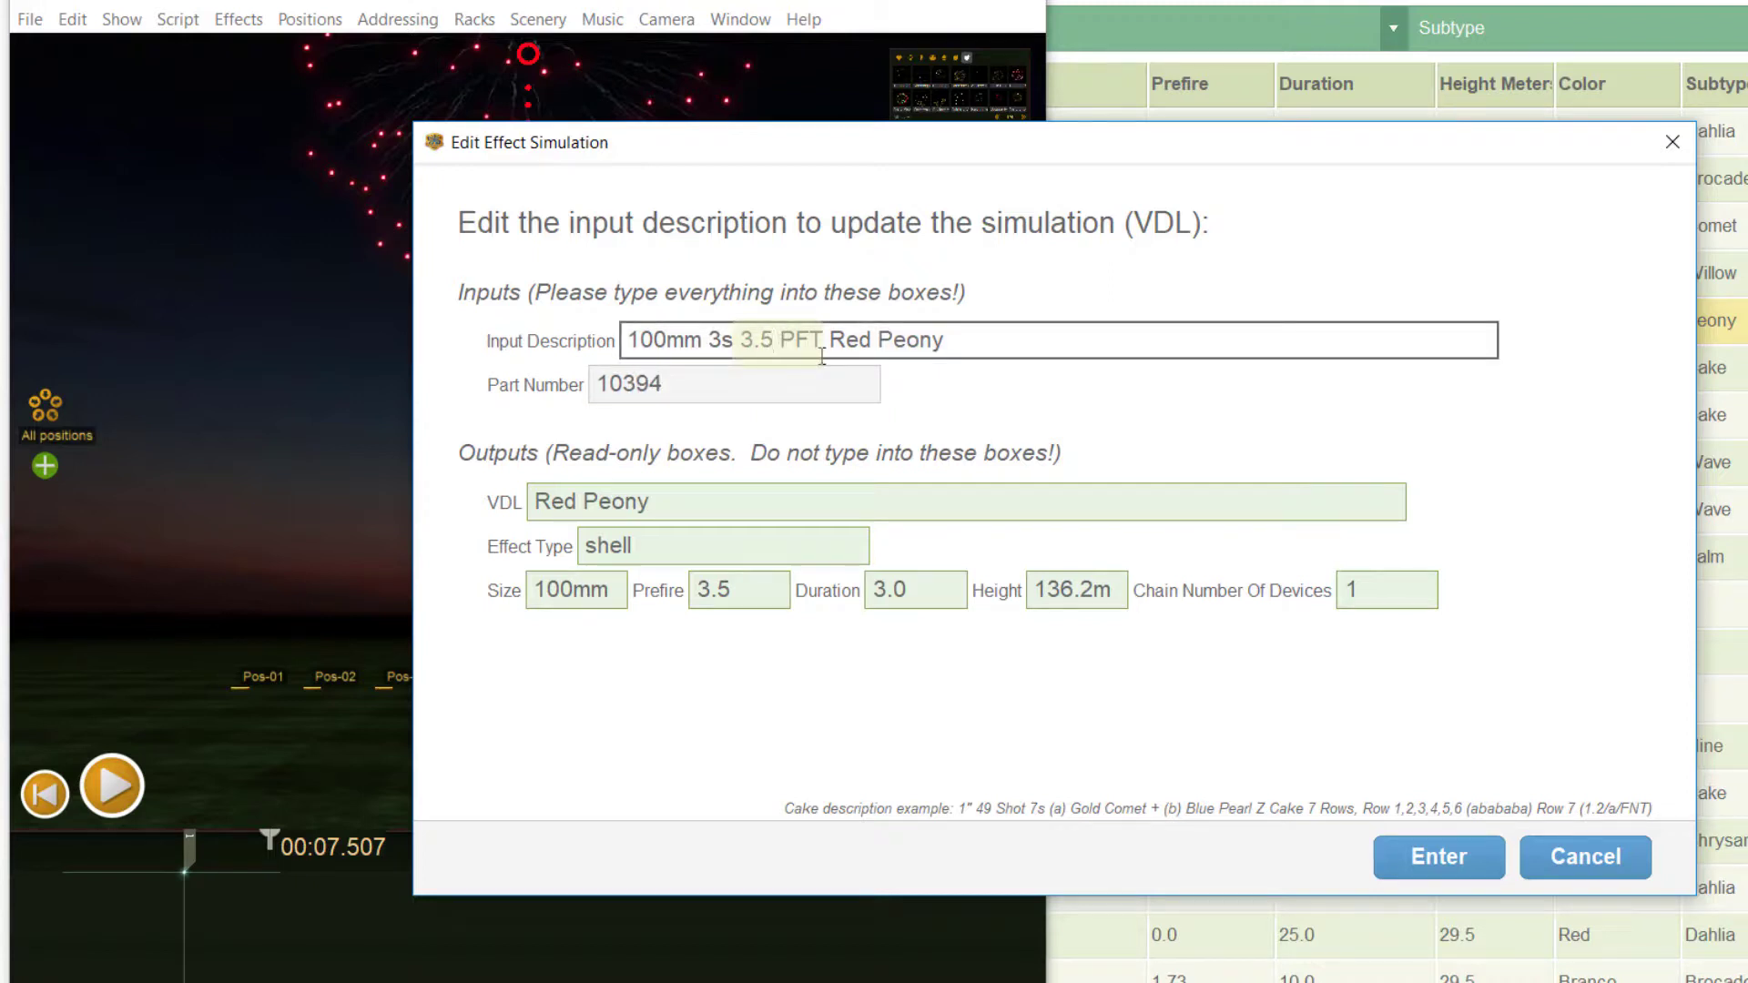
pyautogui.press('BackSpace')
pyautogui.write('3')
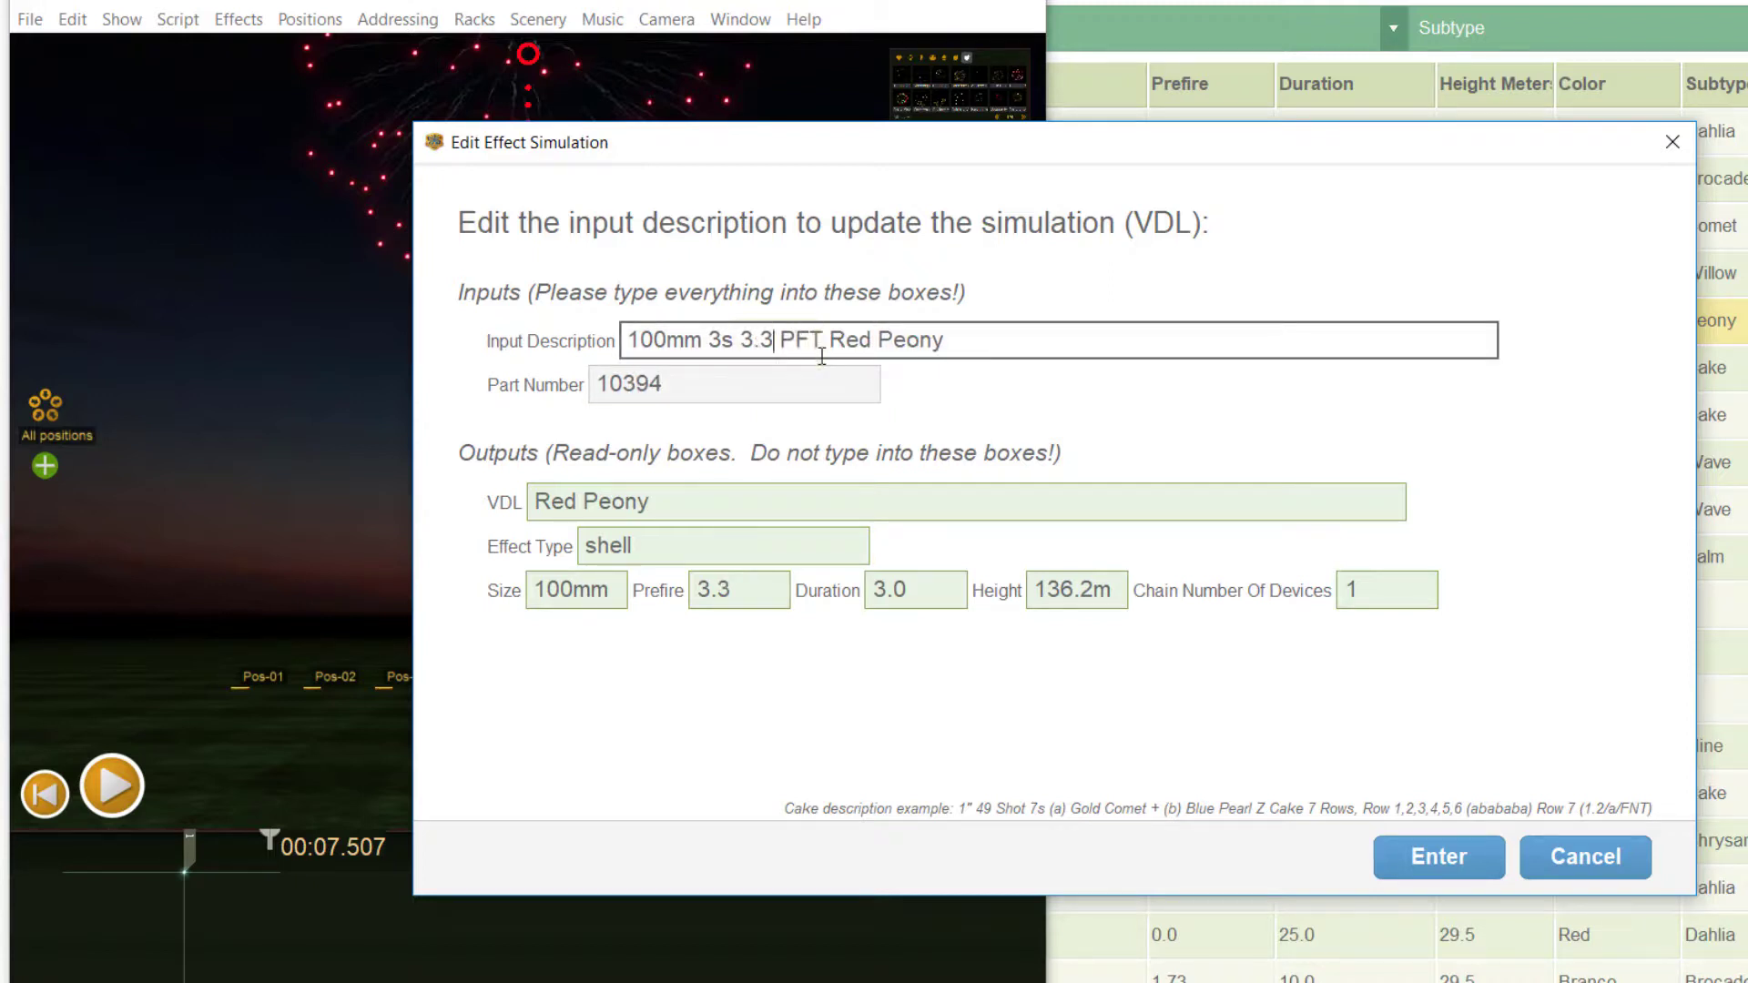
pyautogui.press('Tab')
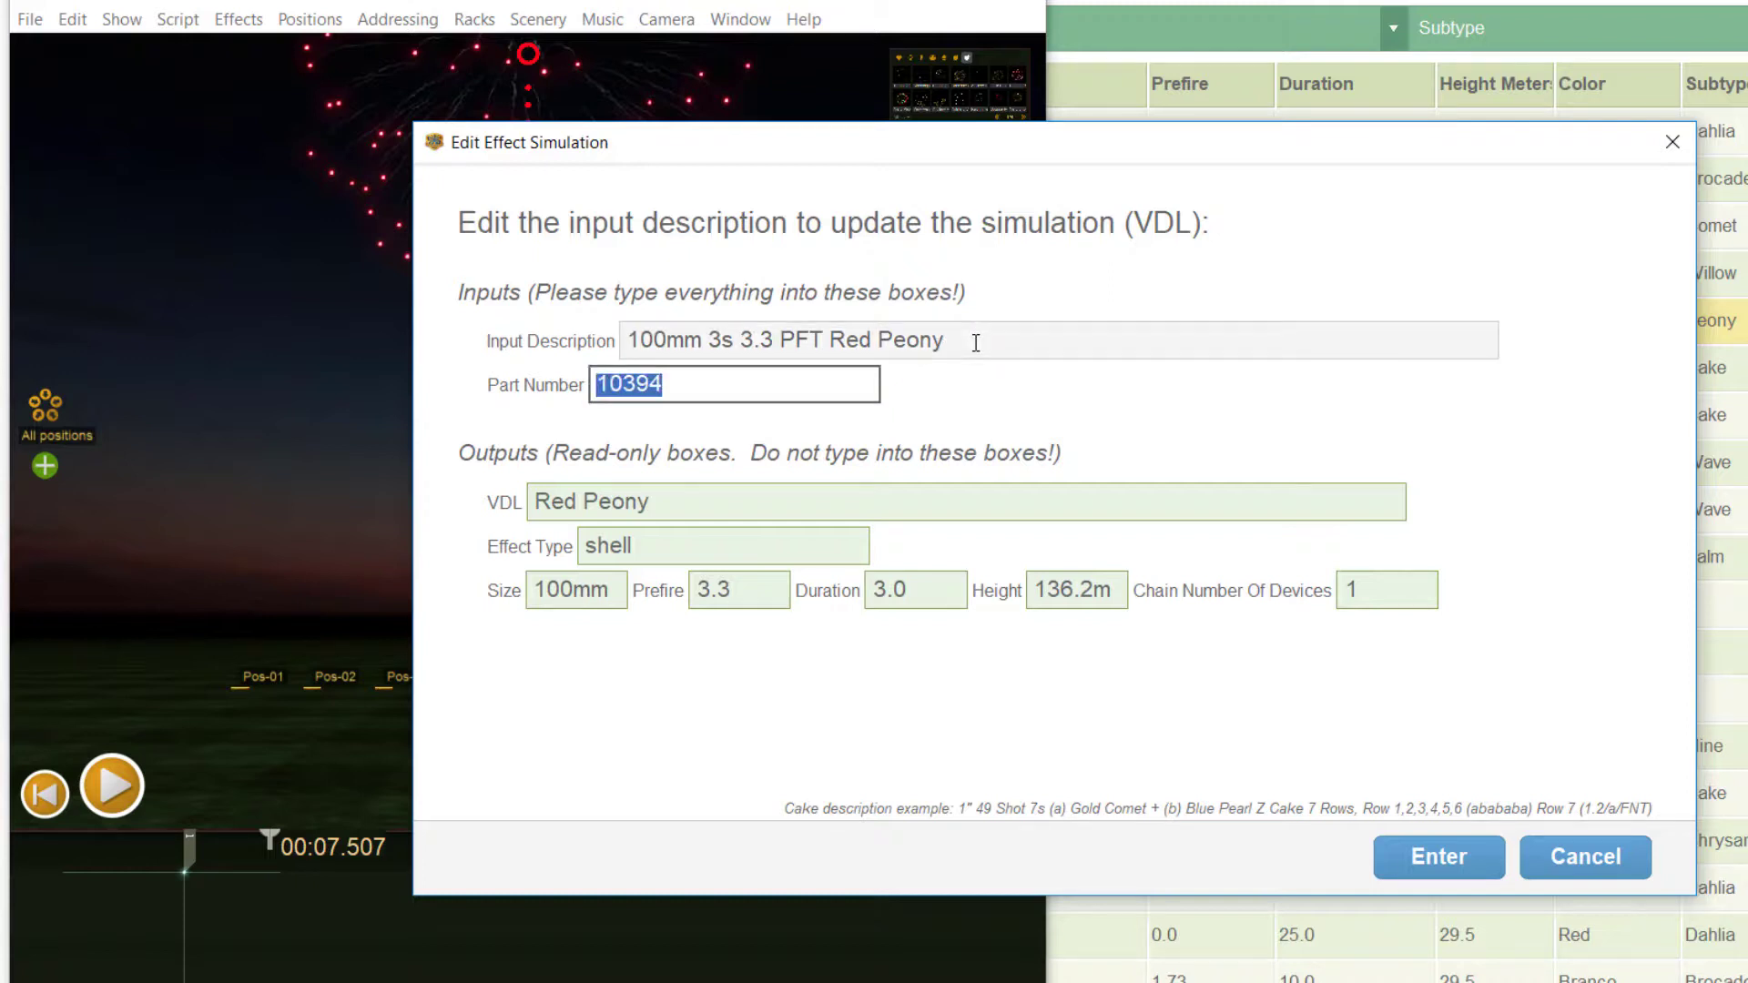
pyautogui.click(703, 341)
pyautogui.press('BackSpace')
pyautogui.press('BackSpace')
pyautogui.press('BackSpace')
pyautogui.press('BackSpace')
pyautogui.press('BackSpace')
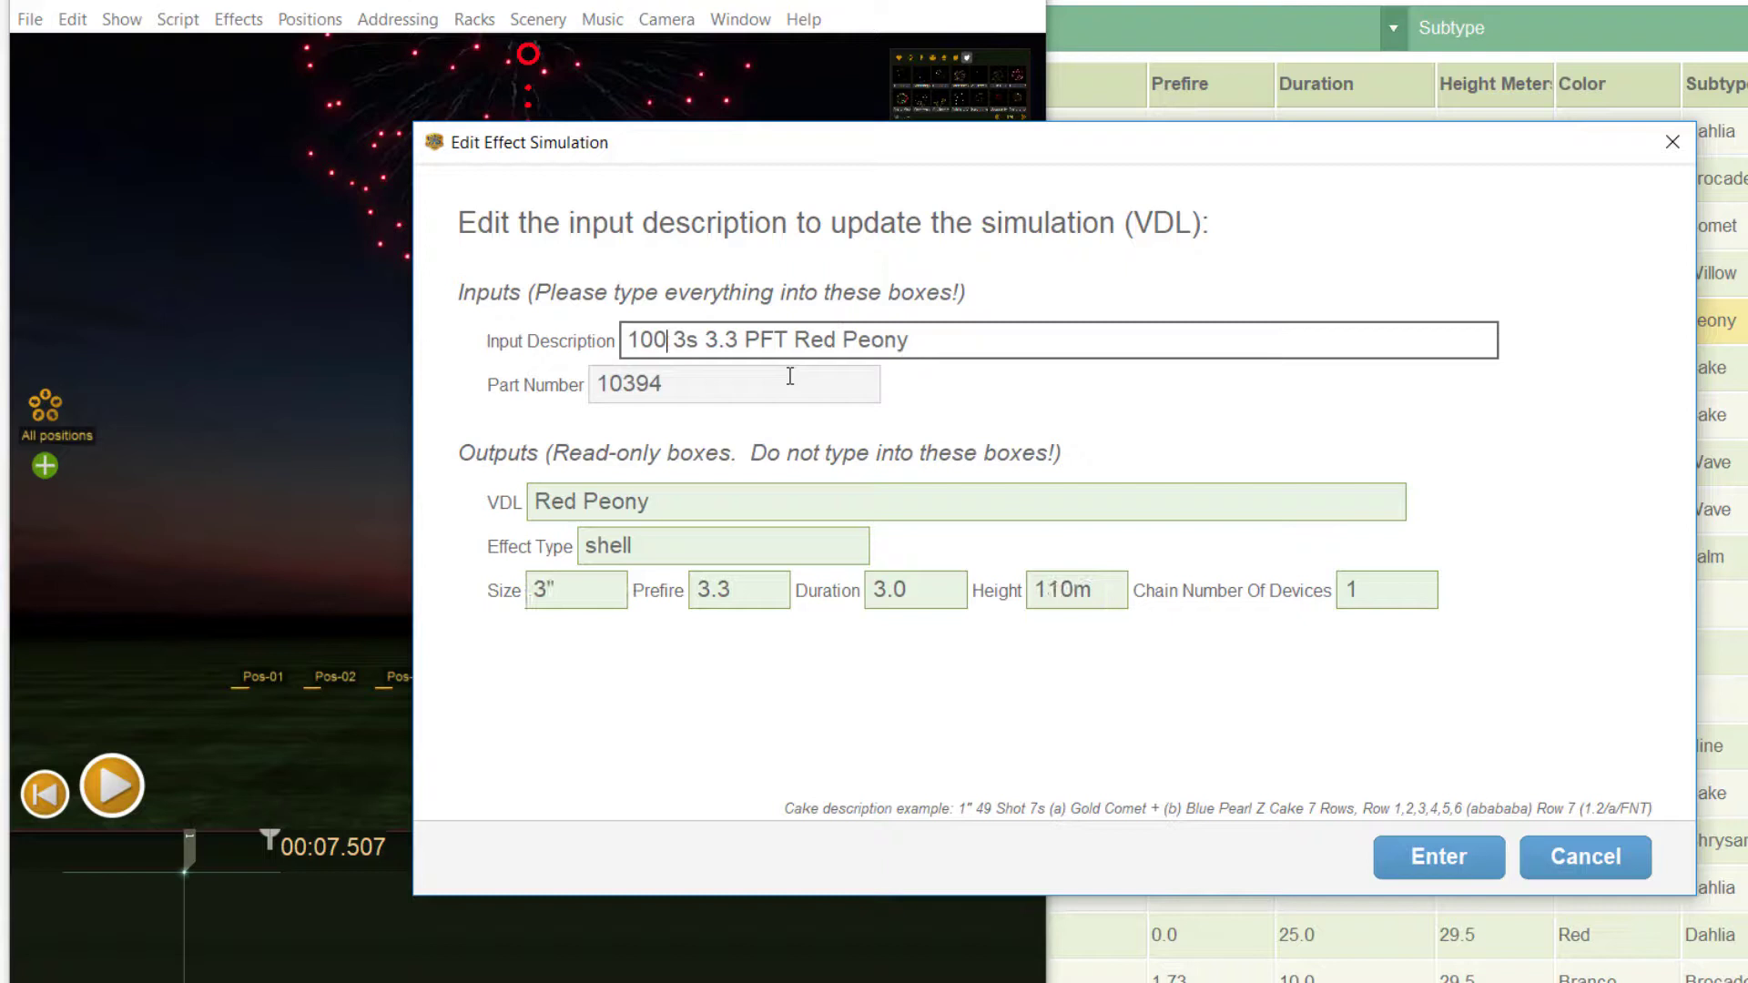
pyautogui.write('4"')
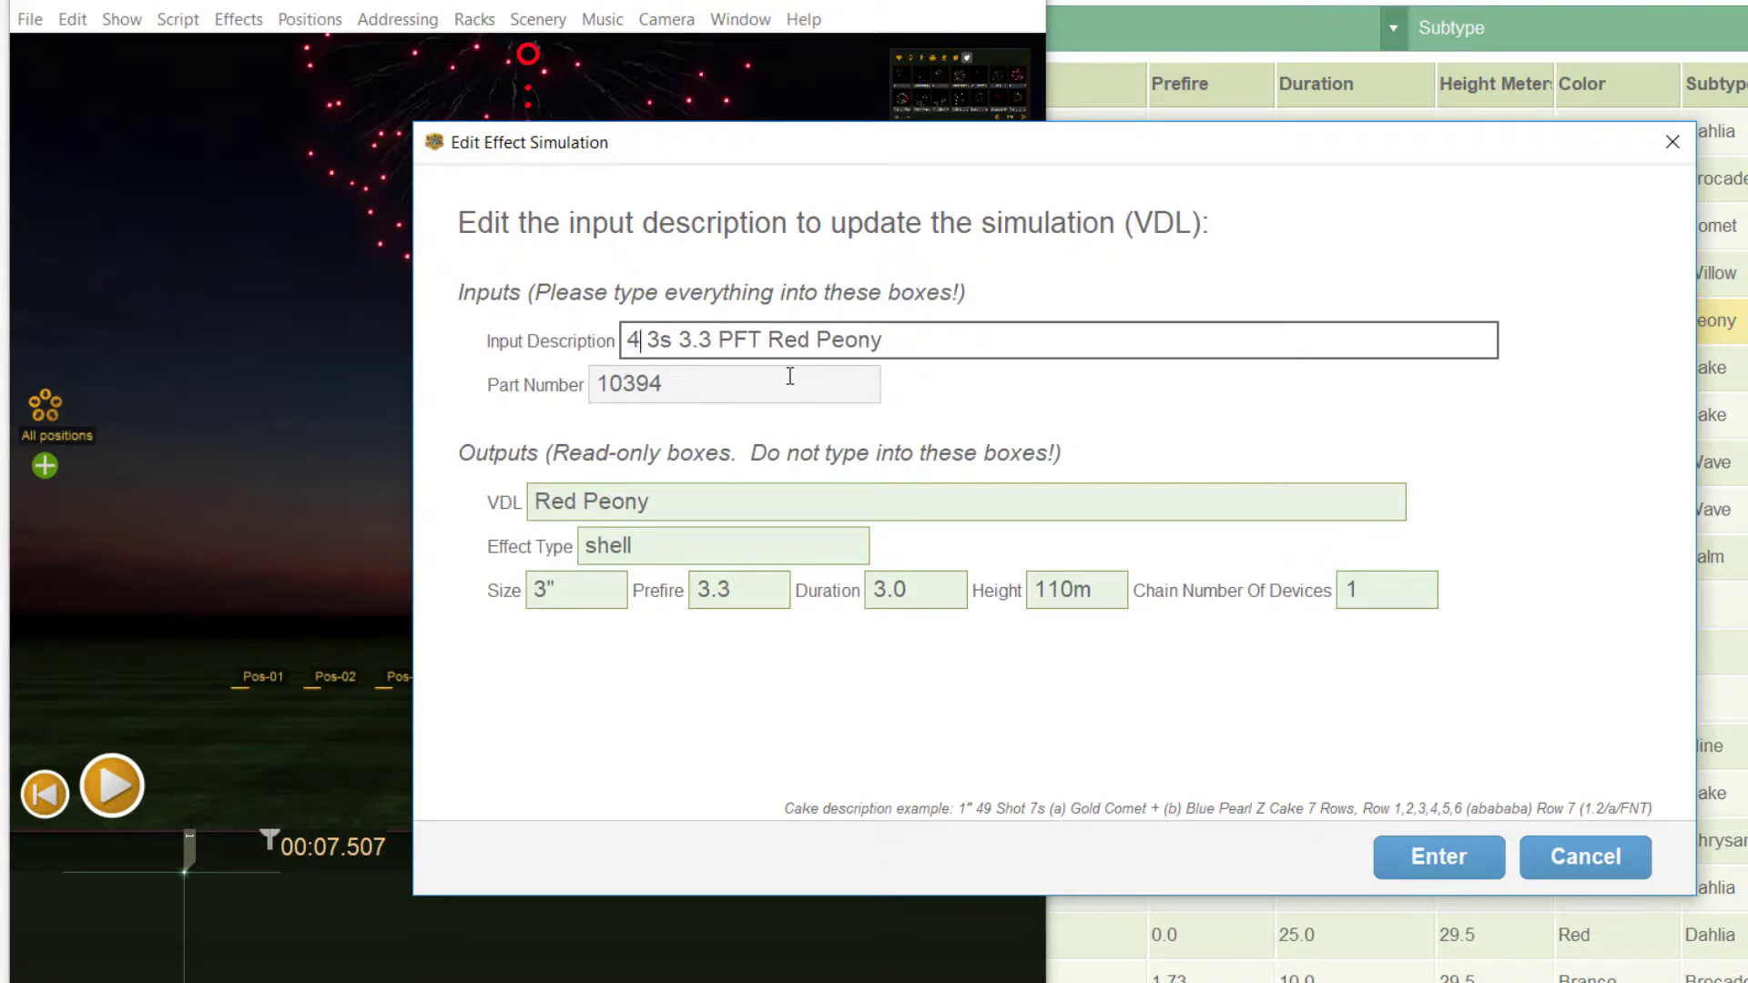
# Replace 'Peony' with 'Palm w/ silver tail' at the end of the description
pyautogui.click(959, 339)
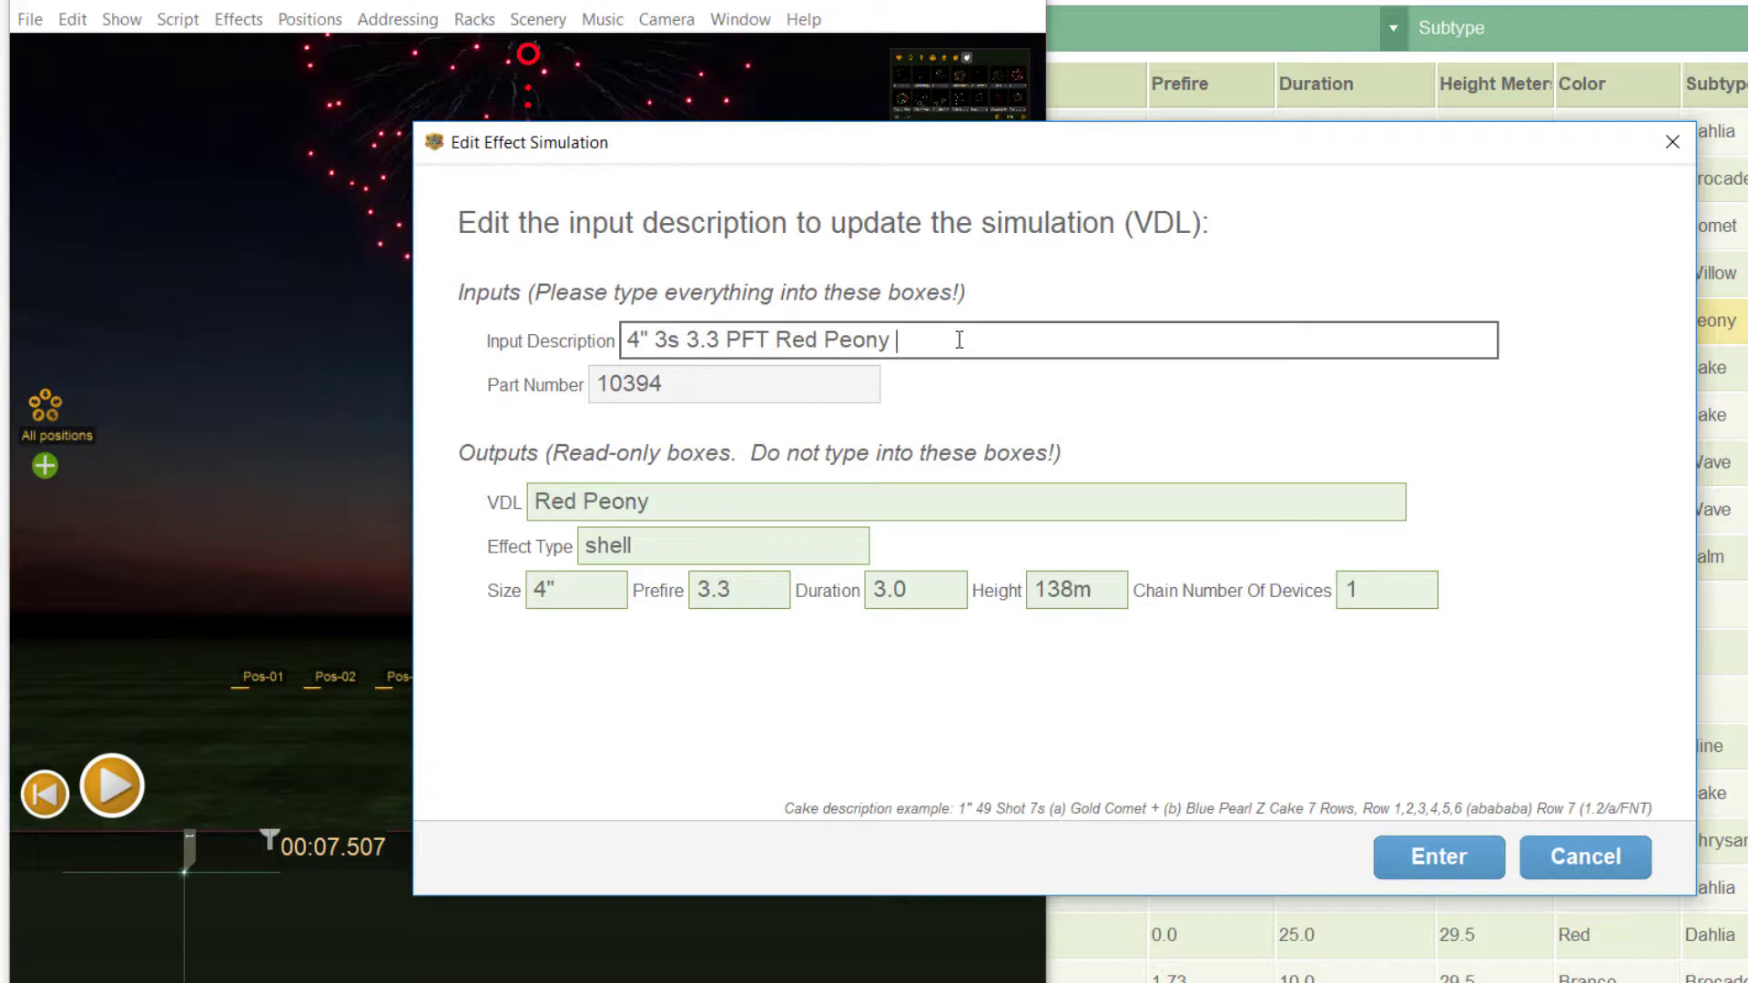
pyautogui.press('BackSpace')
pyautogui.press('BackSpace')
pyautogui.press('BackSpace')
pyautogui.press('BackSpace')
pyautogui.press('BackSpace')
pyautogui.write('alm w')
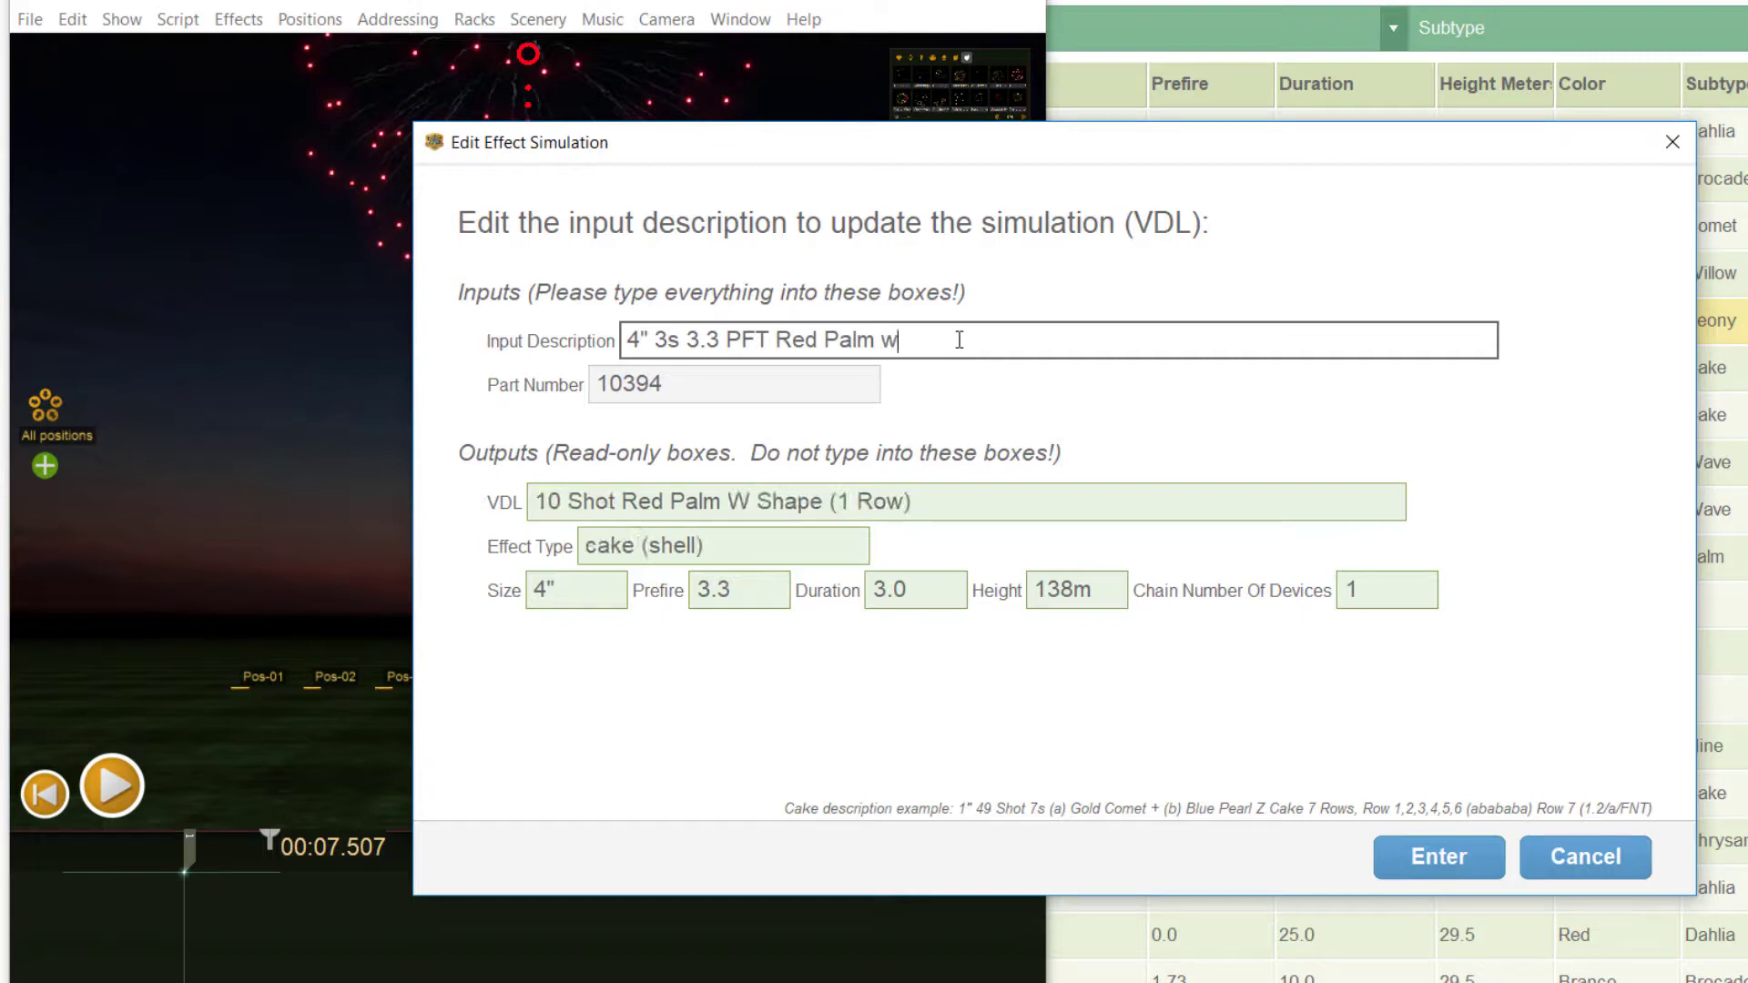
pyautogui.write('/')
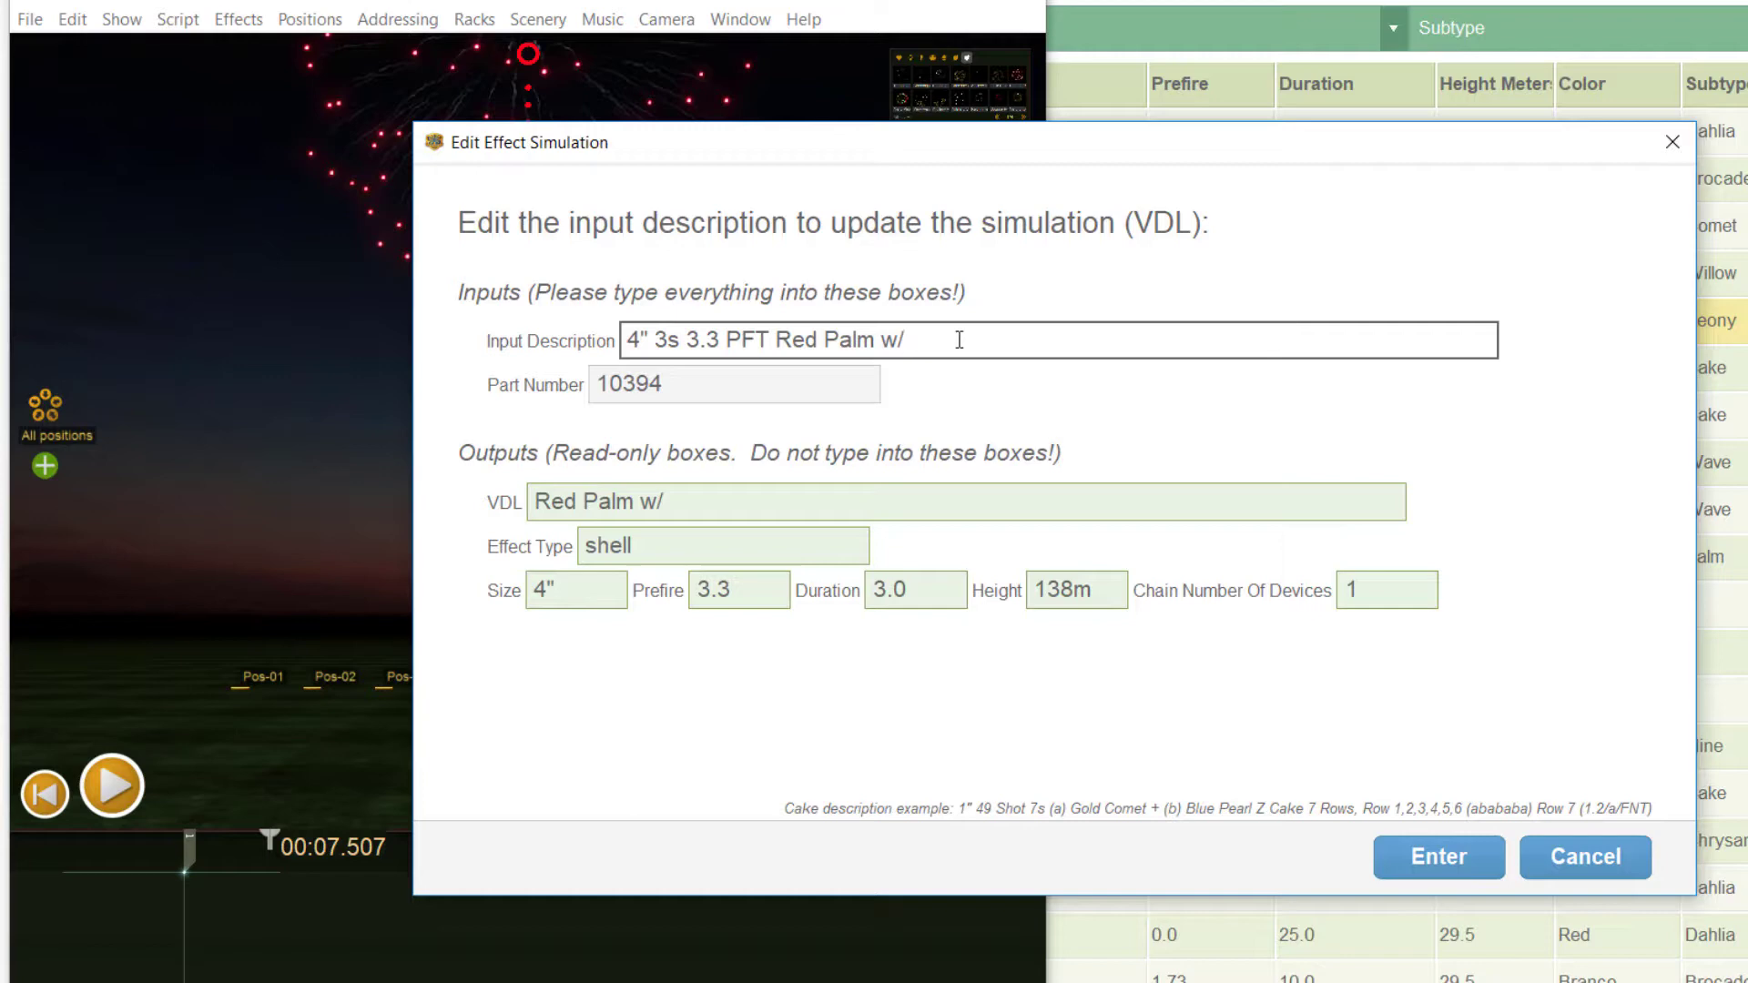
pyautogui.write(' silev tail')
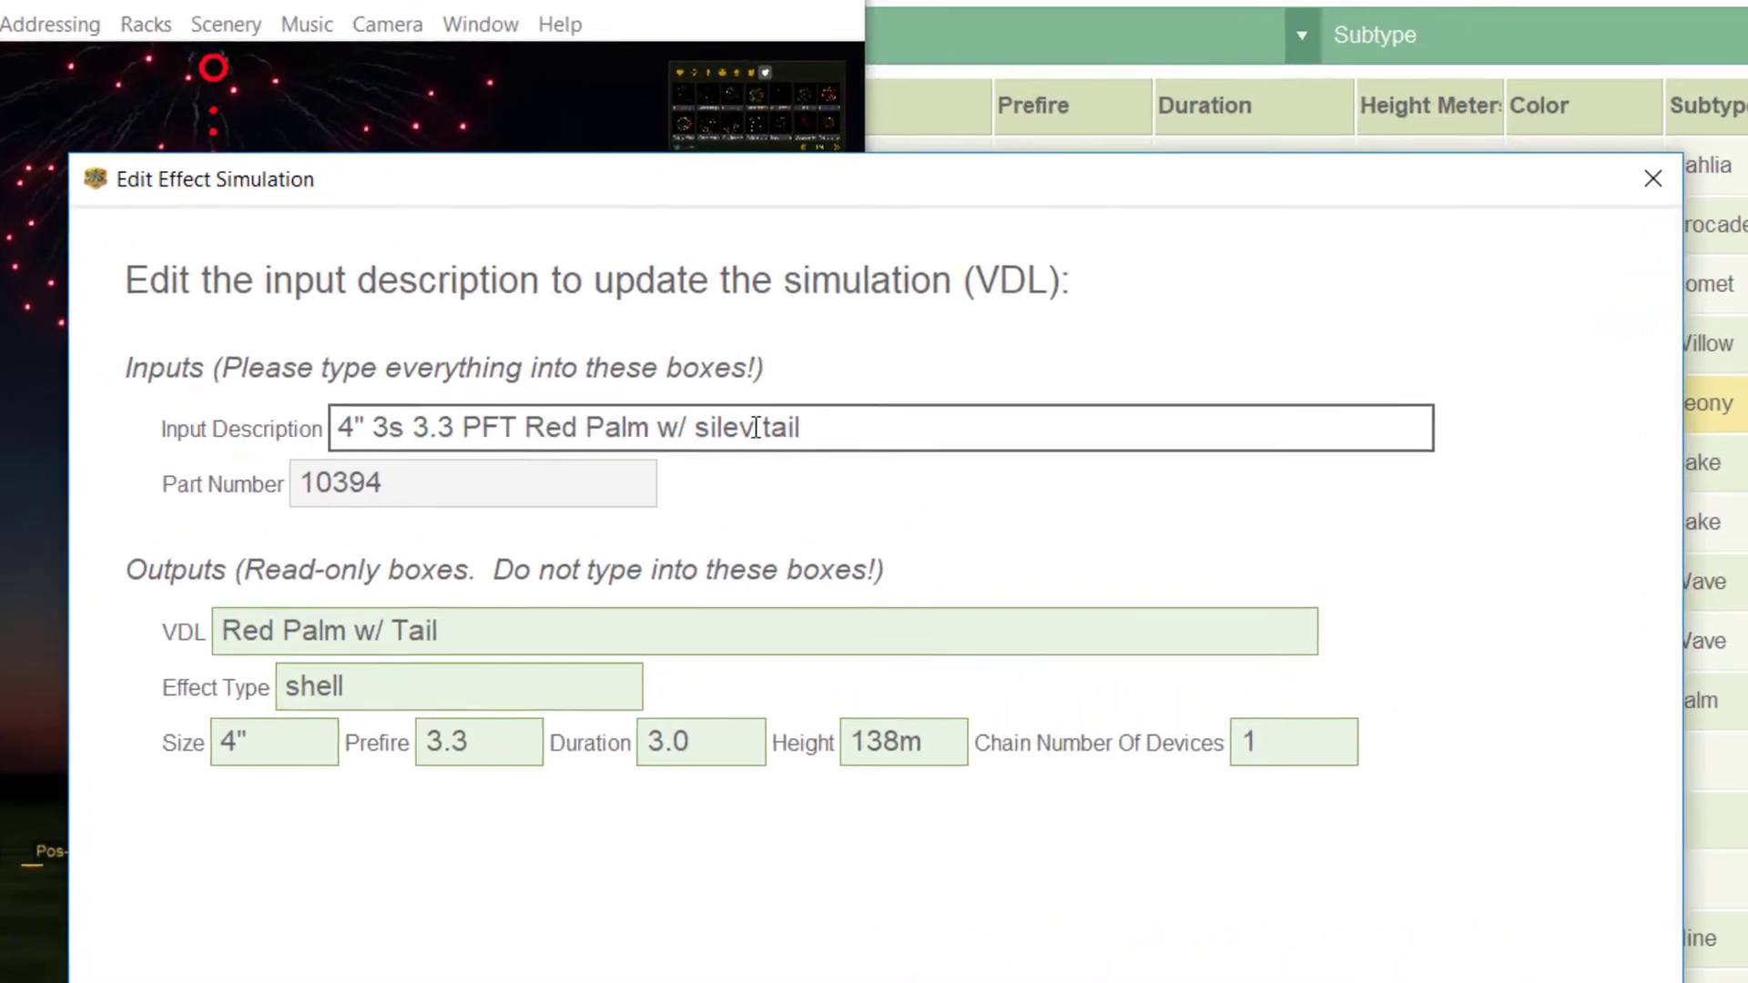
pyautogui.press('BackSpace')
pyautogui.press('BackSpace')
pyautogui.press('BackSpace')
pyautogui.press('BackSpace')
pyautogui.press('BackSpace')
pyautogui.press('BackSpace')
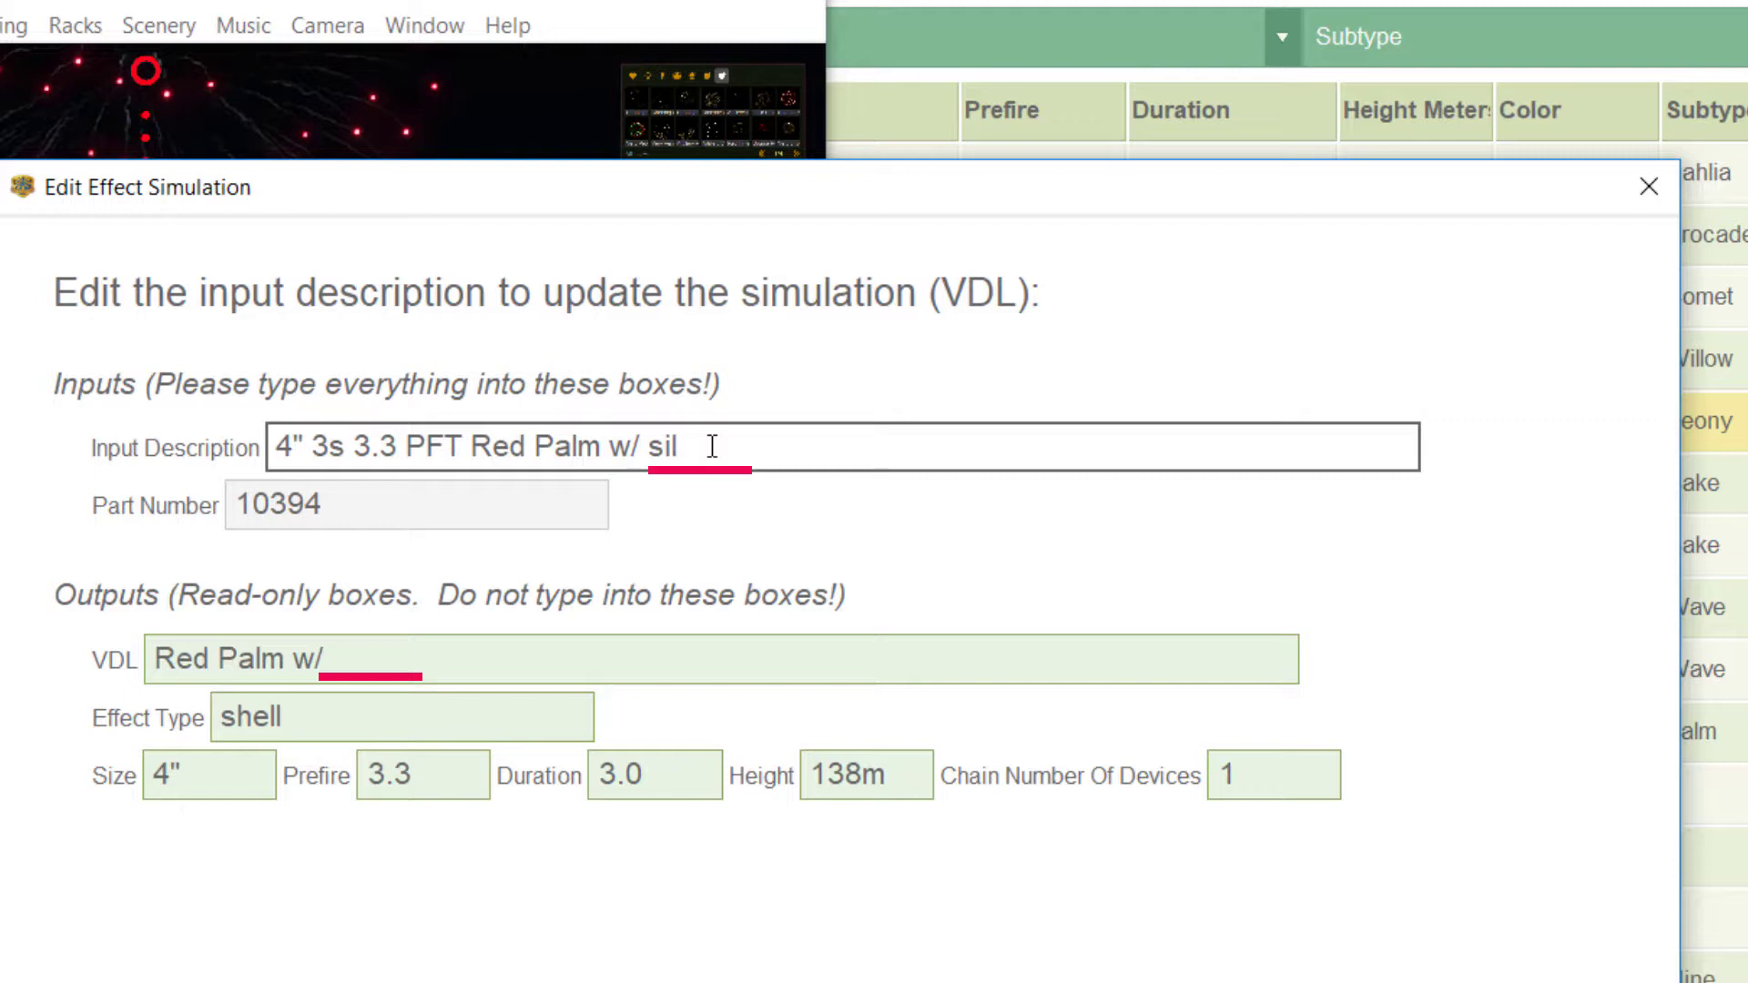
pyautogui.write('er')
pyautogui.press('BackSpace')
pyautogui.press('BackSpace')
pyautogui.write('ver ')
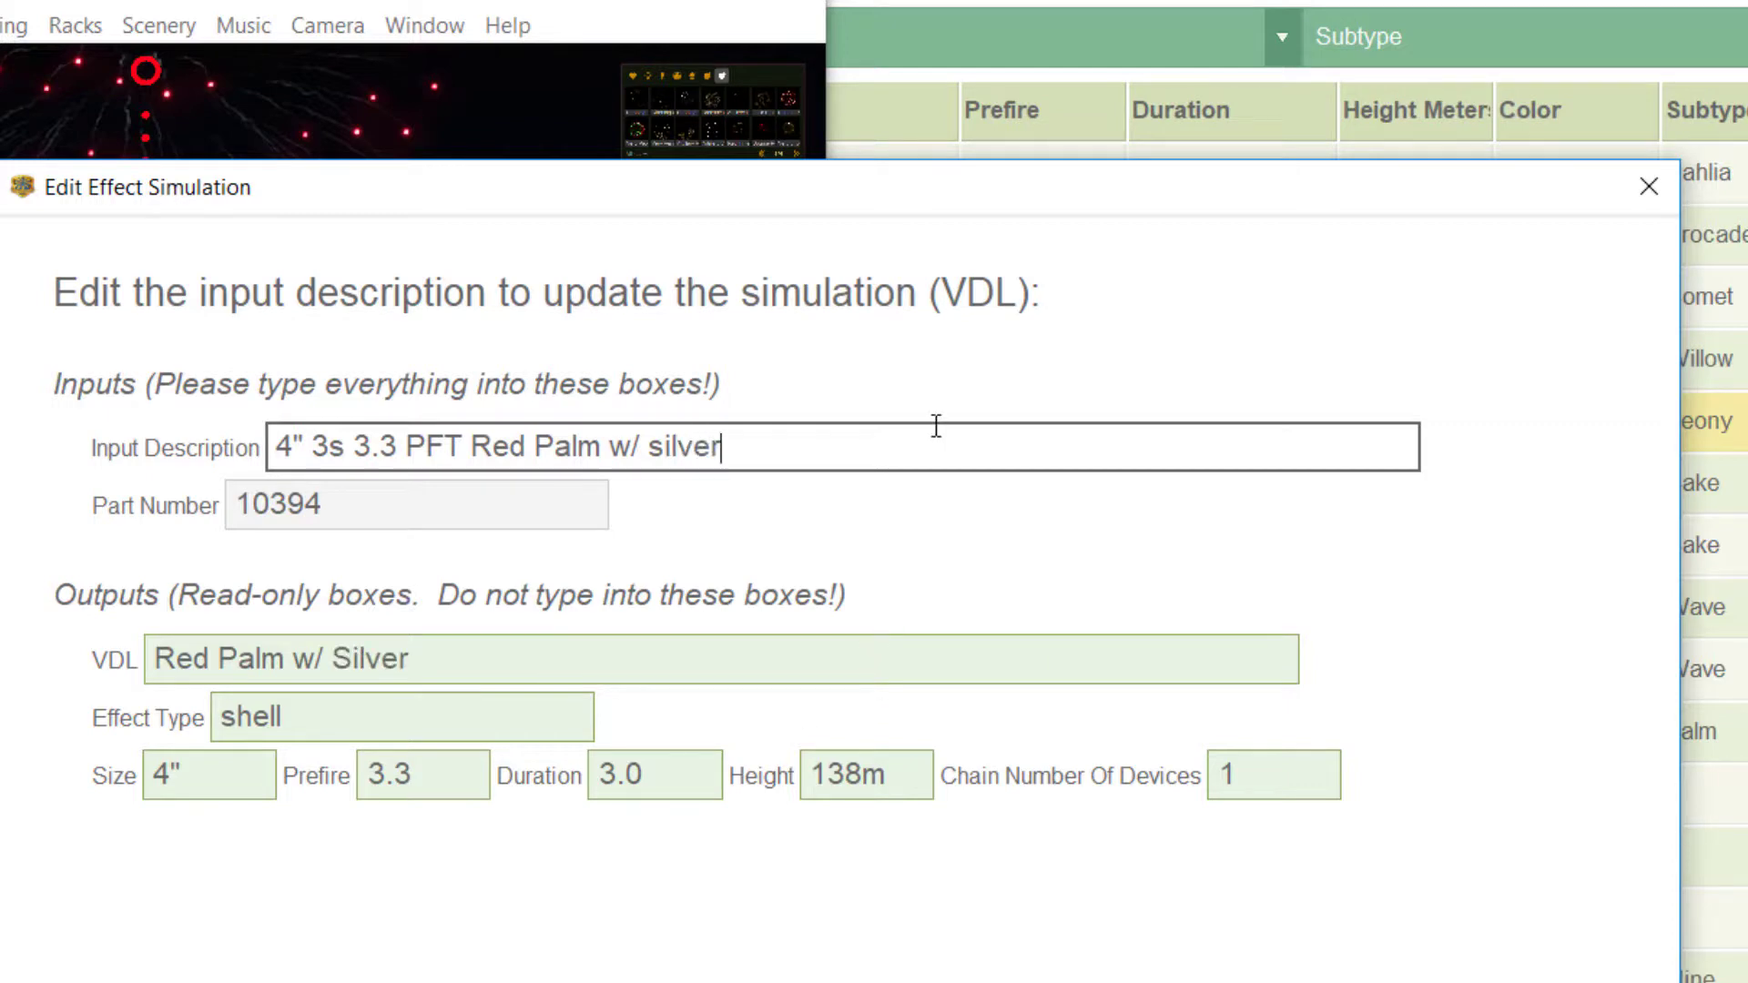
pyautogui.write('tail')
# Rewrite the description's words in German as 'Rot Palme w/ silber schweif'
pyautogui.click(518, 448)
pyautogui.press('Left')
pyautogui.press('Left')
pyautogui.press('Right')
pyautogui.write('ot')
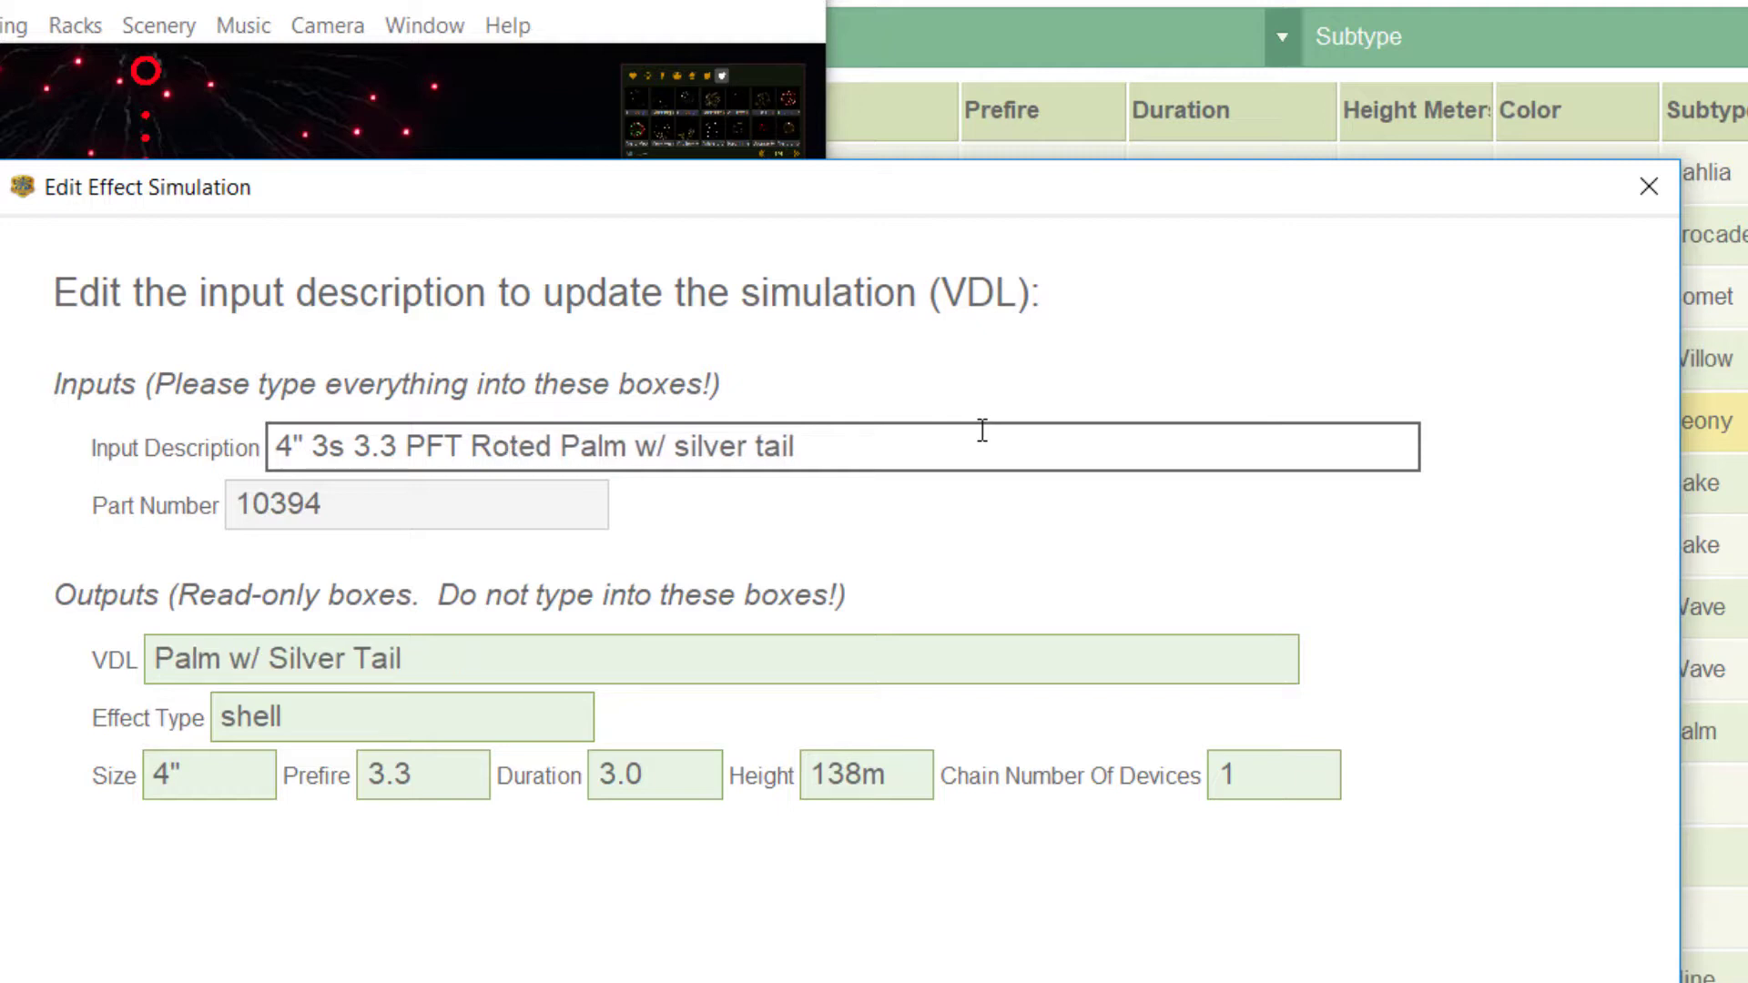
pyautogui.press('Delete')
pyautogui.press('Delete')
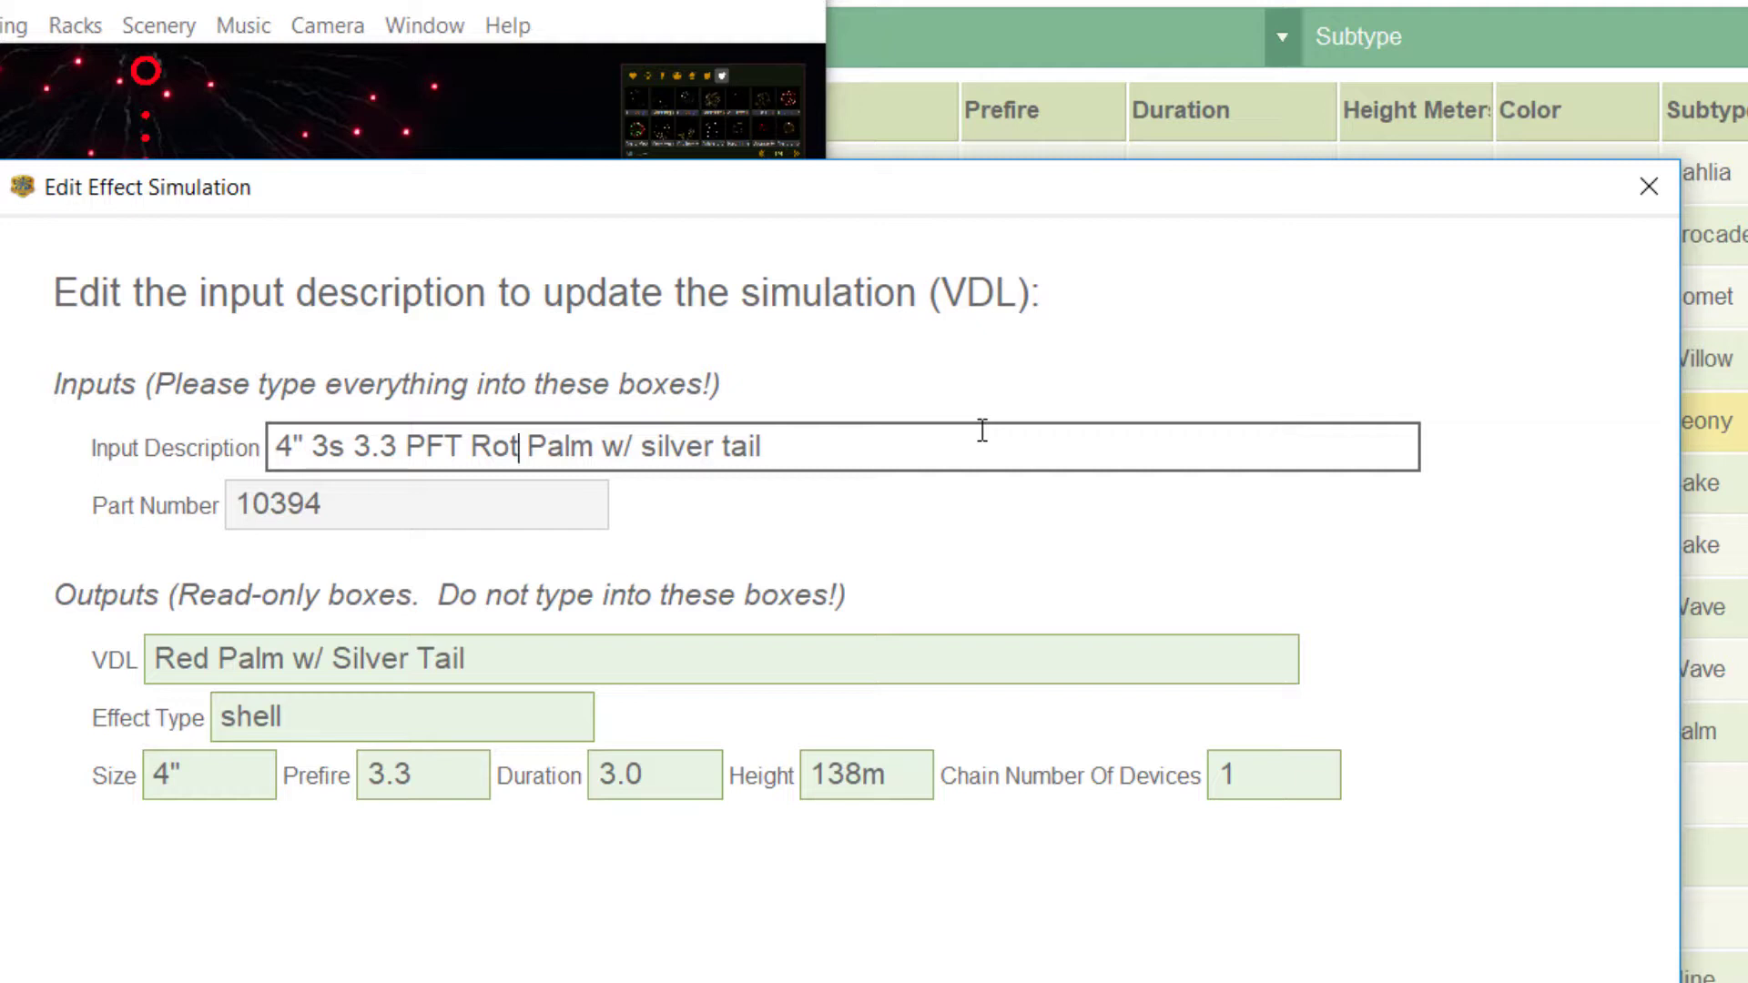
pyautogui.click(612, 444)
pyautogui.write('e')
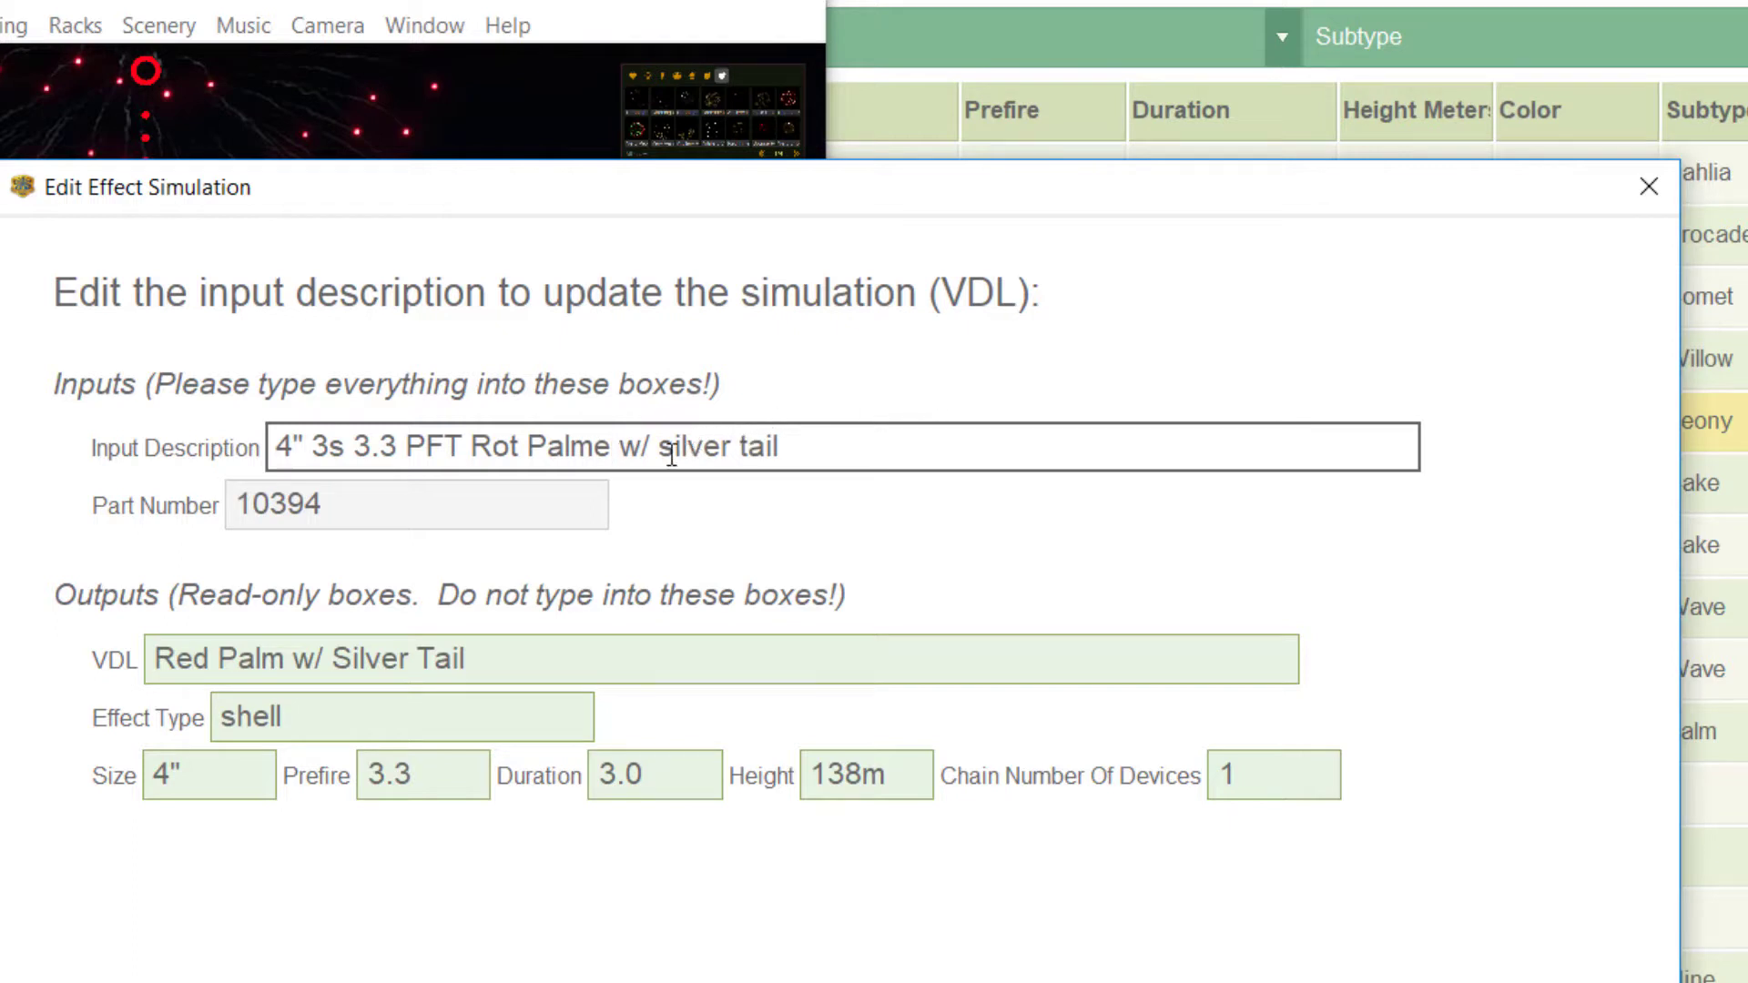
pyautogui.moveTo(661, 446); pyautogui.dragTo(1010, 440)
pyautogui.write('sil')
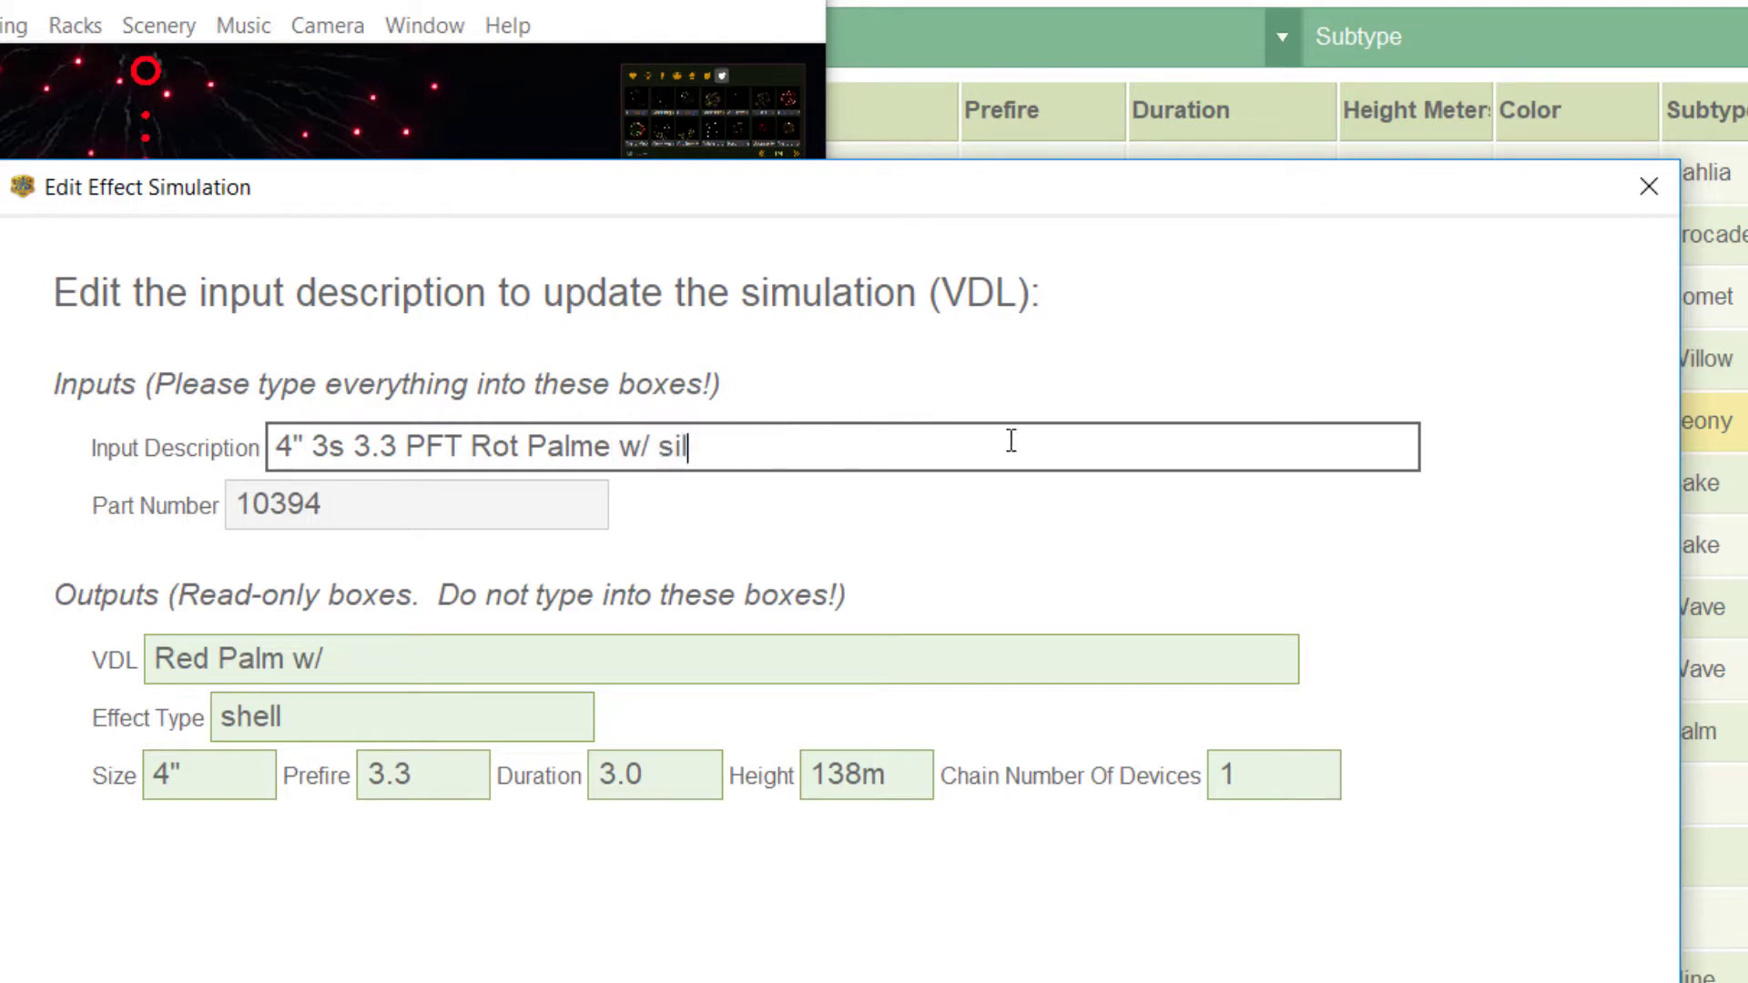
pyautogui.write('ber schw')
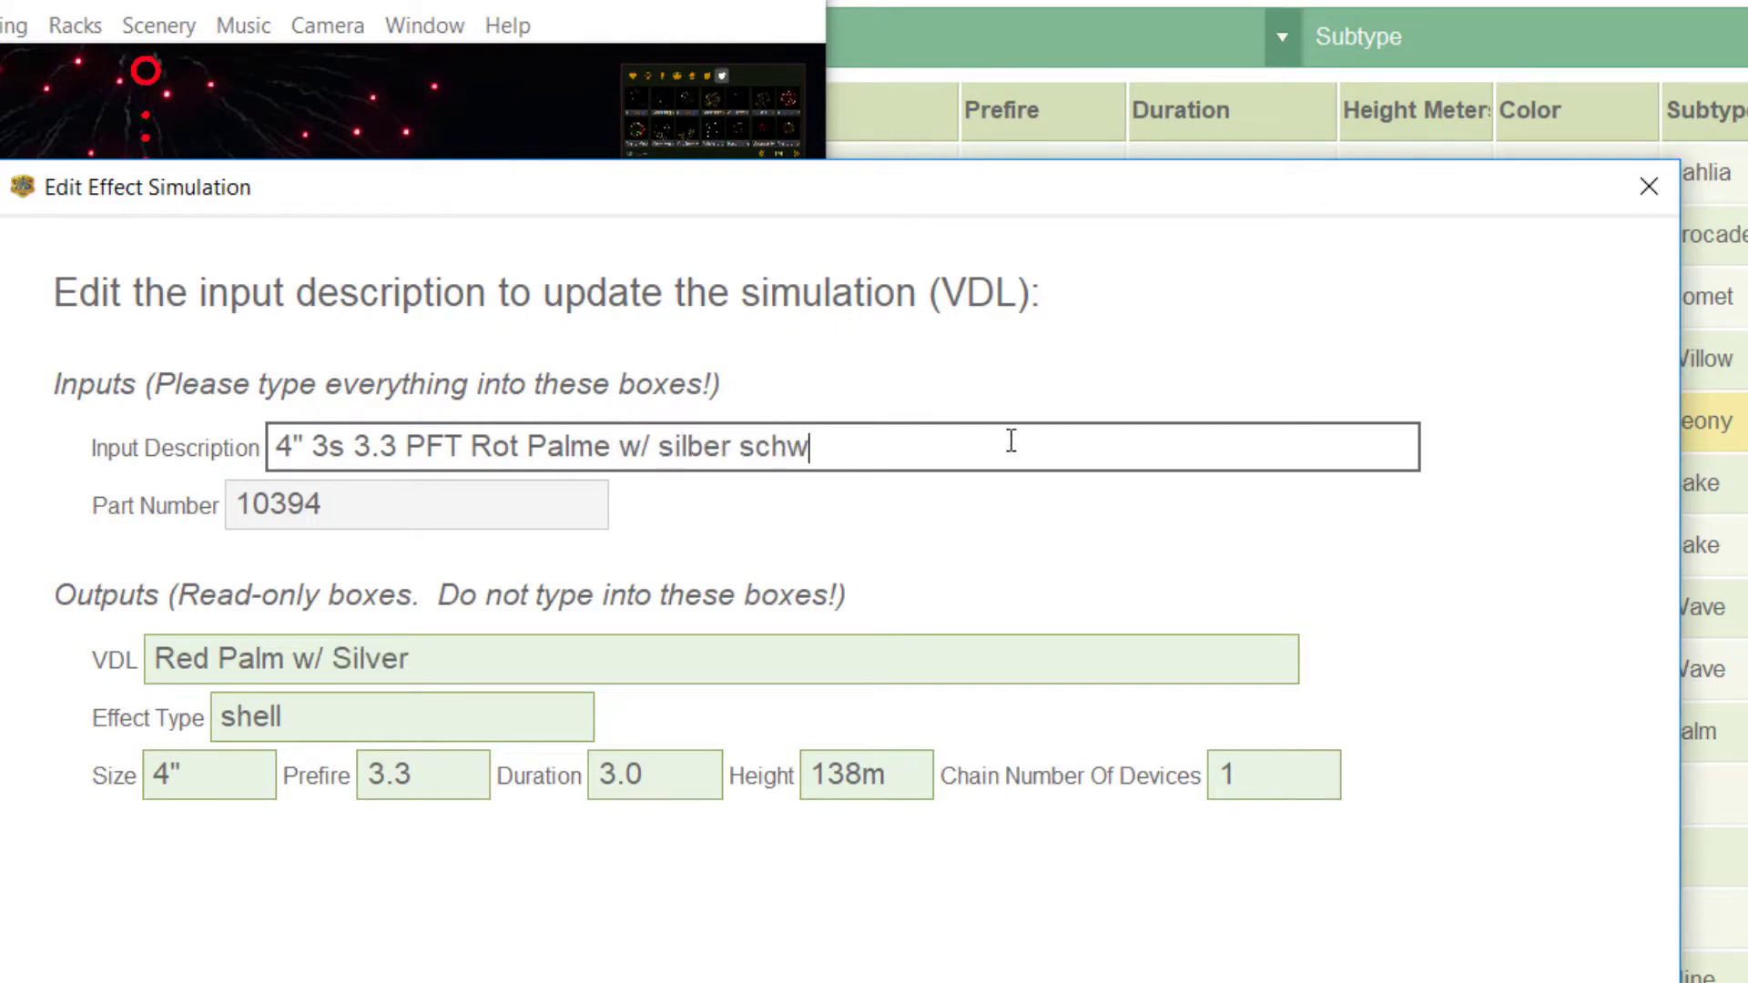
pyautogui.write('eif')
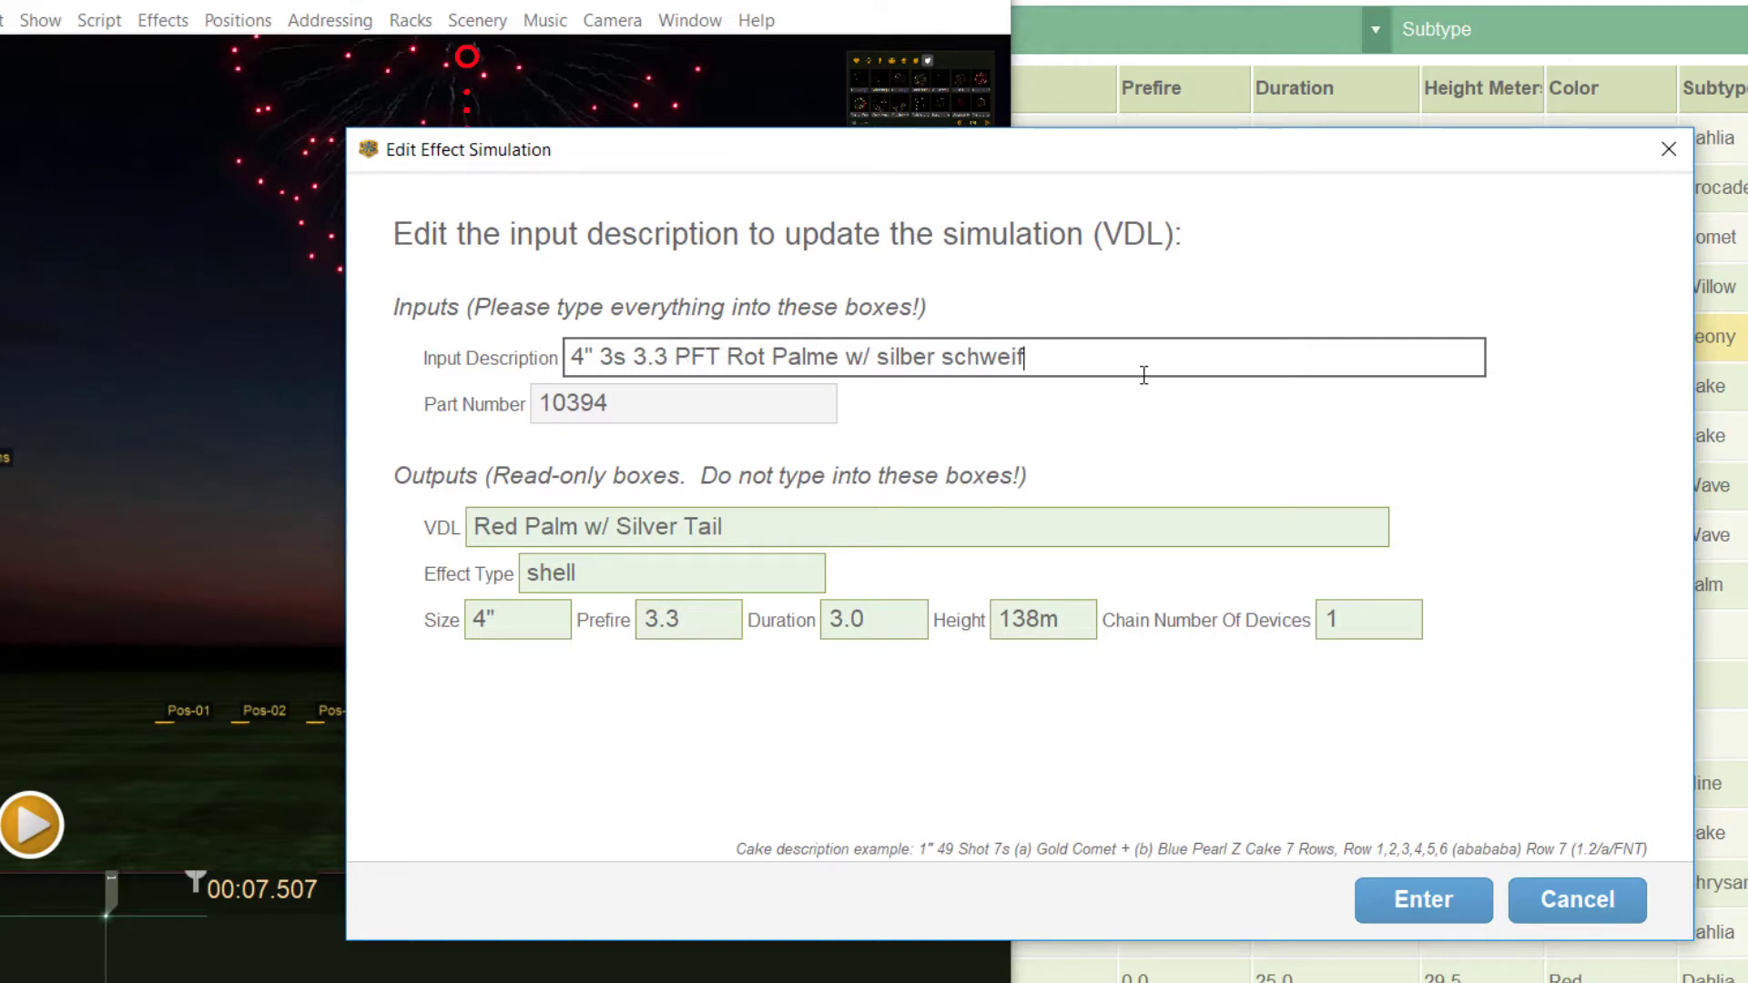
# Confirm the new simulation and update effect 10394 in the open show
pyautogui.click(1412, 900)
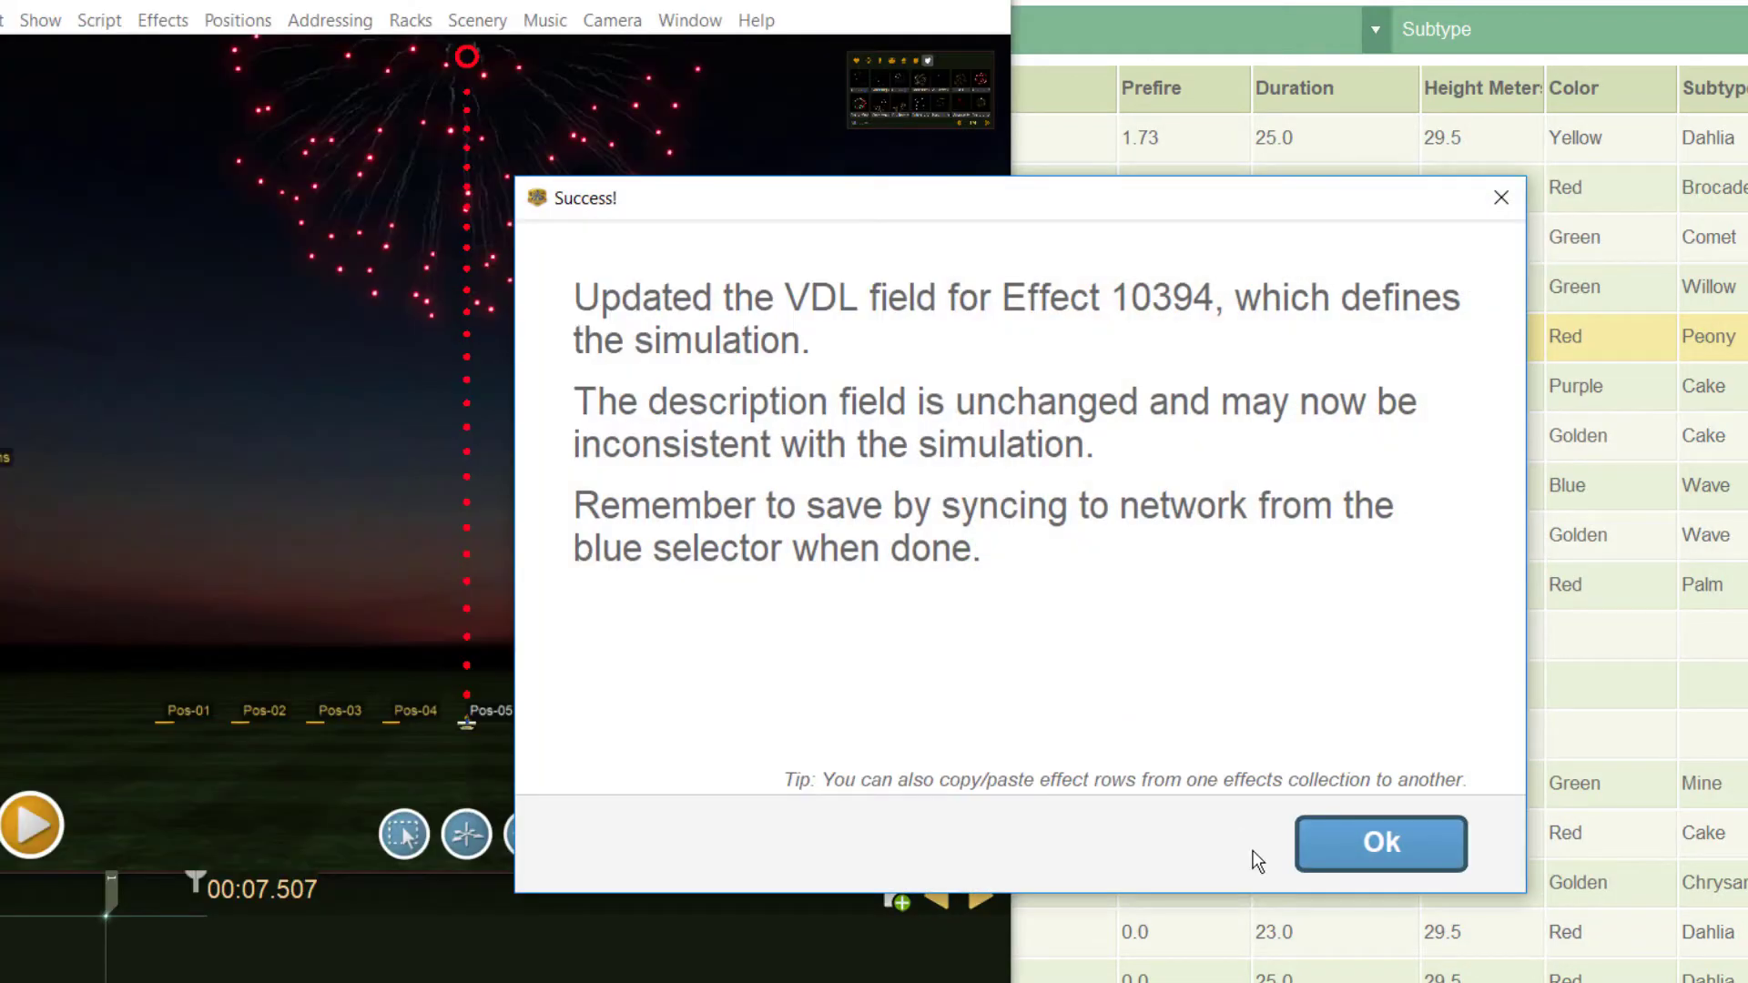
pyautogui.click(1370, 847)
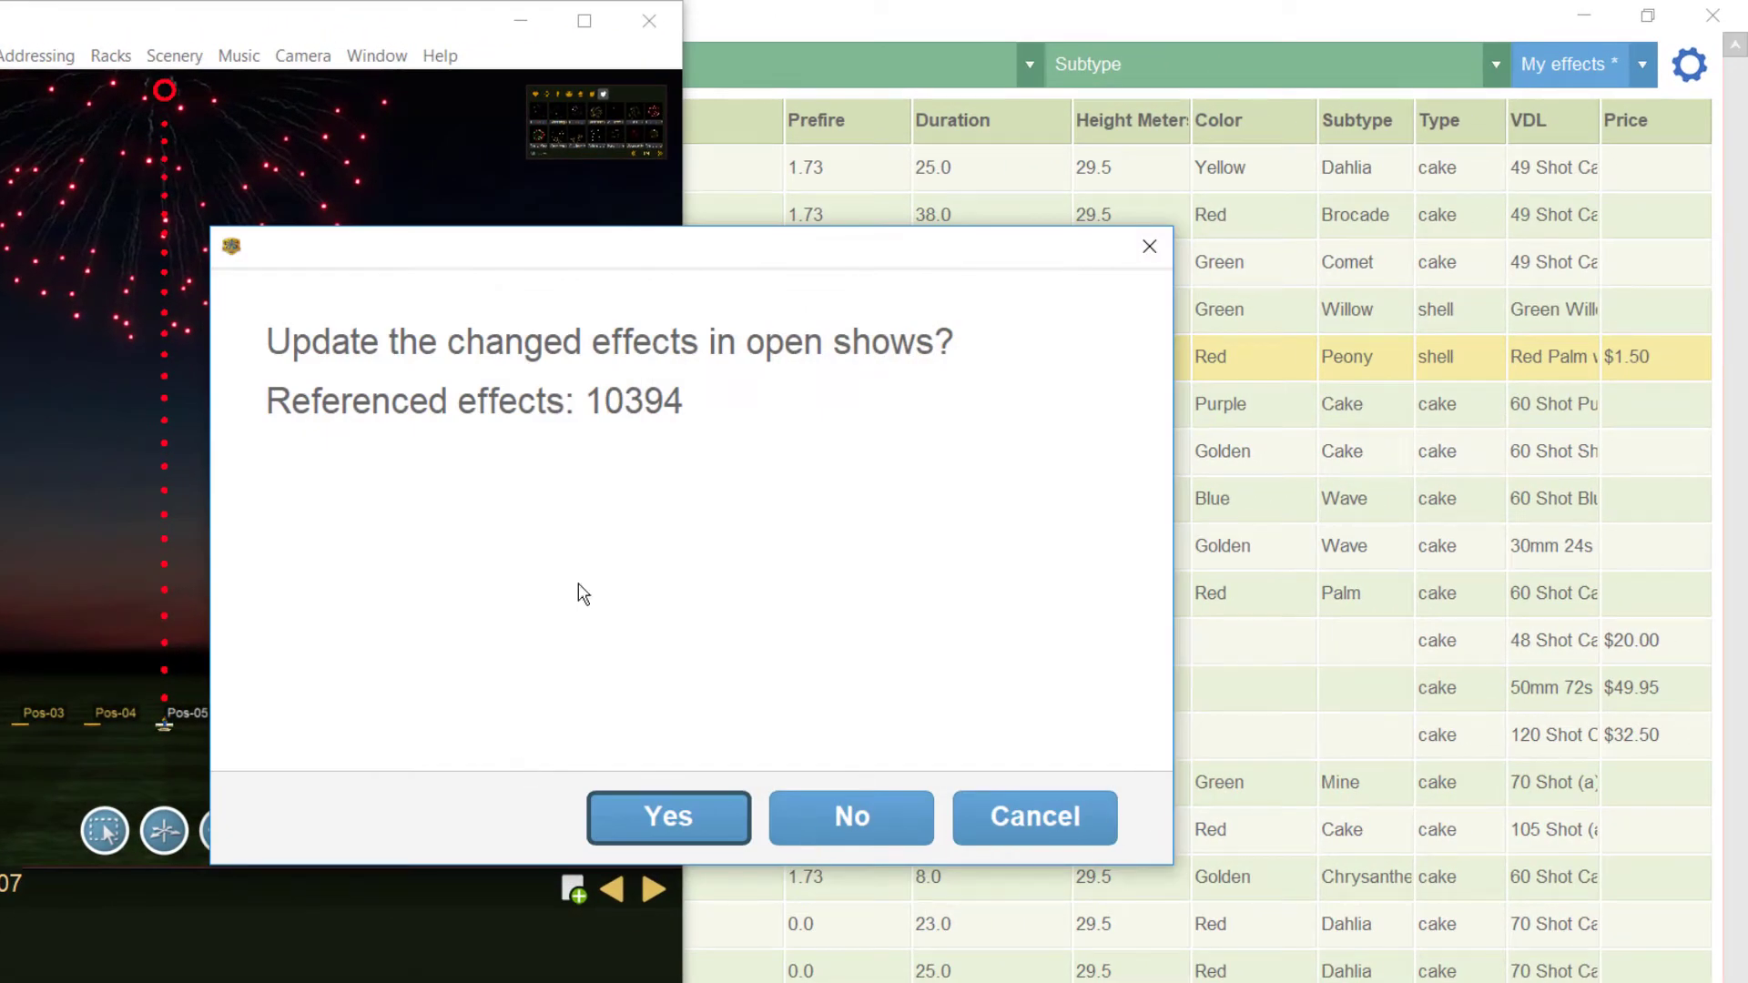
pyautogui.click(665, 818)
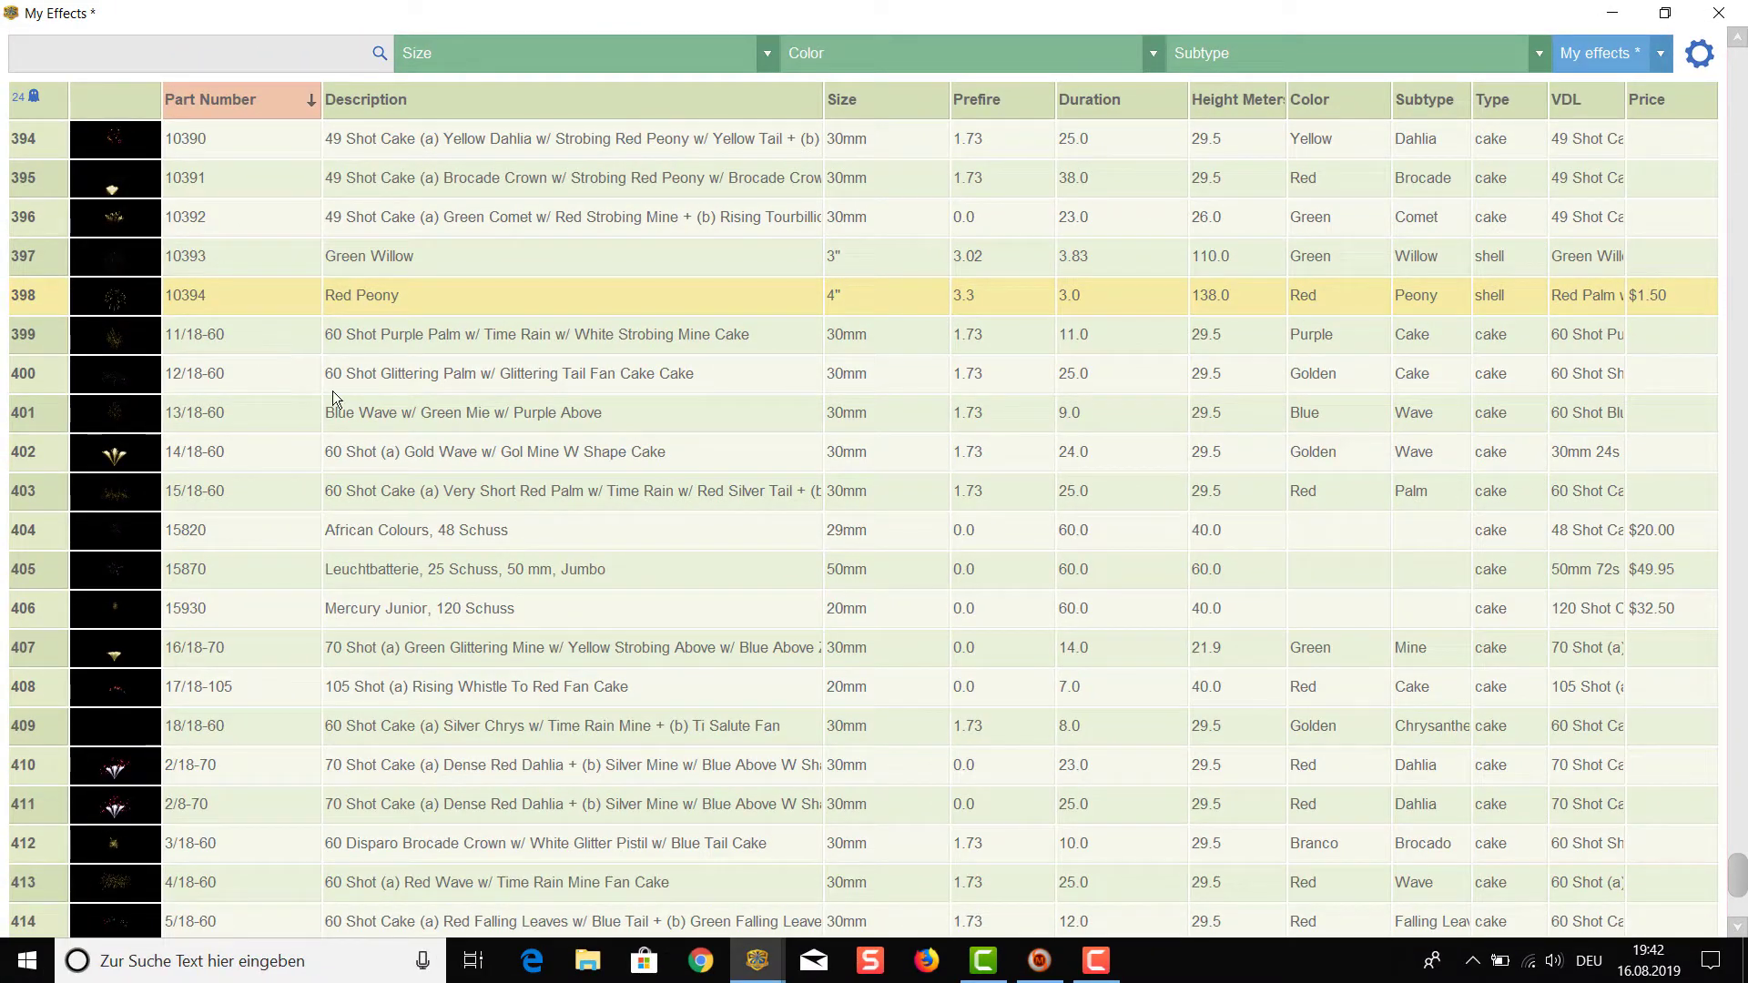
# Restore the show view and replay the show from about two seconds to watch the shell
pyautogui.click(1663, 12)
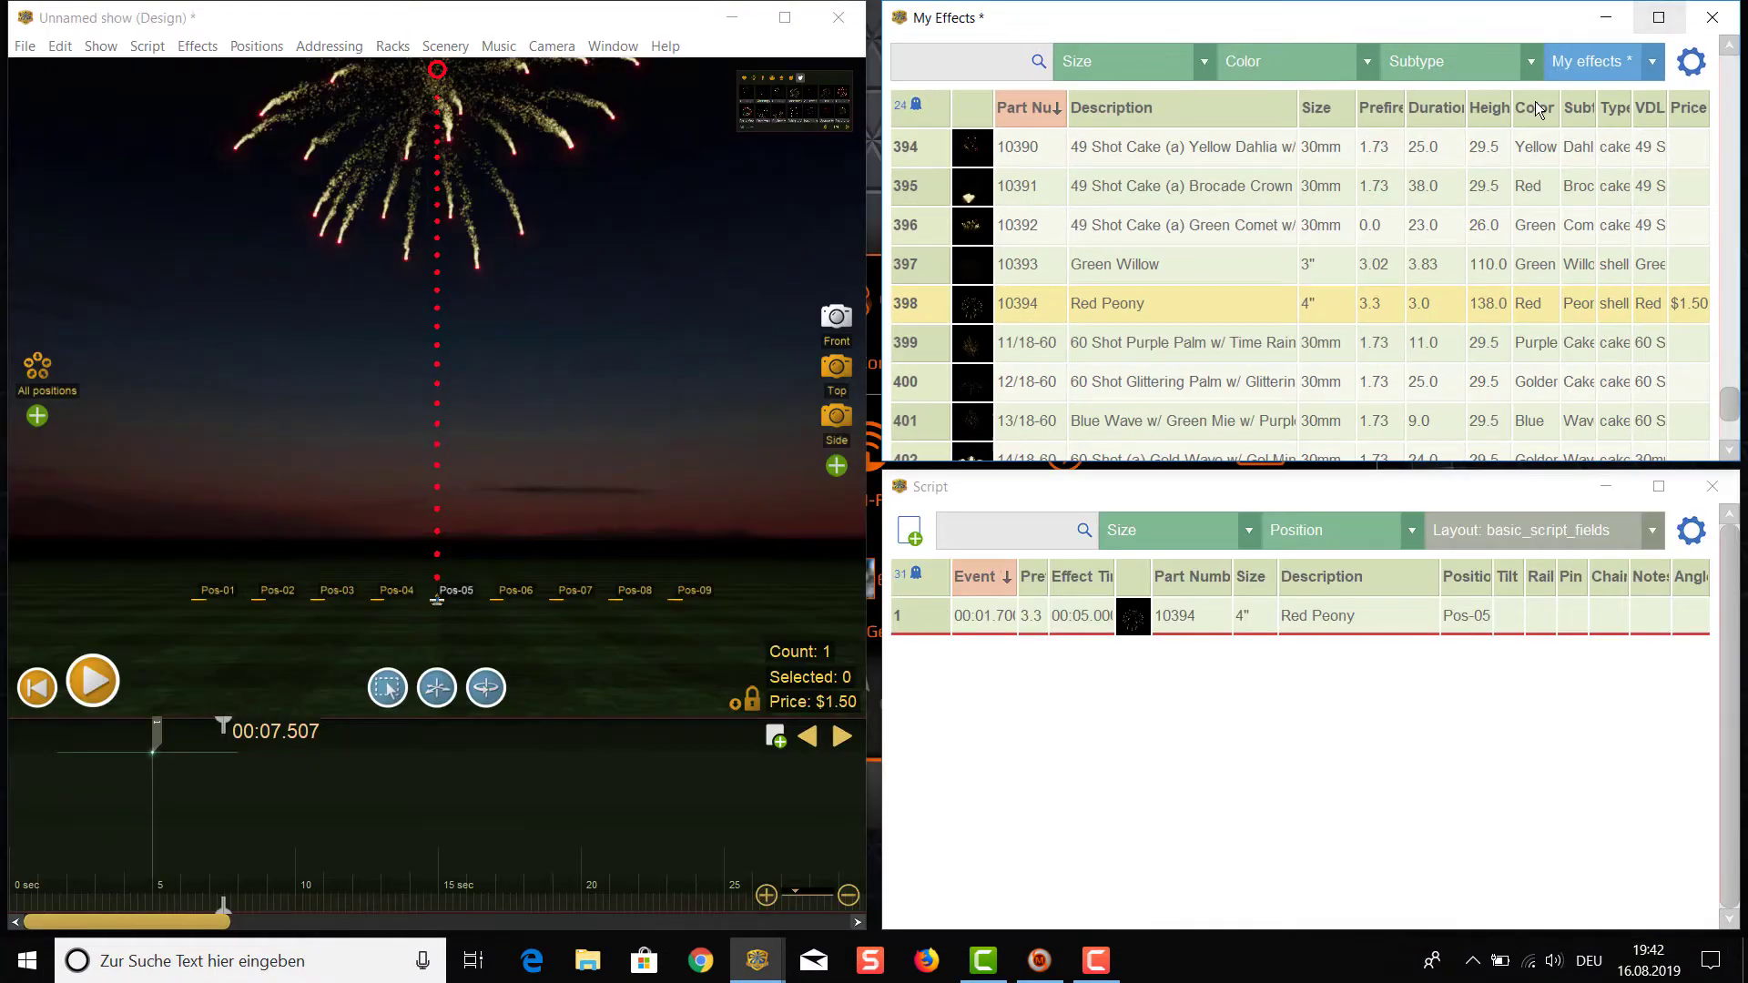
pyautogui.click(146, 728)
pyautogui.press('space')
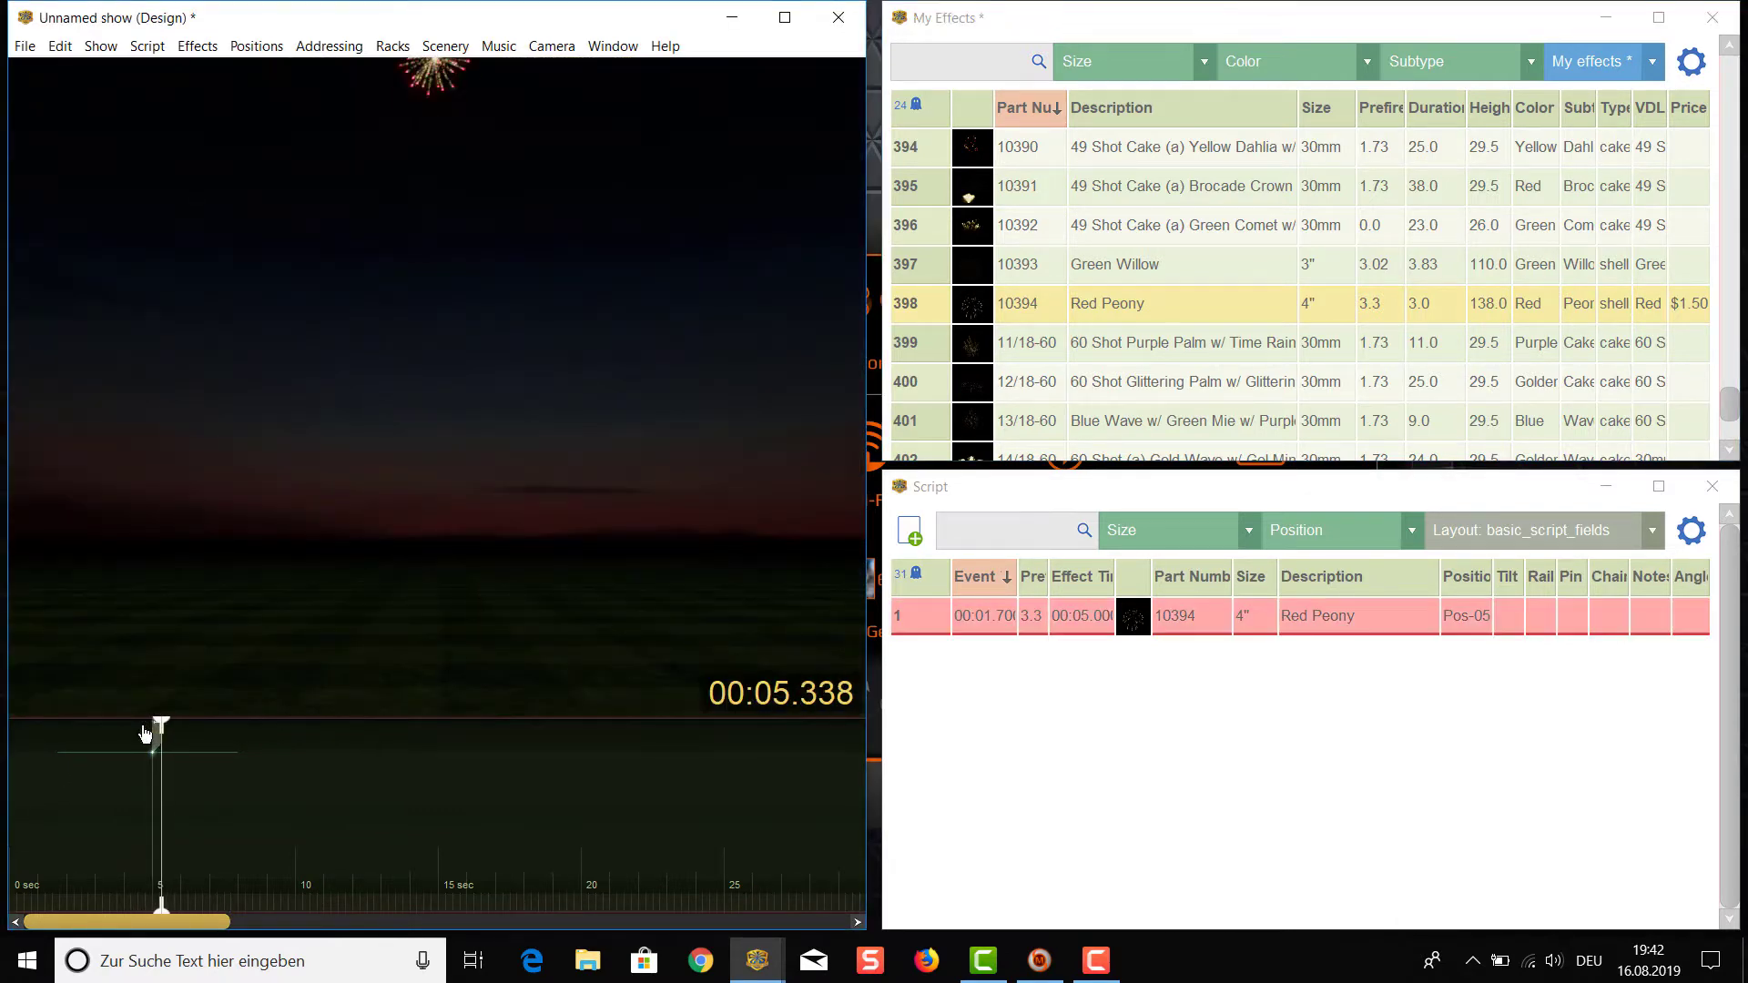
pyautogui.click(79, 730)
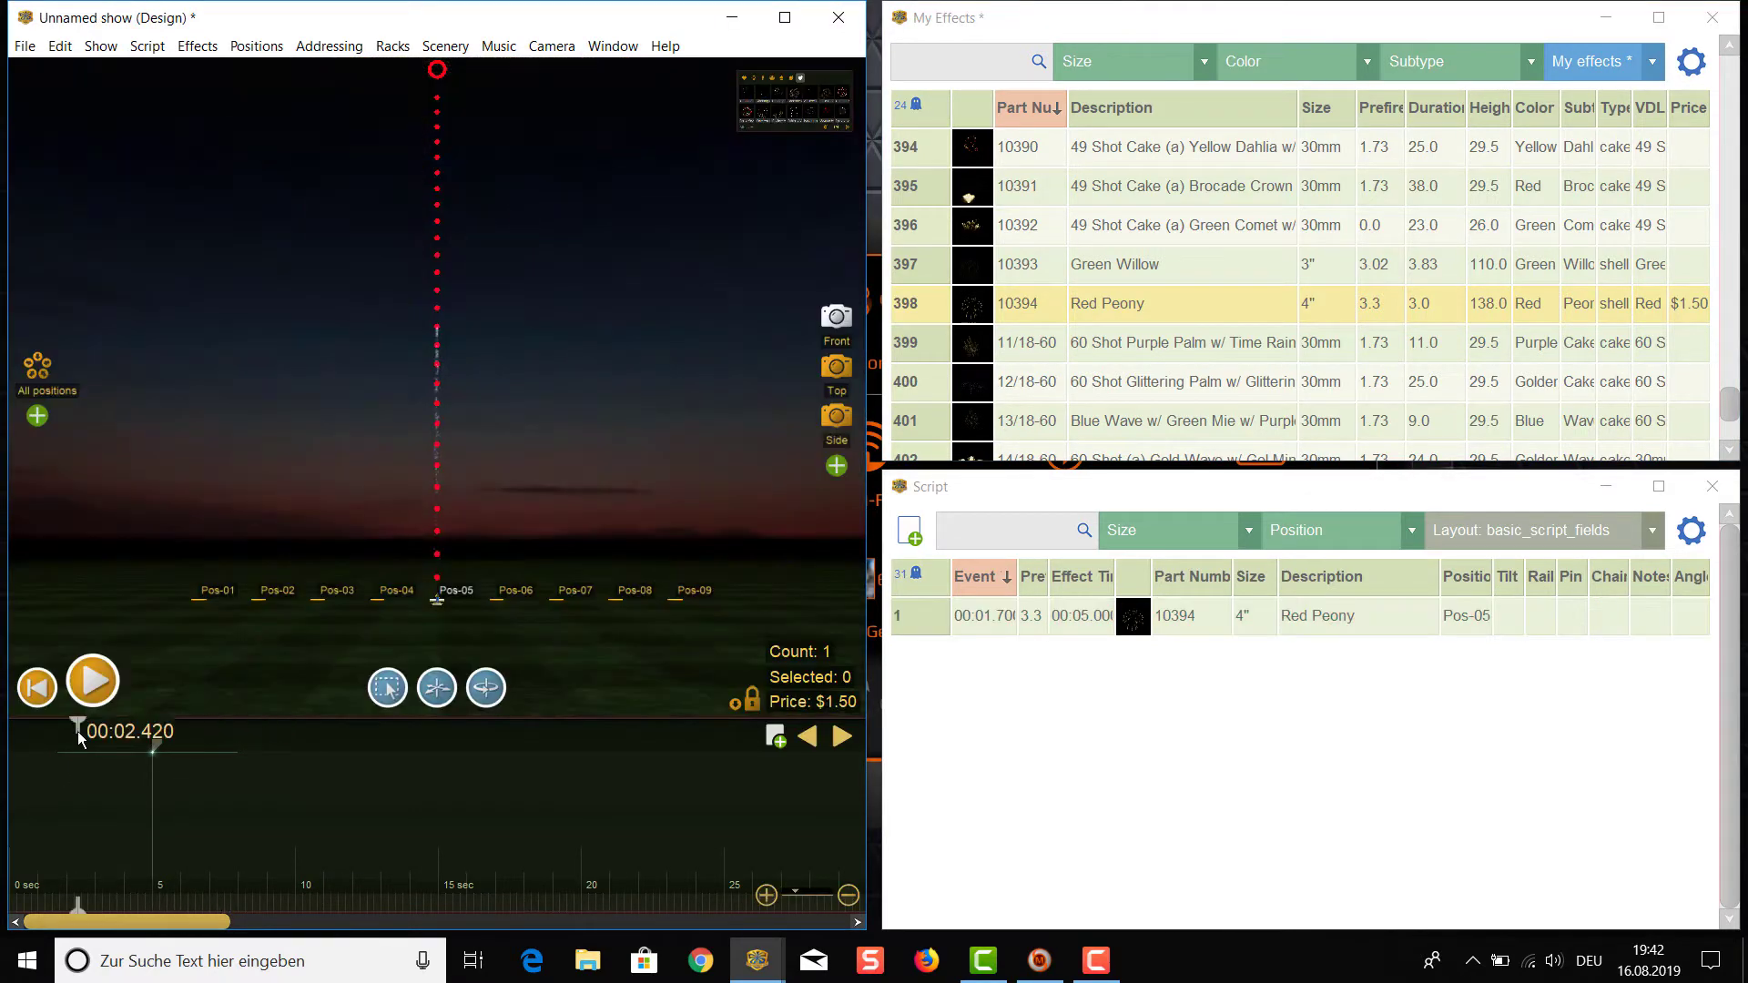
pyautogui.press('space')
pyautogui.press('space')
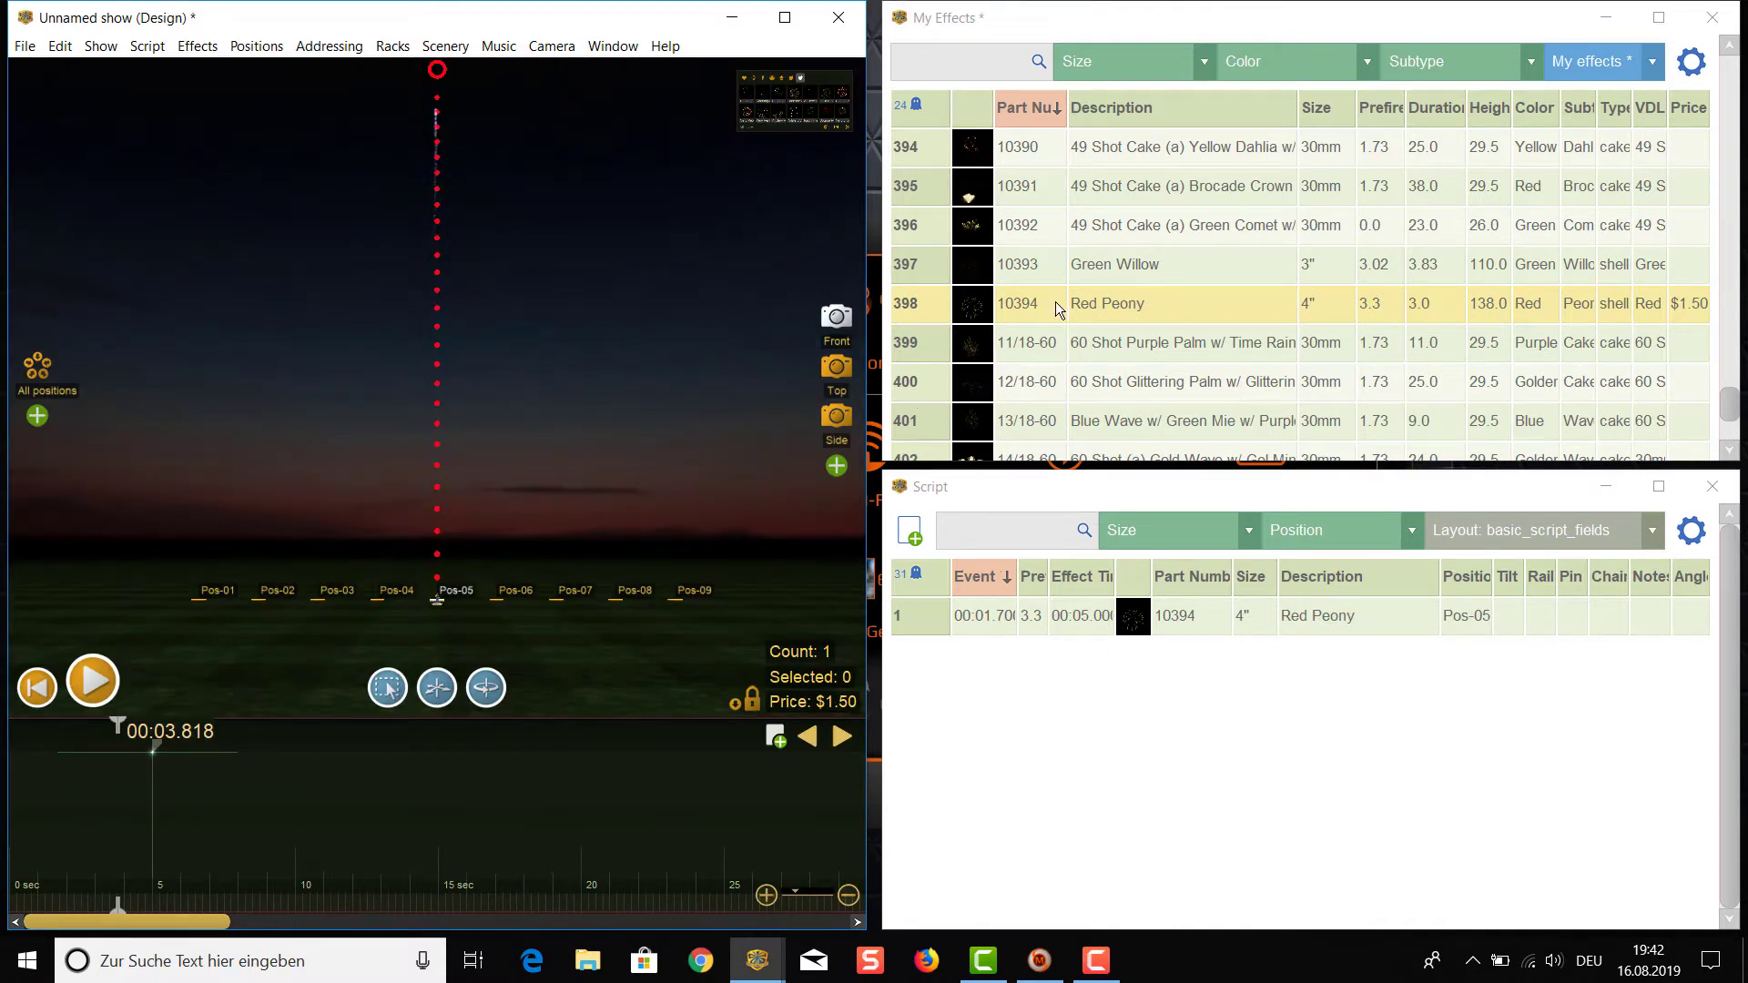
# Rename effect 10394 from Red Peony to 'Red baron', update the open show, and widen the VDL column
pyautogui.click(1079, 304)
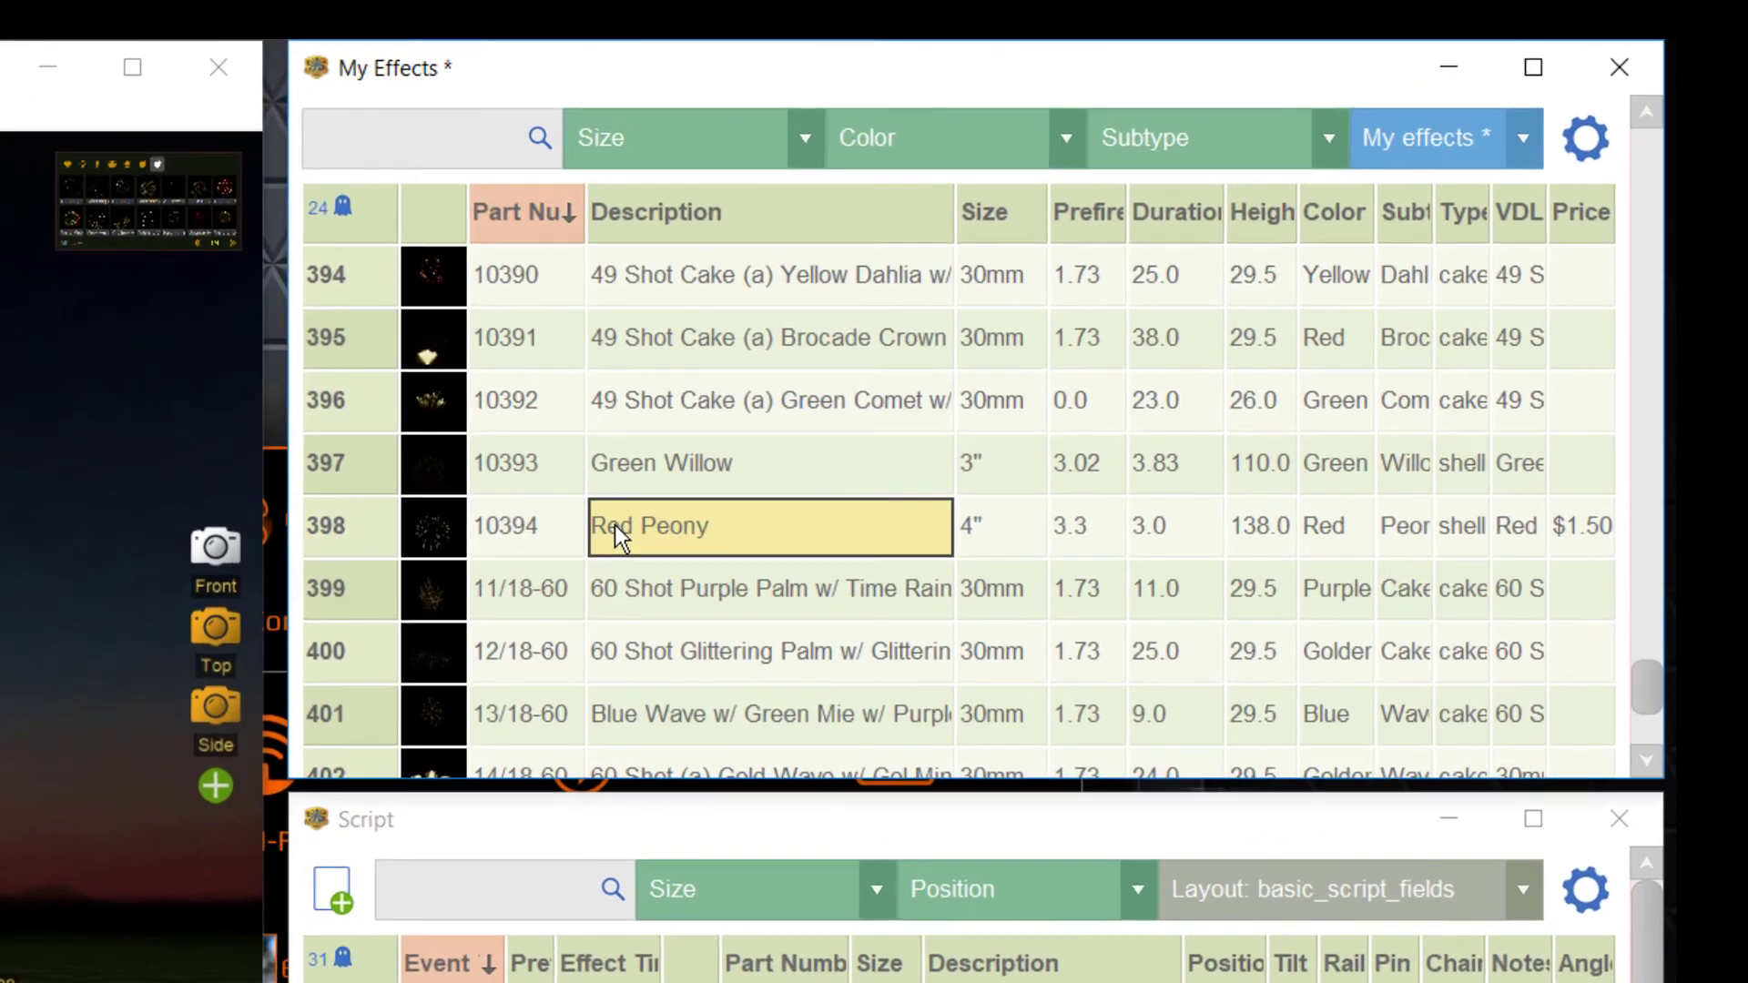
pyautogui.click(715, 527)
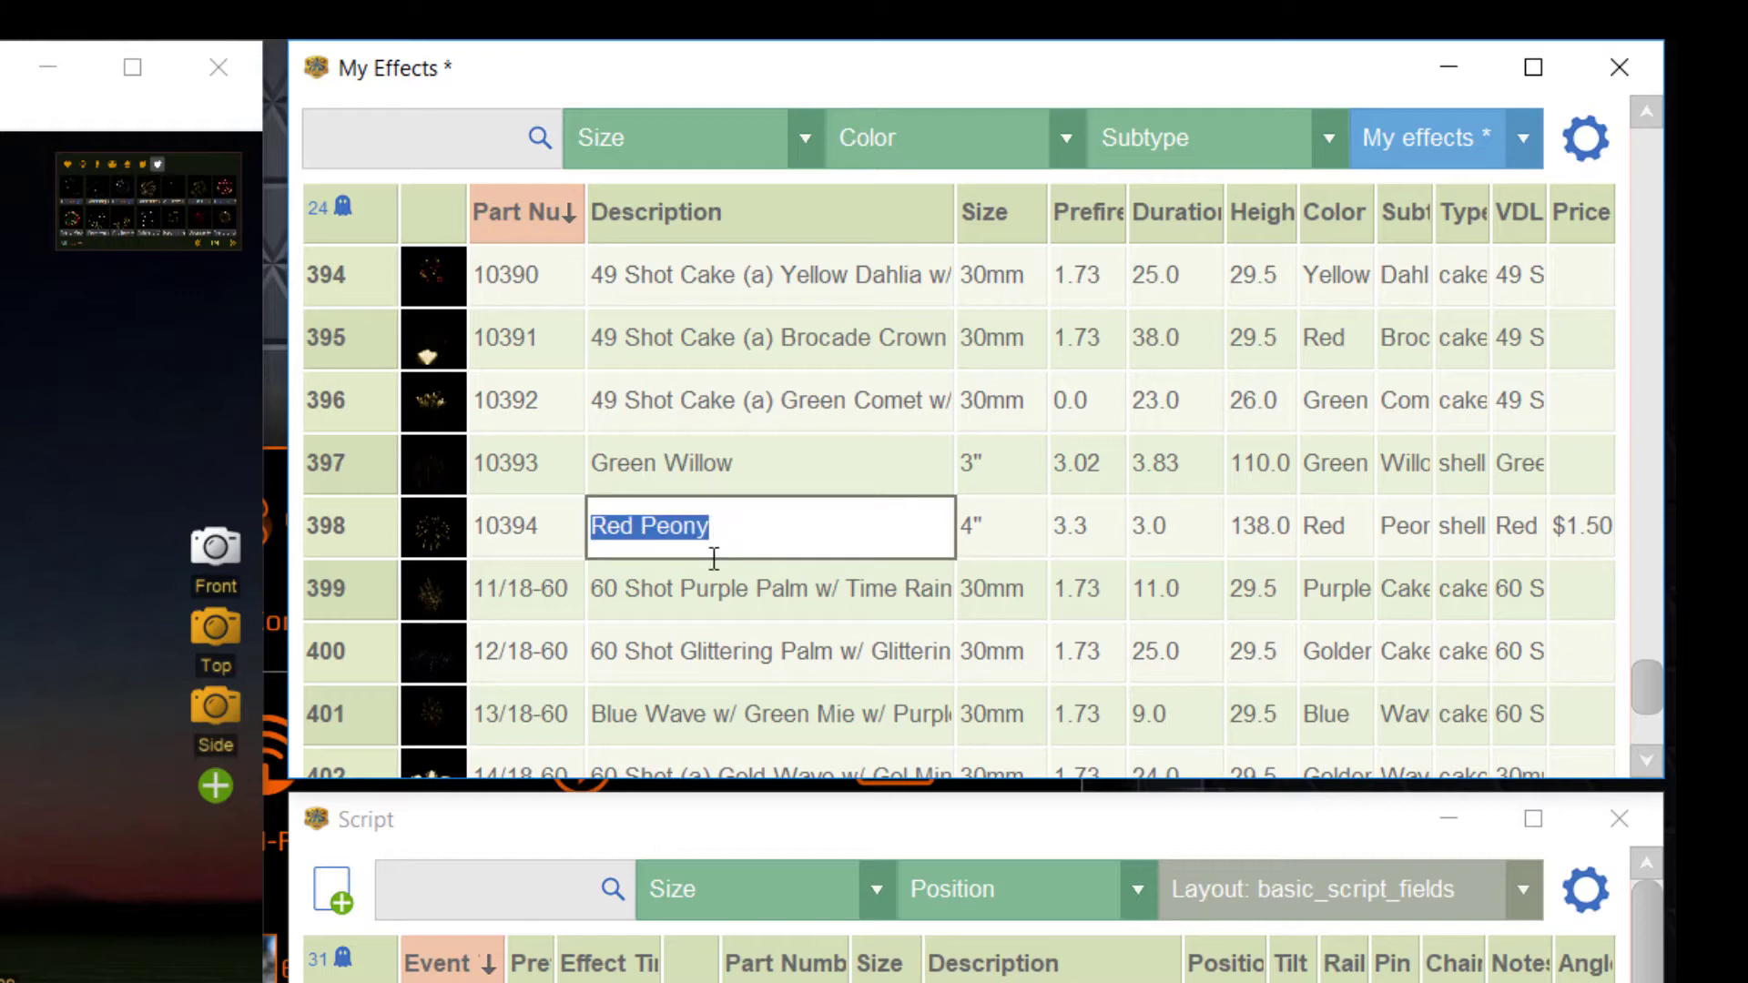
pyautogui.write('Red')
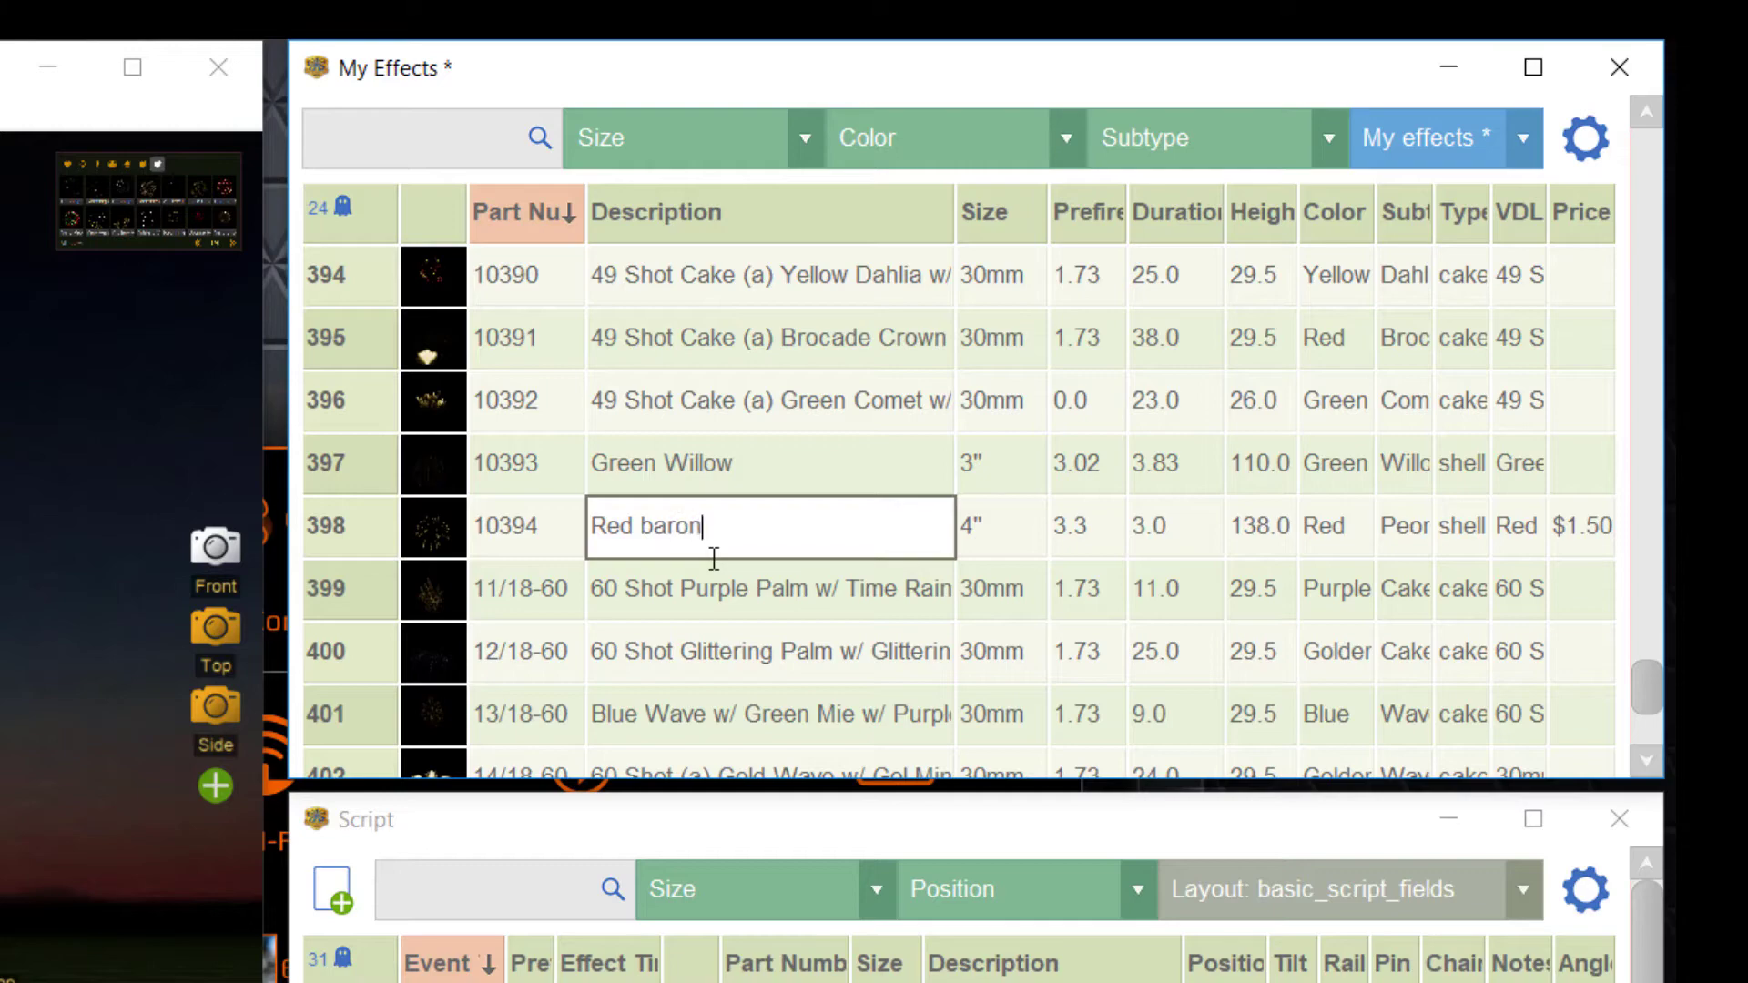
pyautogui.press('Return')
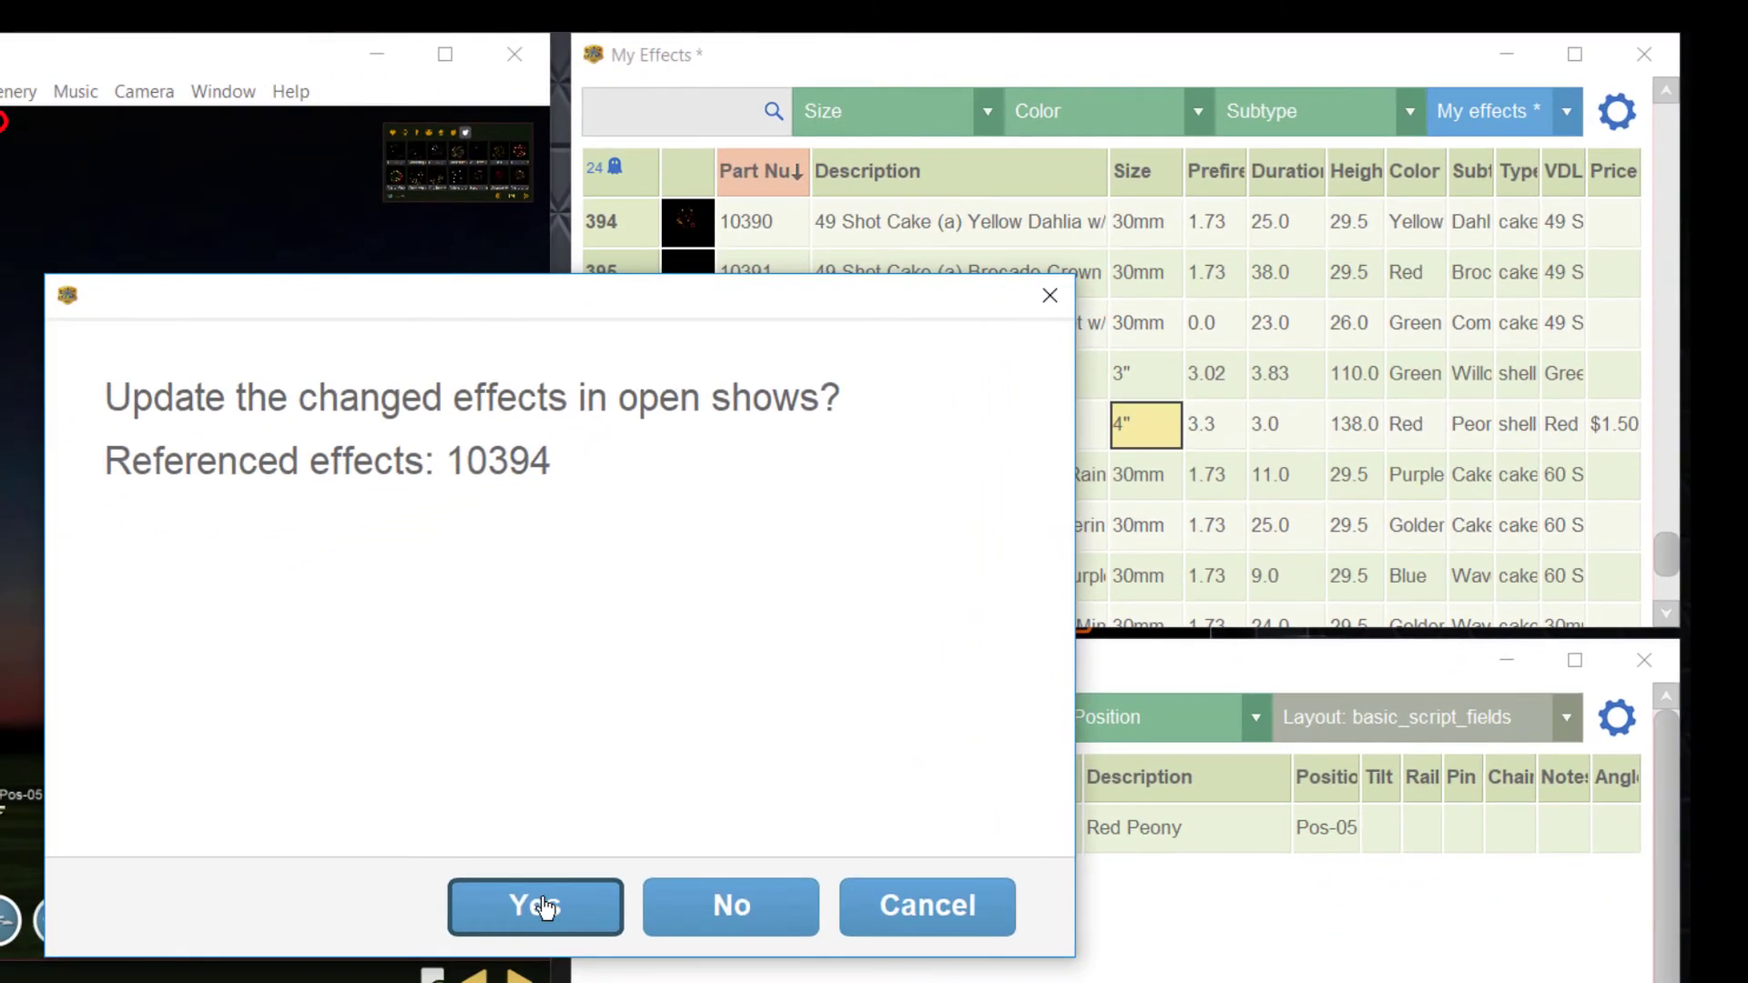
pyautogui.click(538, 905)
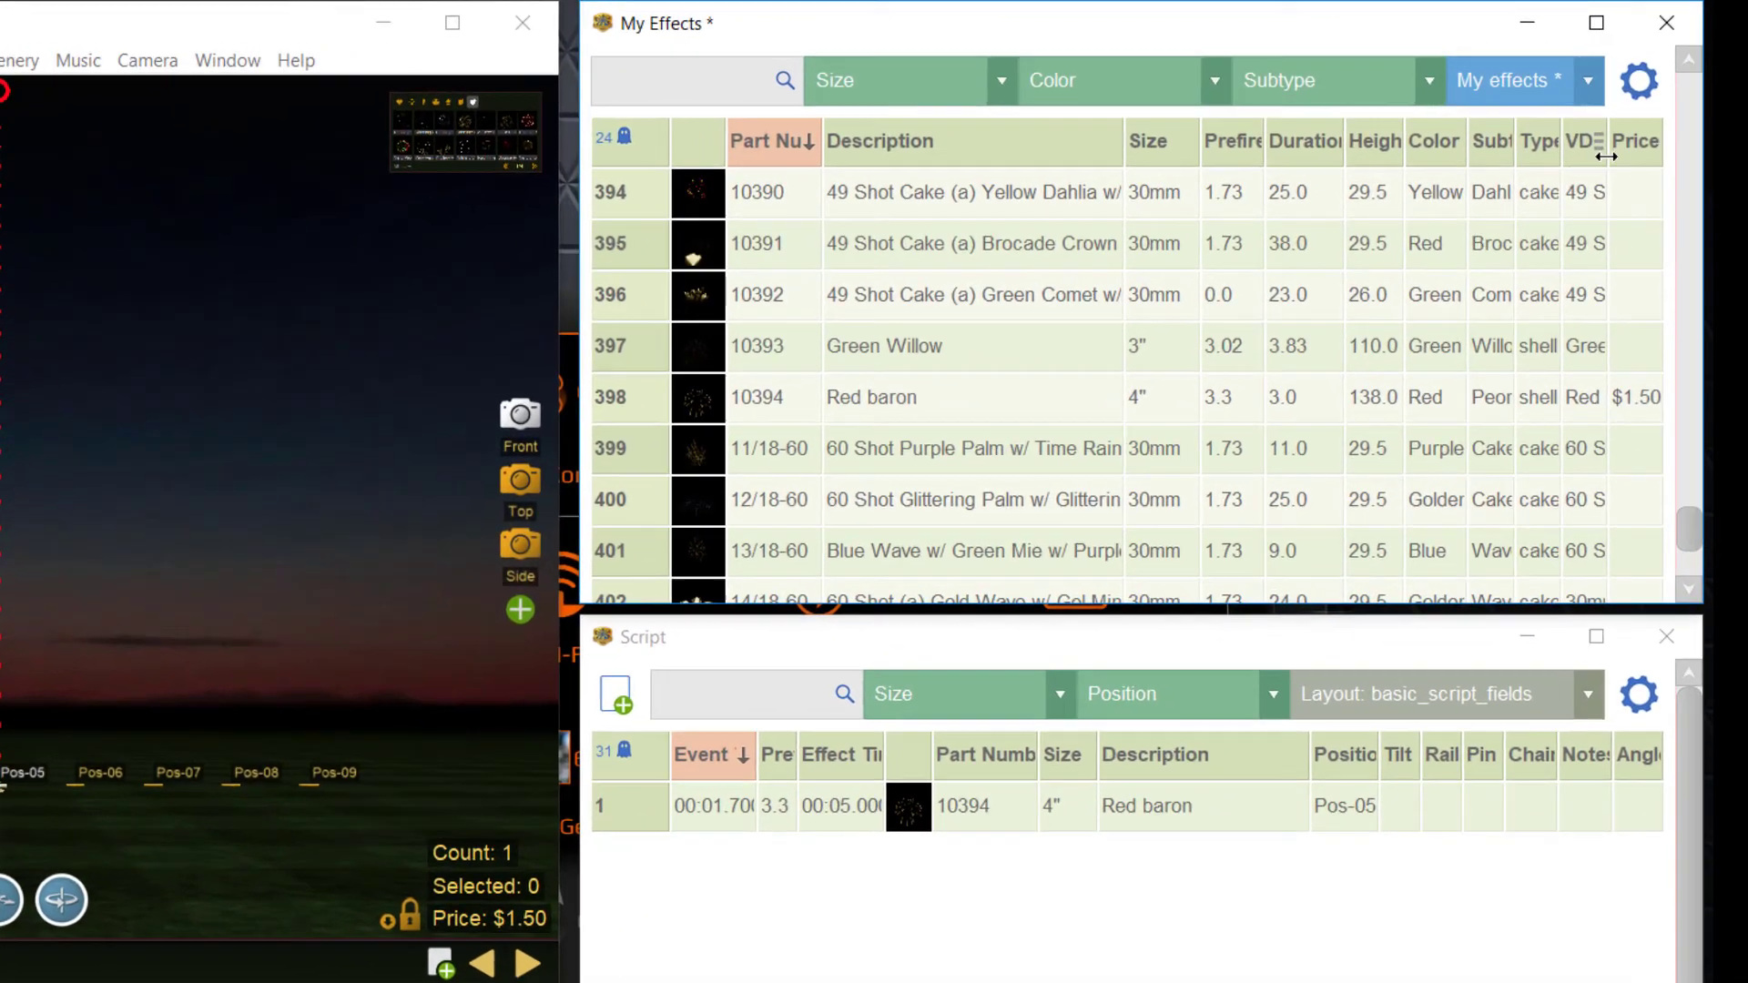
pyautogui.moveTo(1605, 157); pyautogui.dragTo(1643, 158)
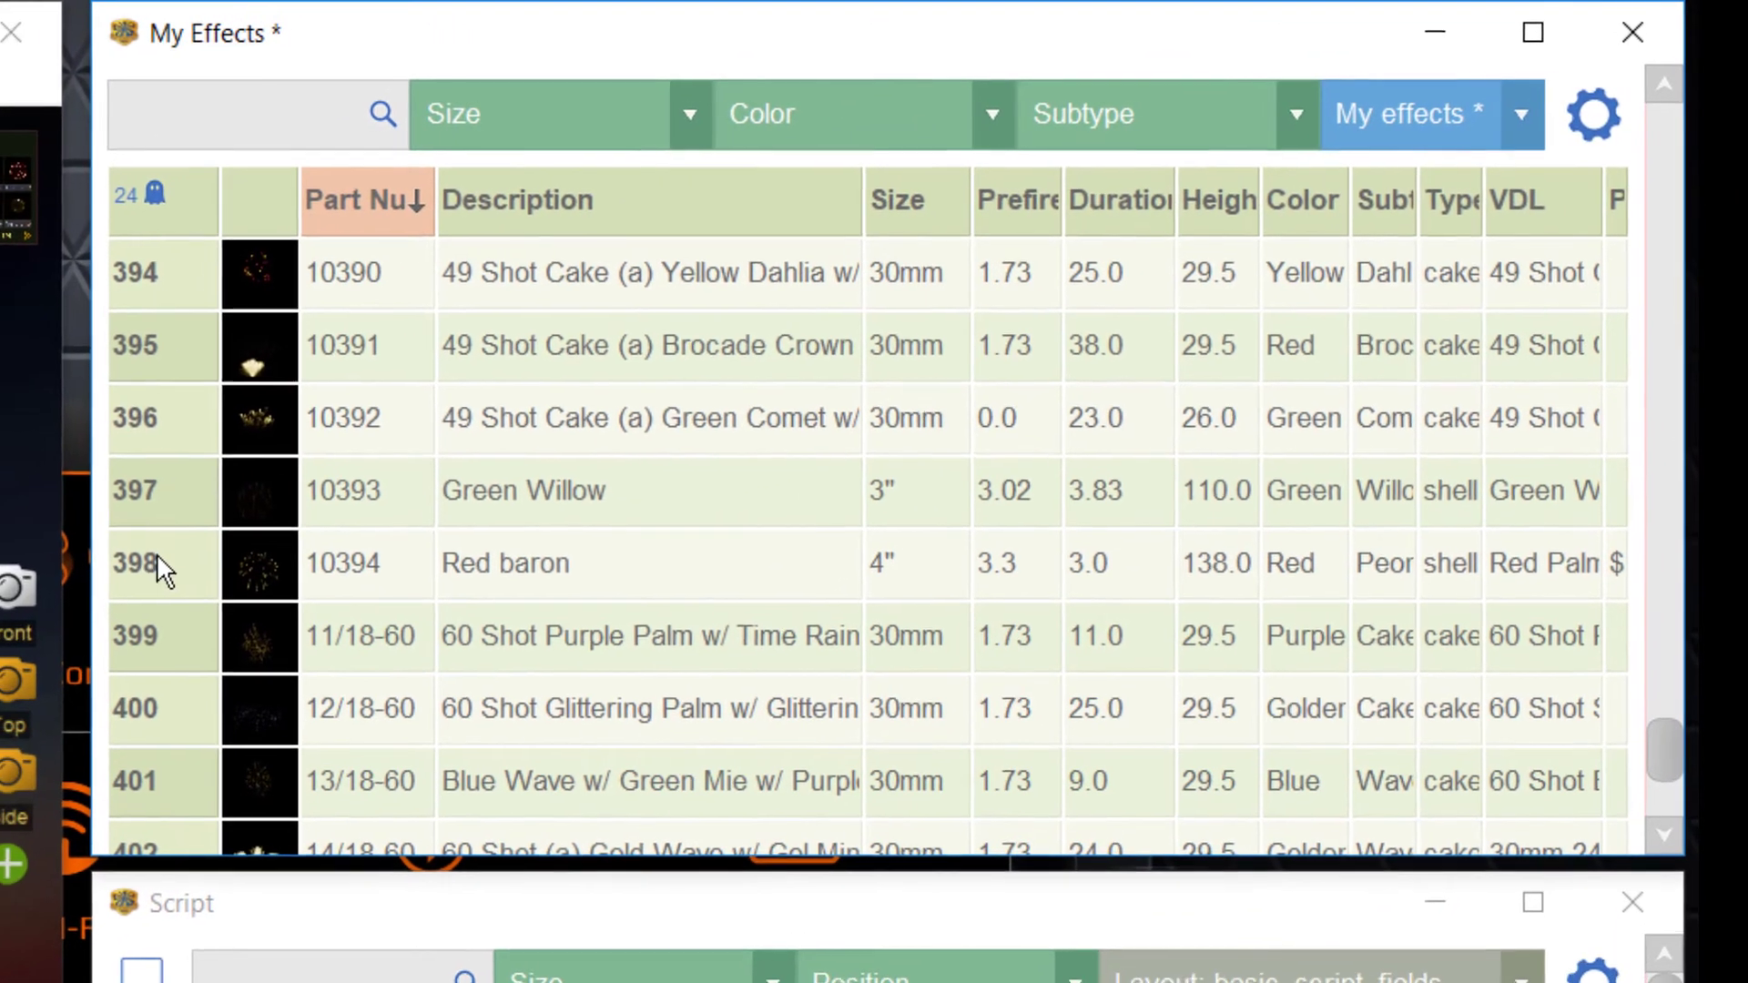
pyautogui.rightClick(118, 578)
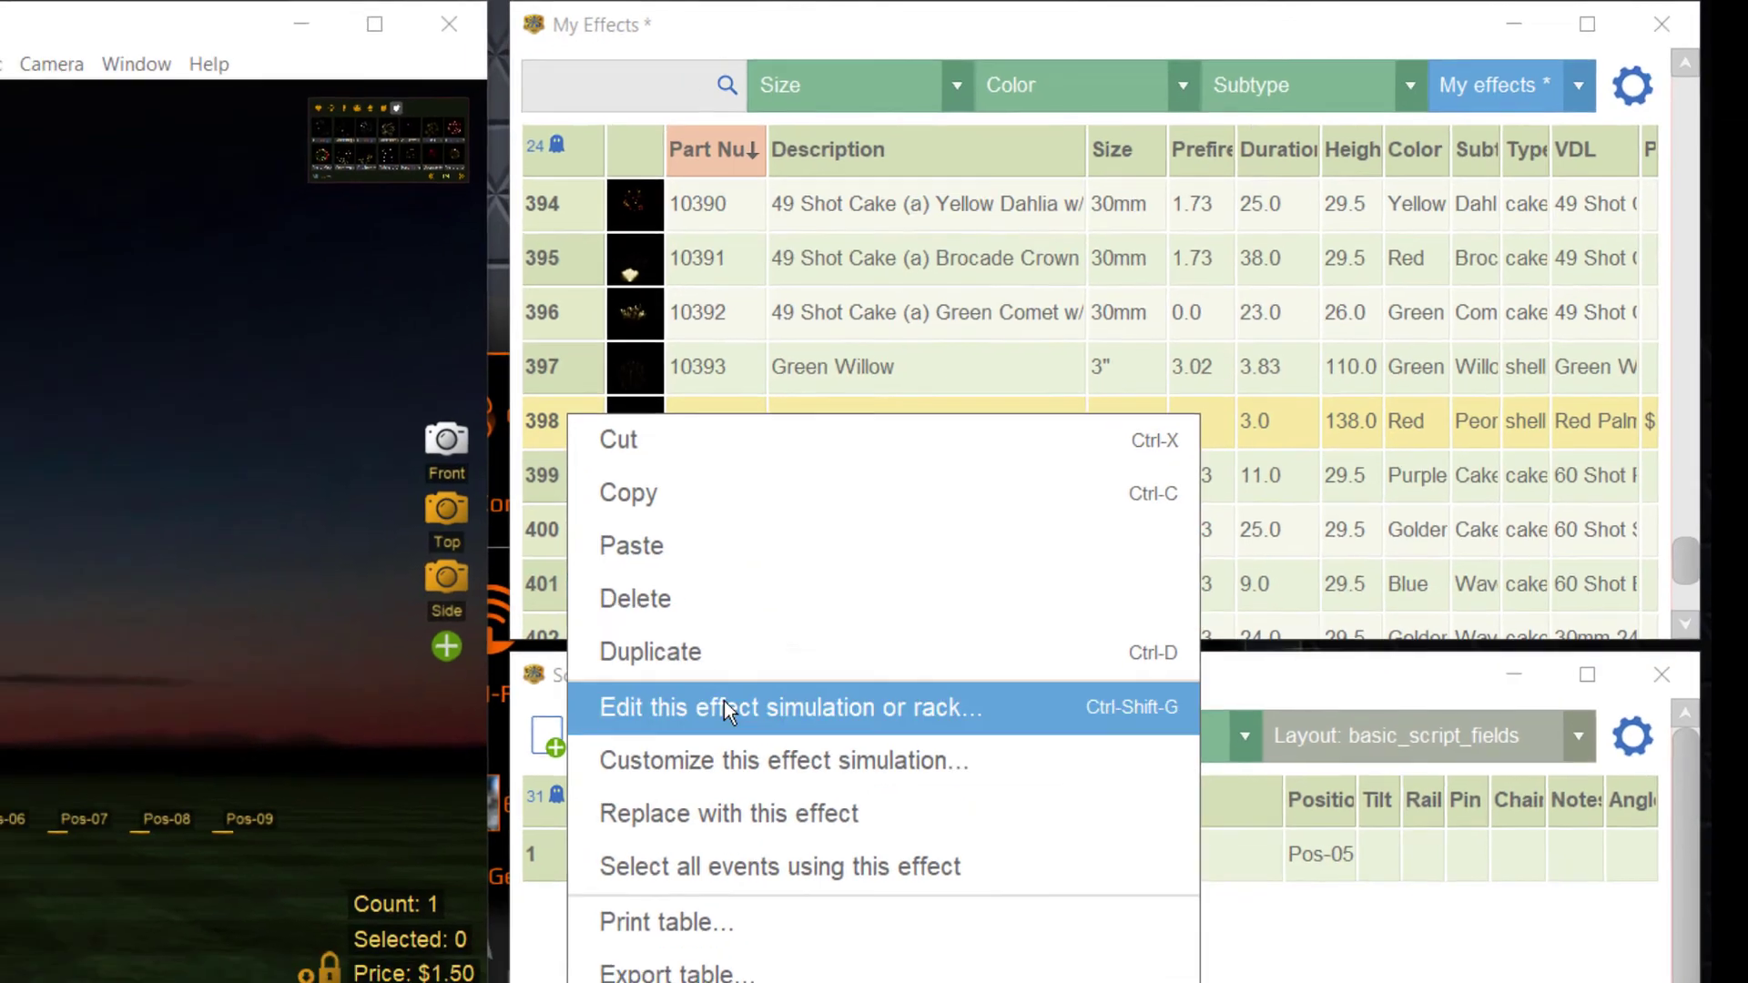
pyautogui.click(724, 707)
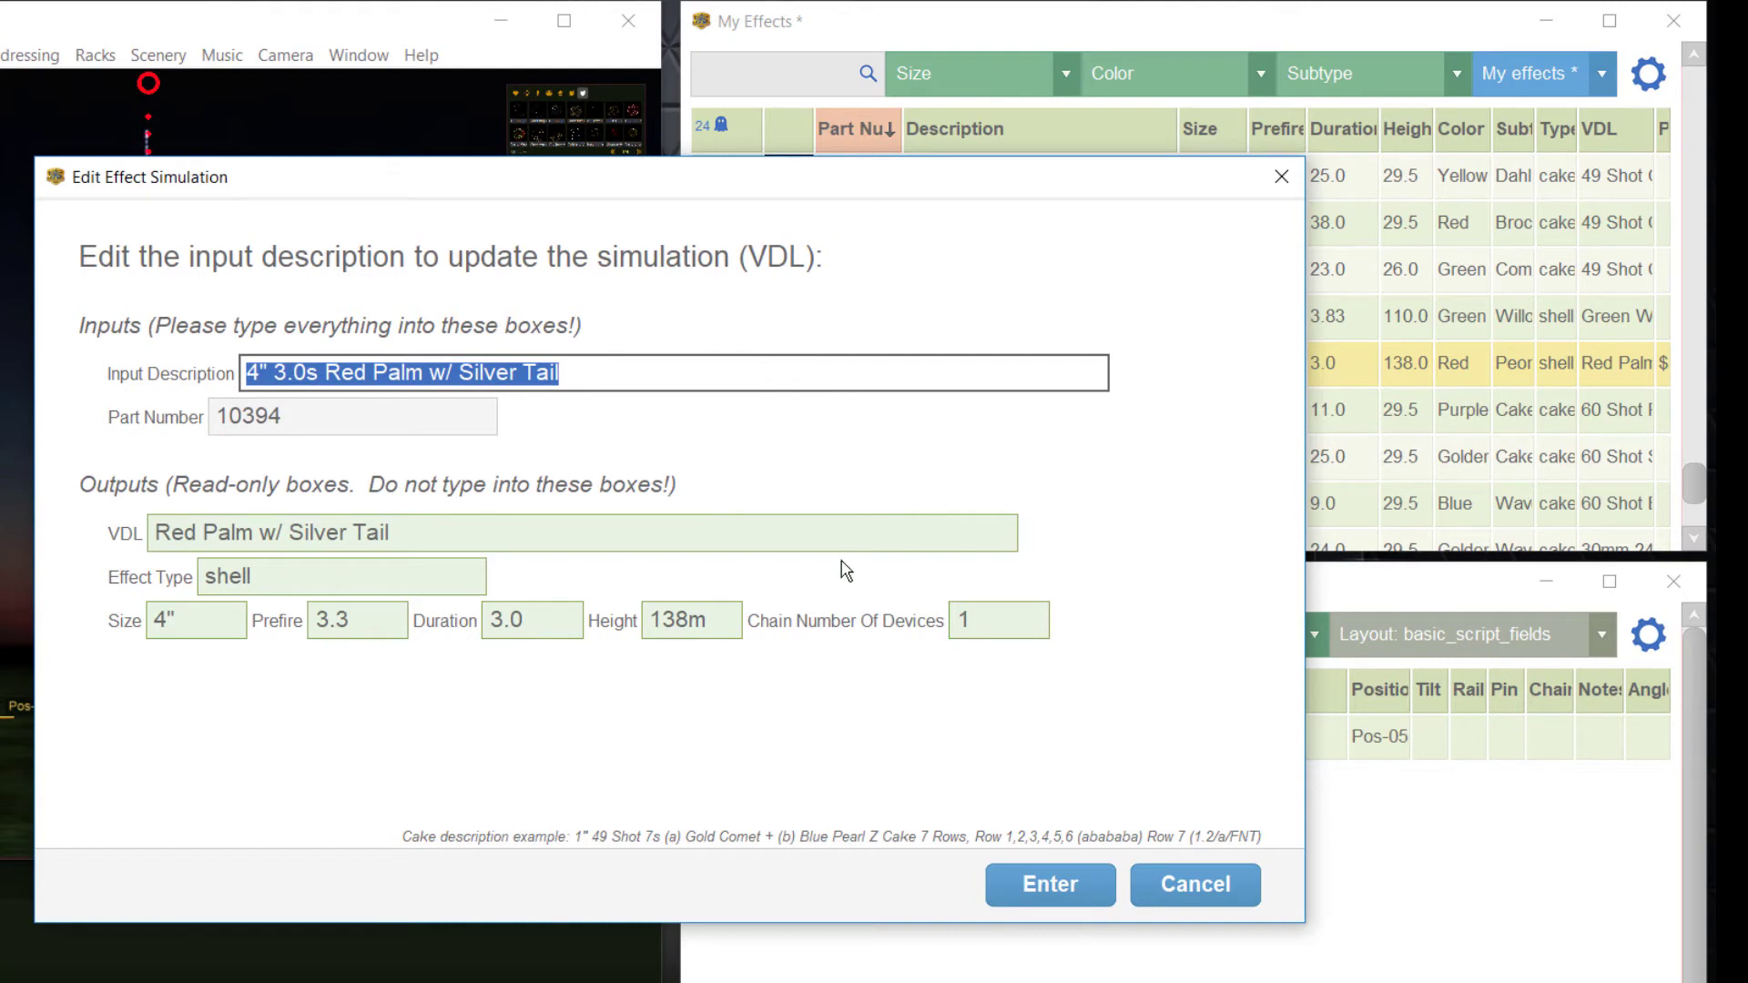
pyautogui.click(992, 924)
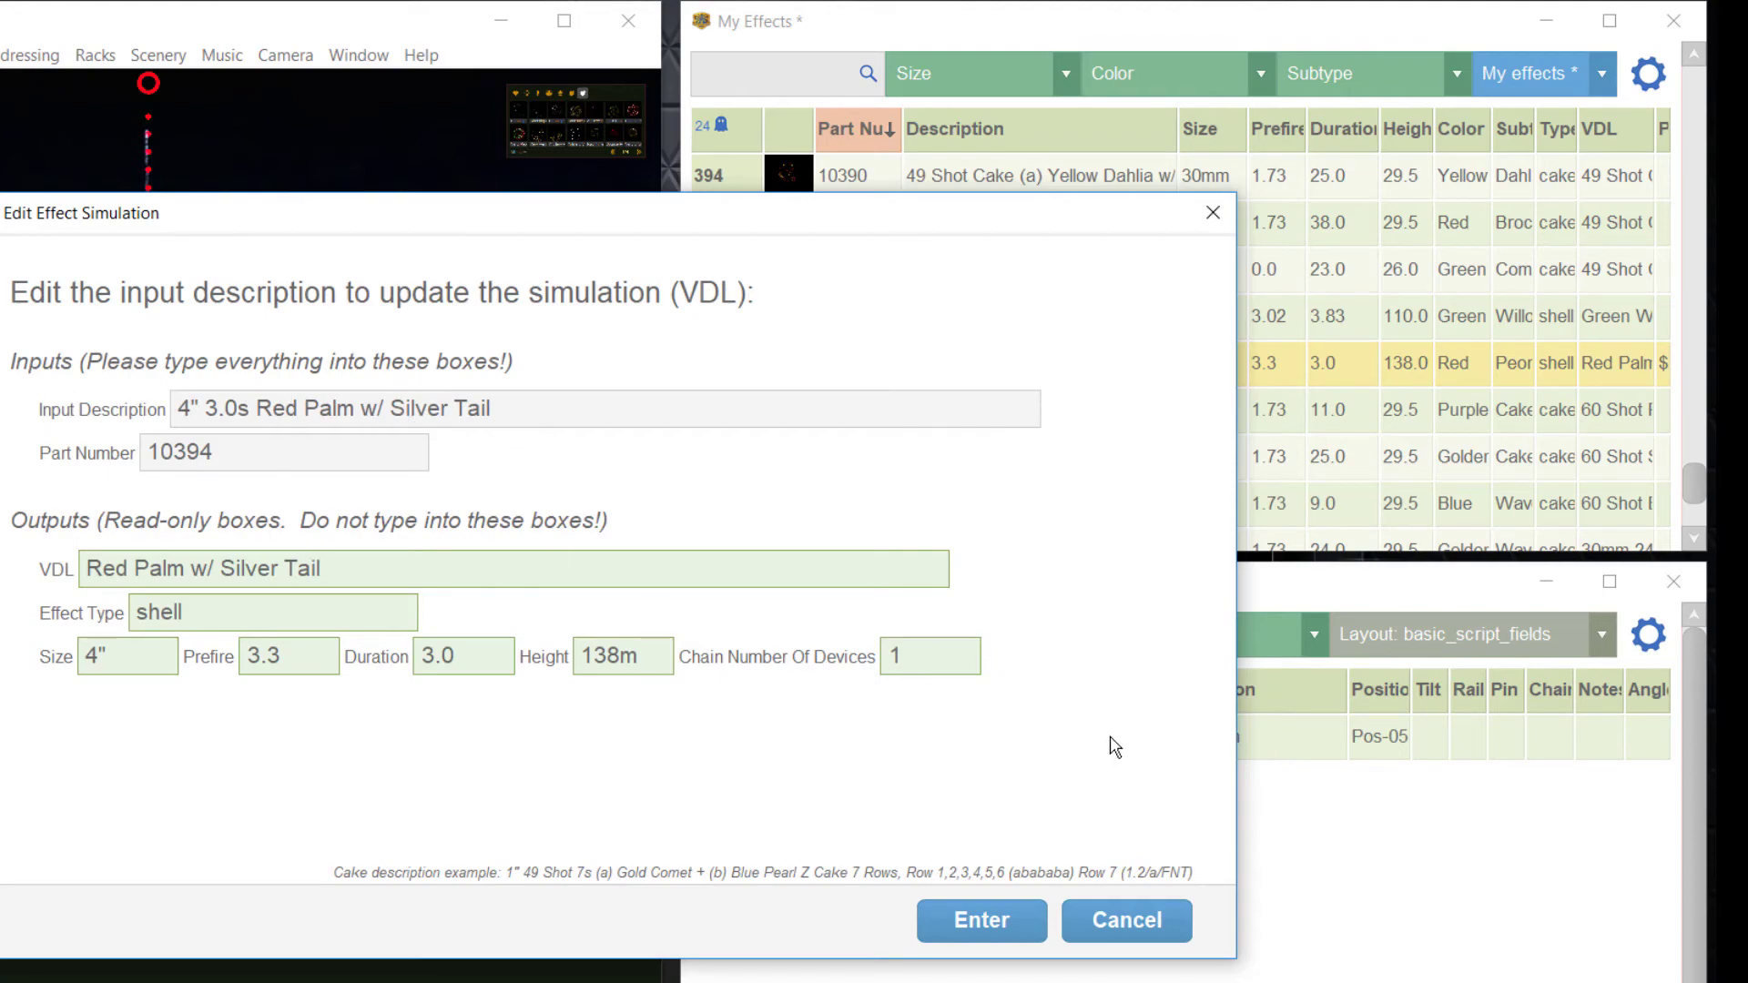
# Cancel the simulation editor, open the Generic effects collection, widen its VDL column and browse the list
pyautogui.click(1127, 921)
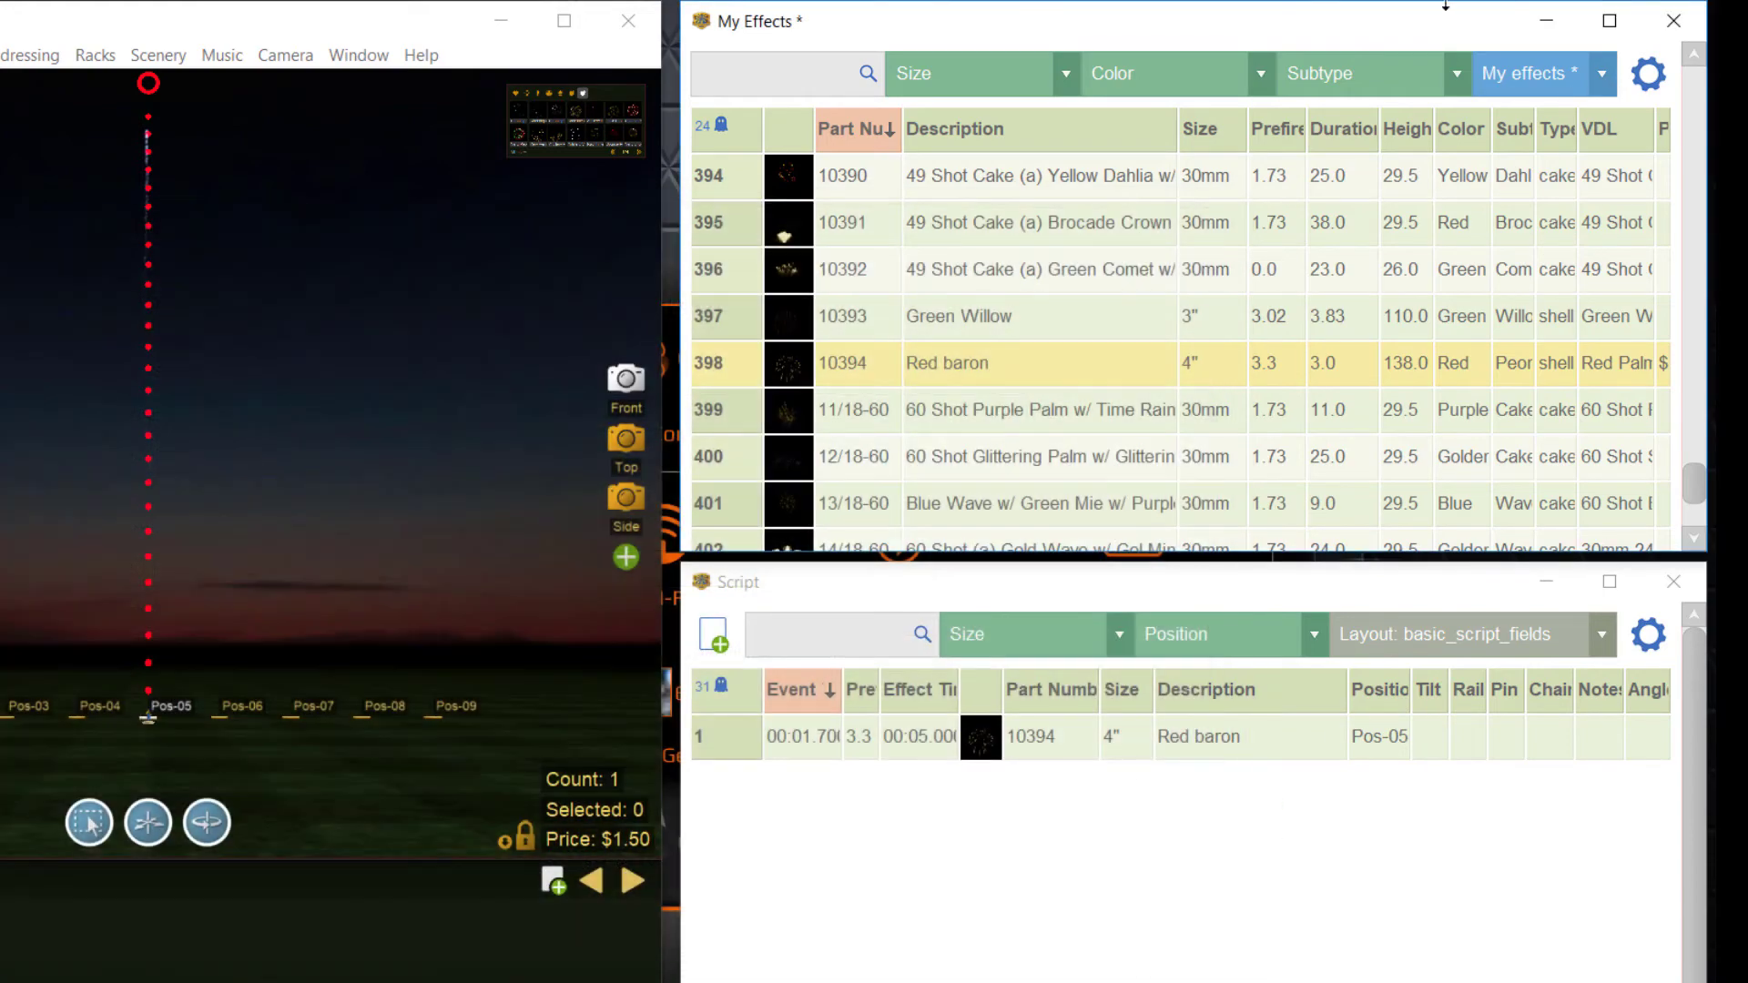
pyautogui.click(1602, 73)
pyautogui.click(1523, 126)
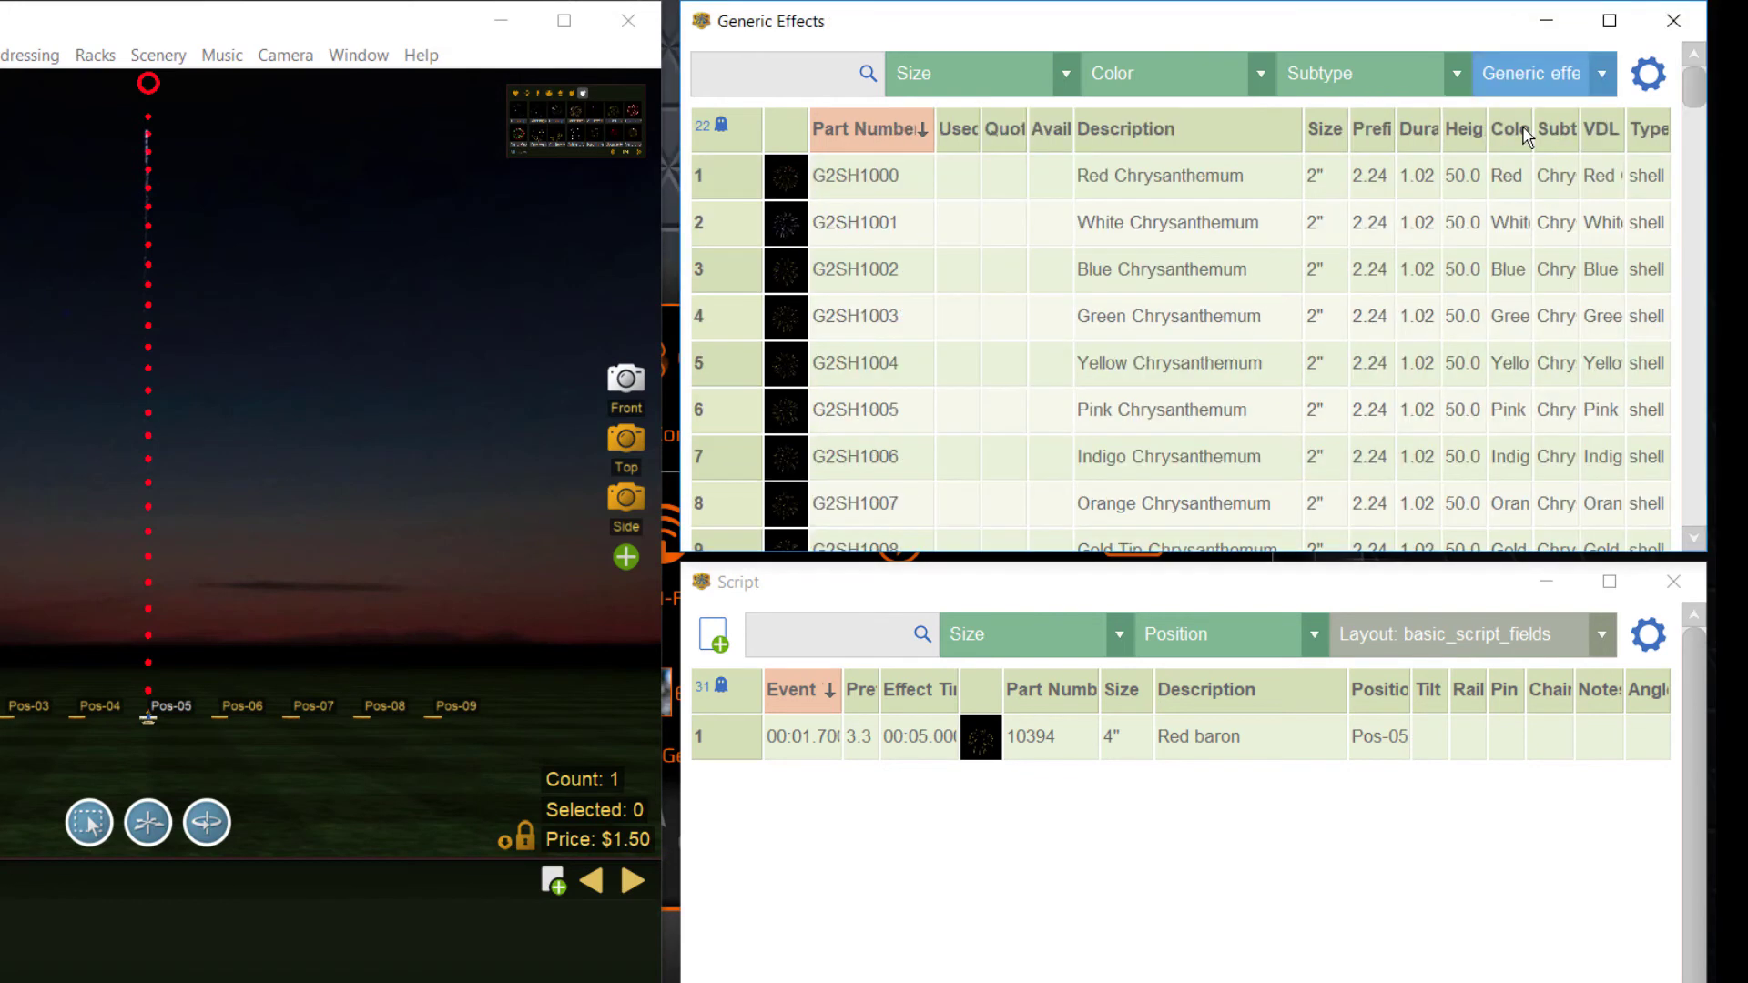
pyautogui.moveTo(1587, 133); pyautogui.dragTo(1242, 133)
pyautogui.moveTo(1444, 129); pyautogui.dragTo(1514, 136)
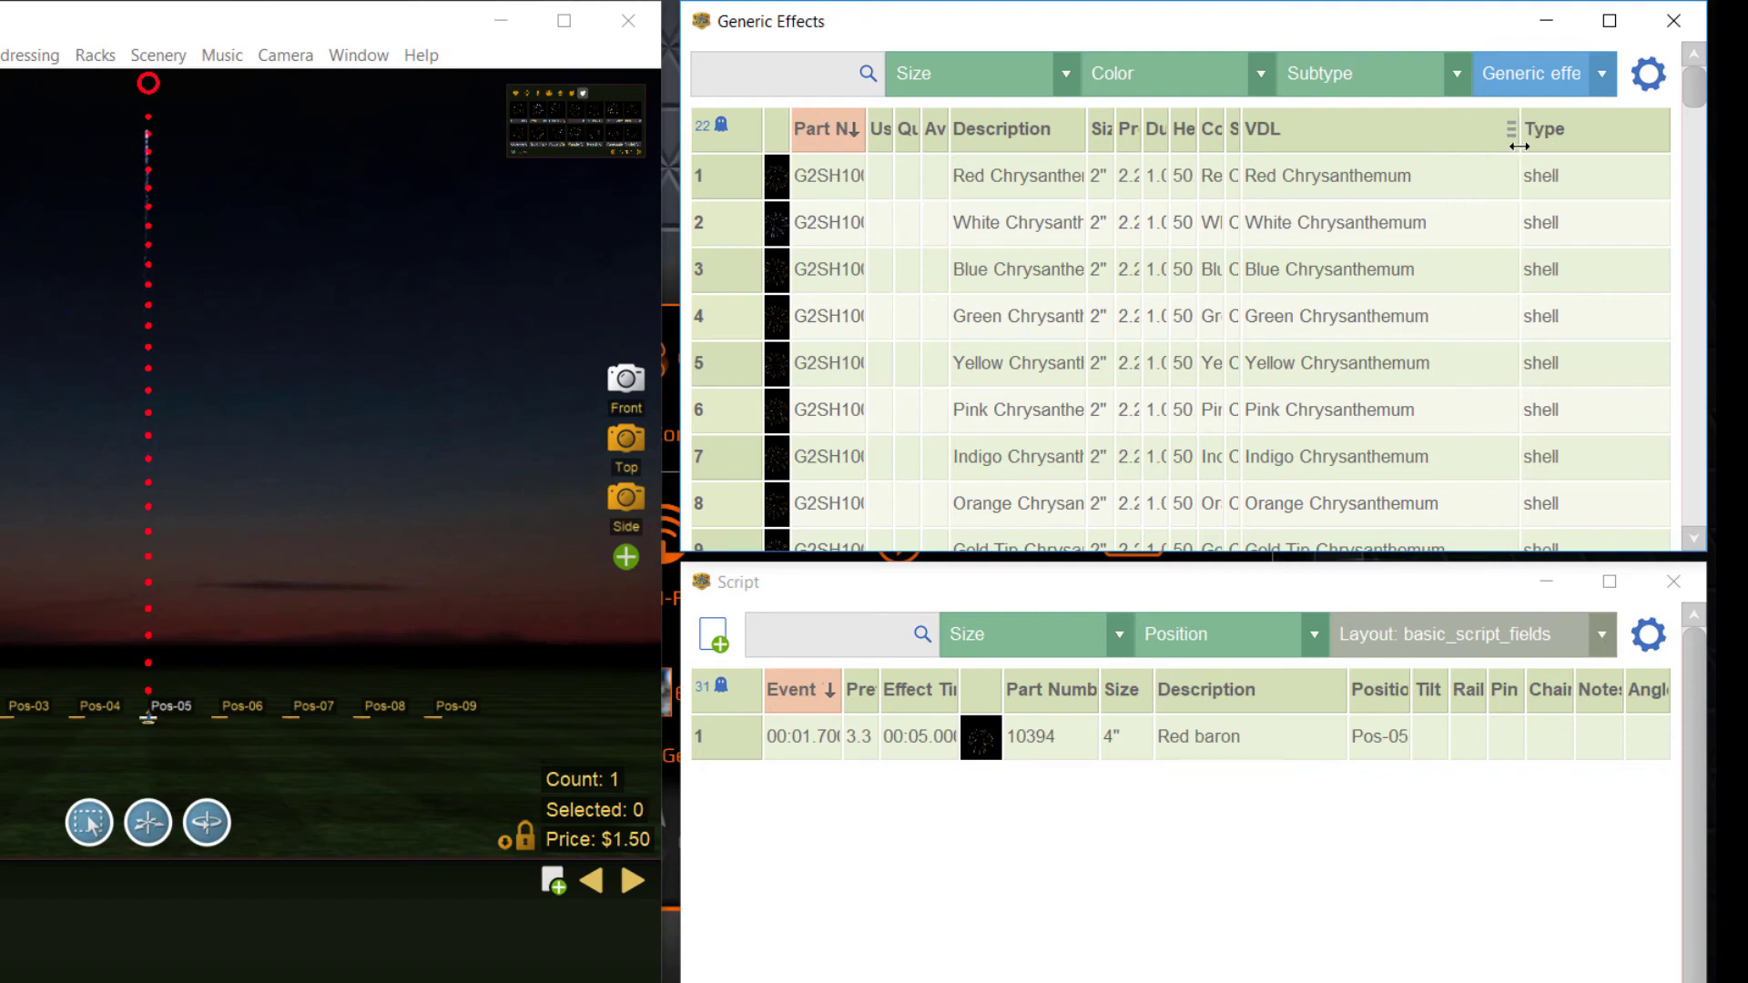
pyautogui.scroll(-3, 1366, 191)
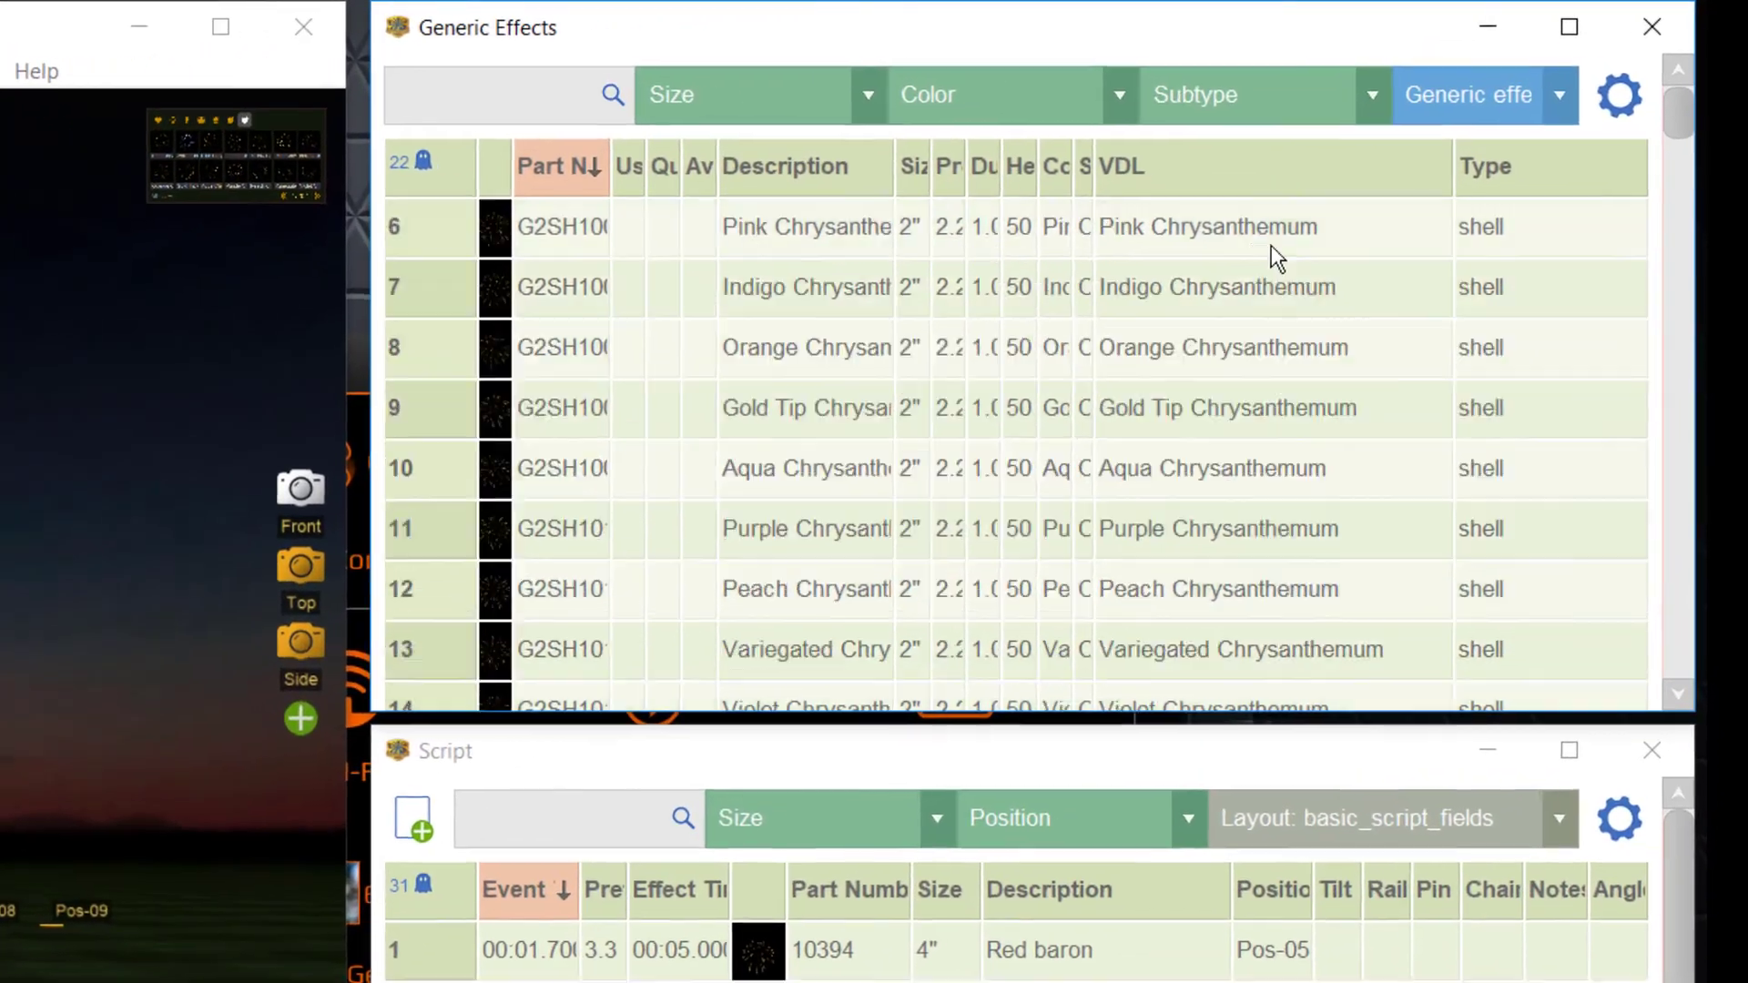
pyautogui.scroll(-10, 1271, 244)
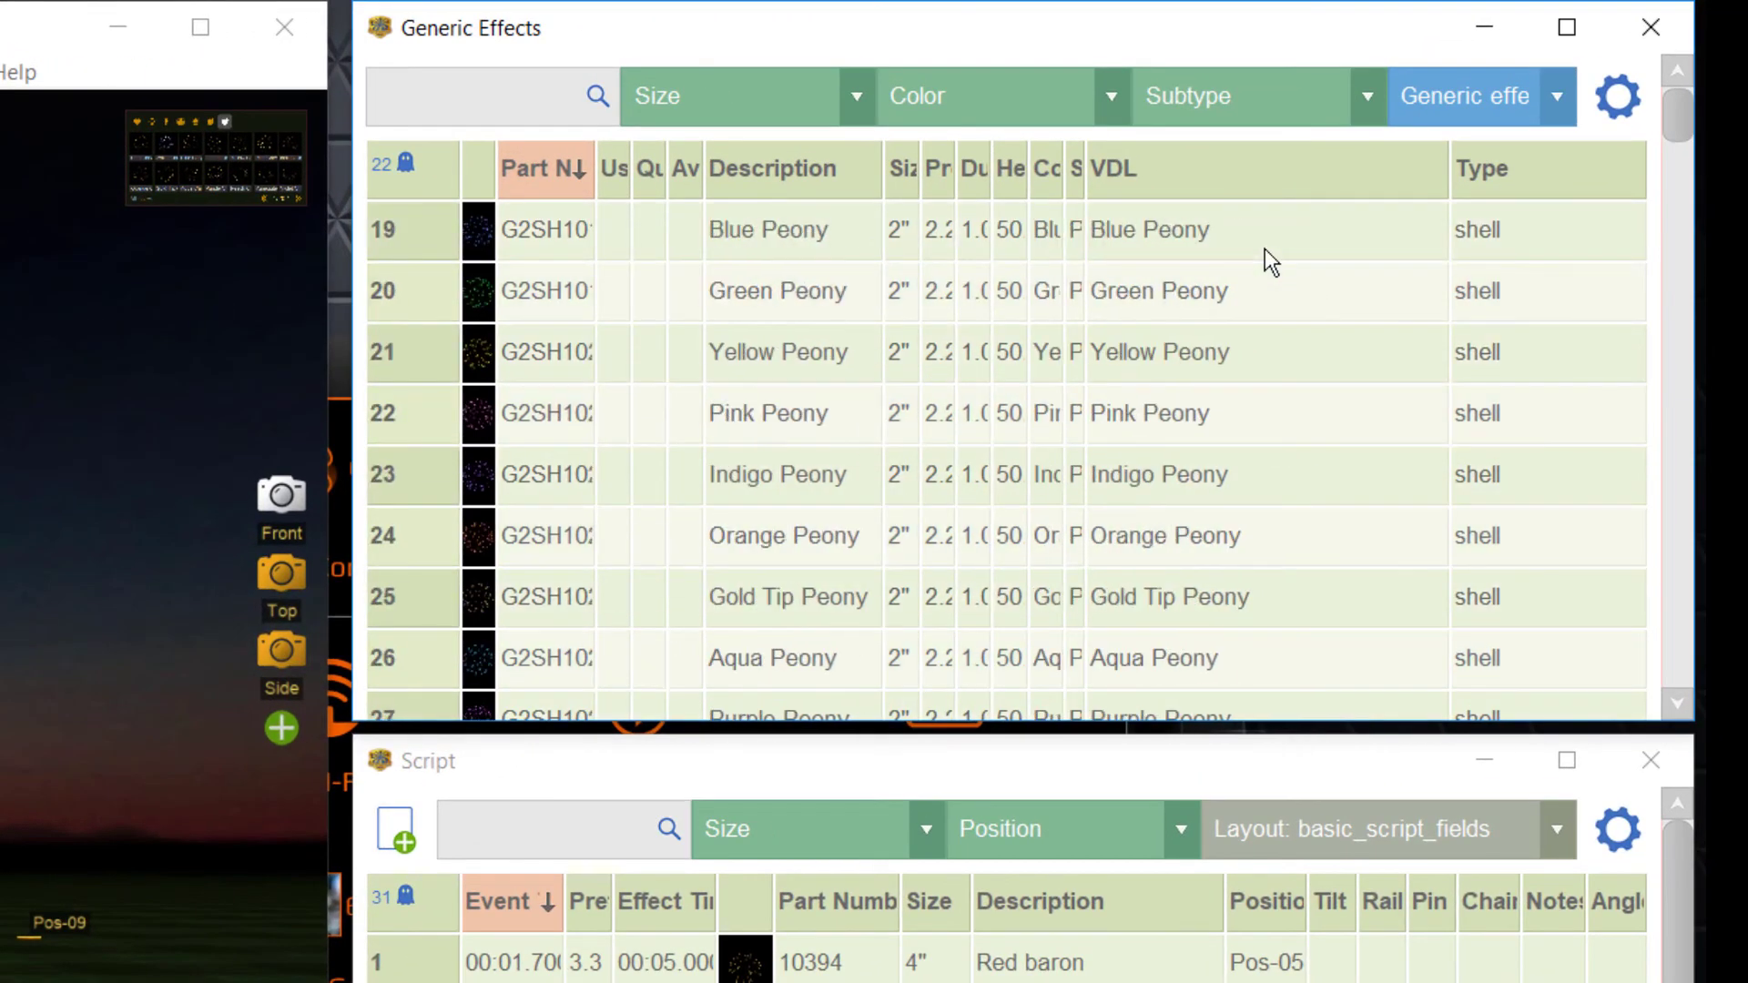
pyautogui.scroll(-10, 1147, 286)
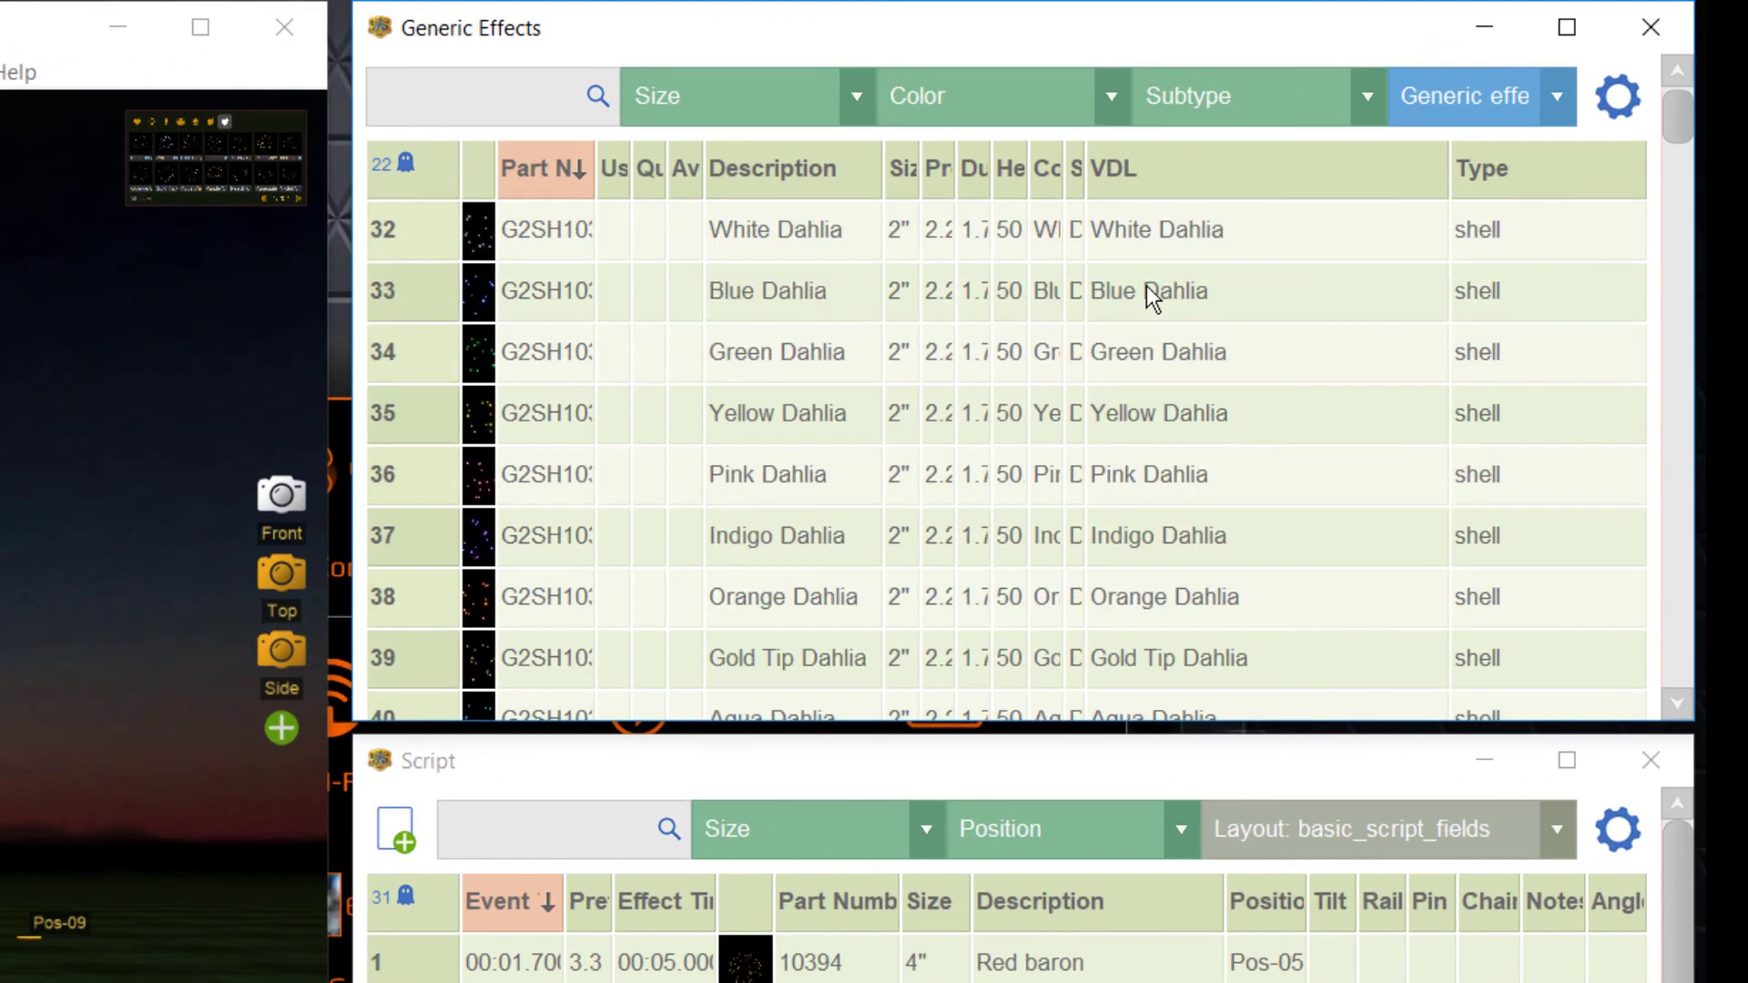
pyautogui.scroll(-4, 1202, 362)
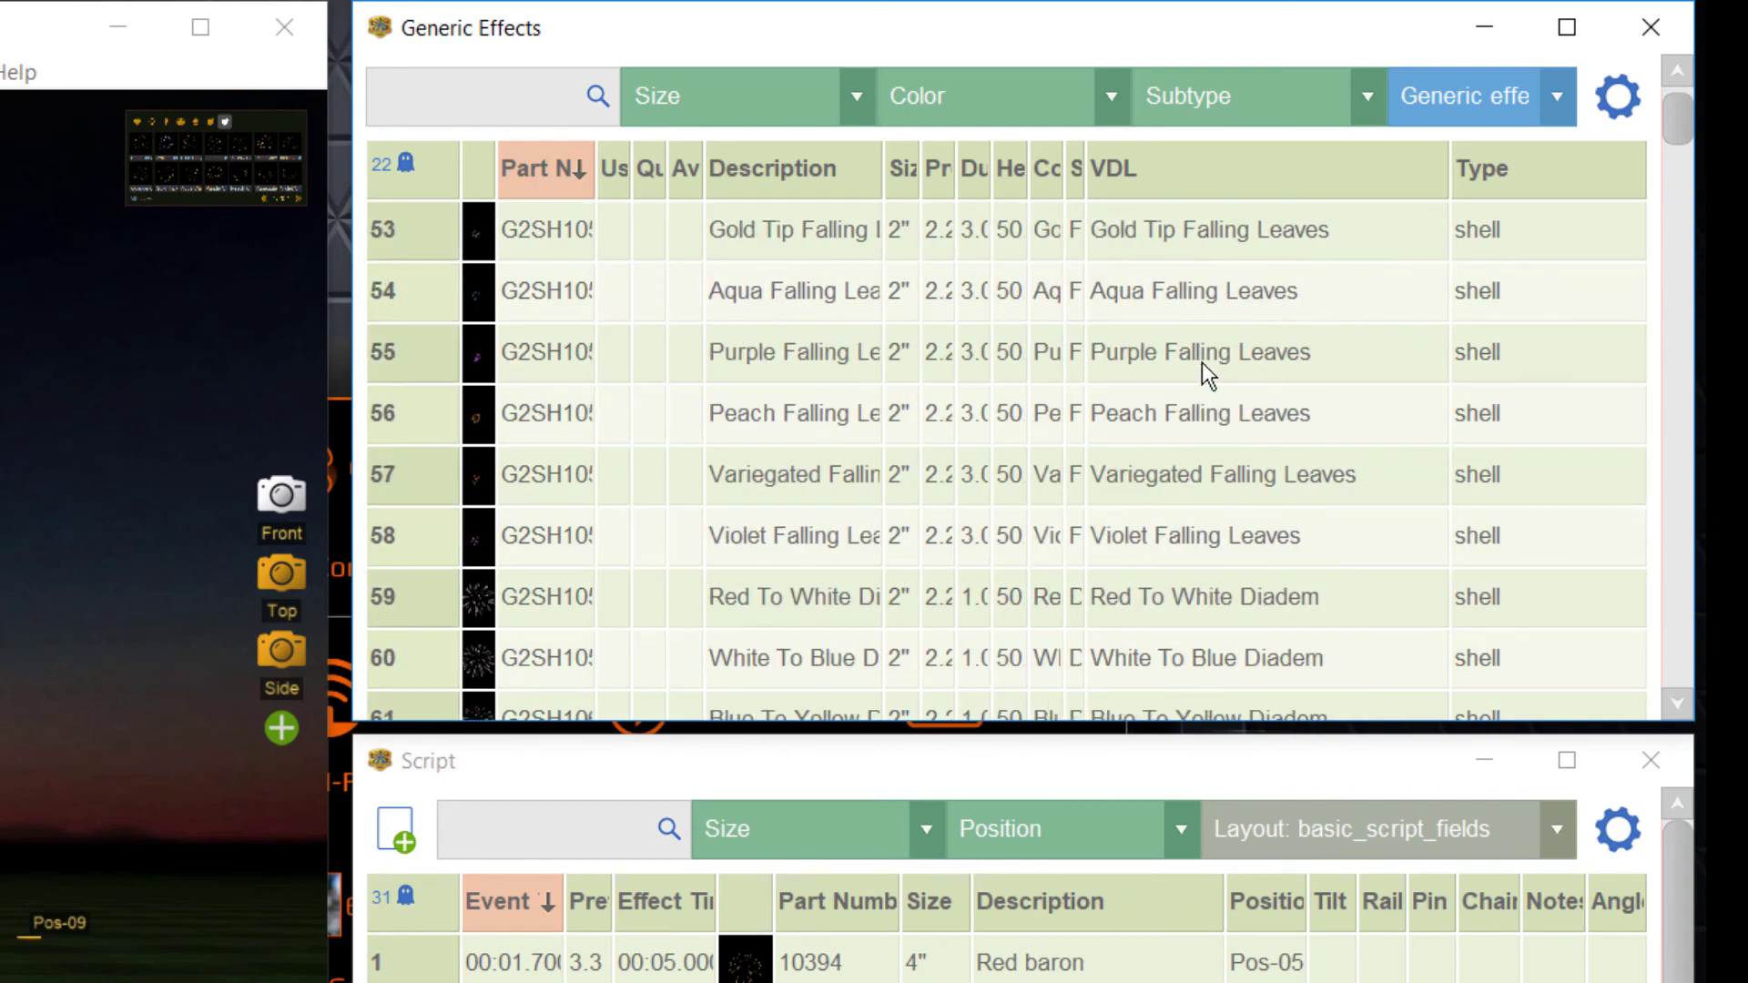
pyautogui.scroll(-8, 1240, 374)
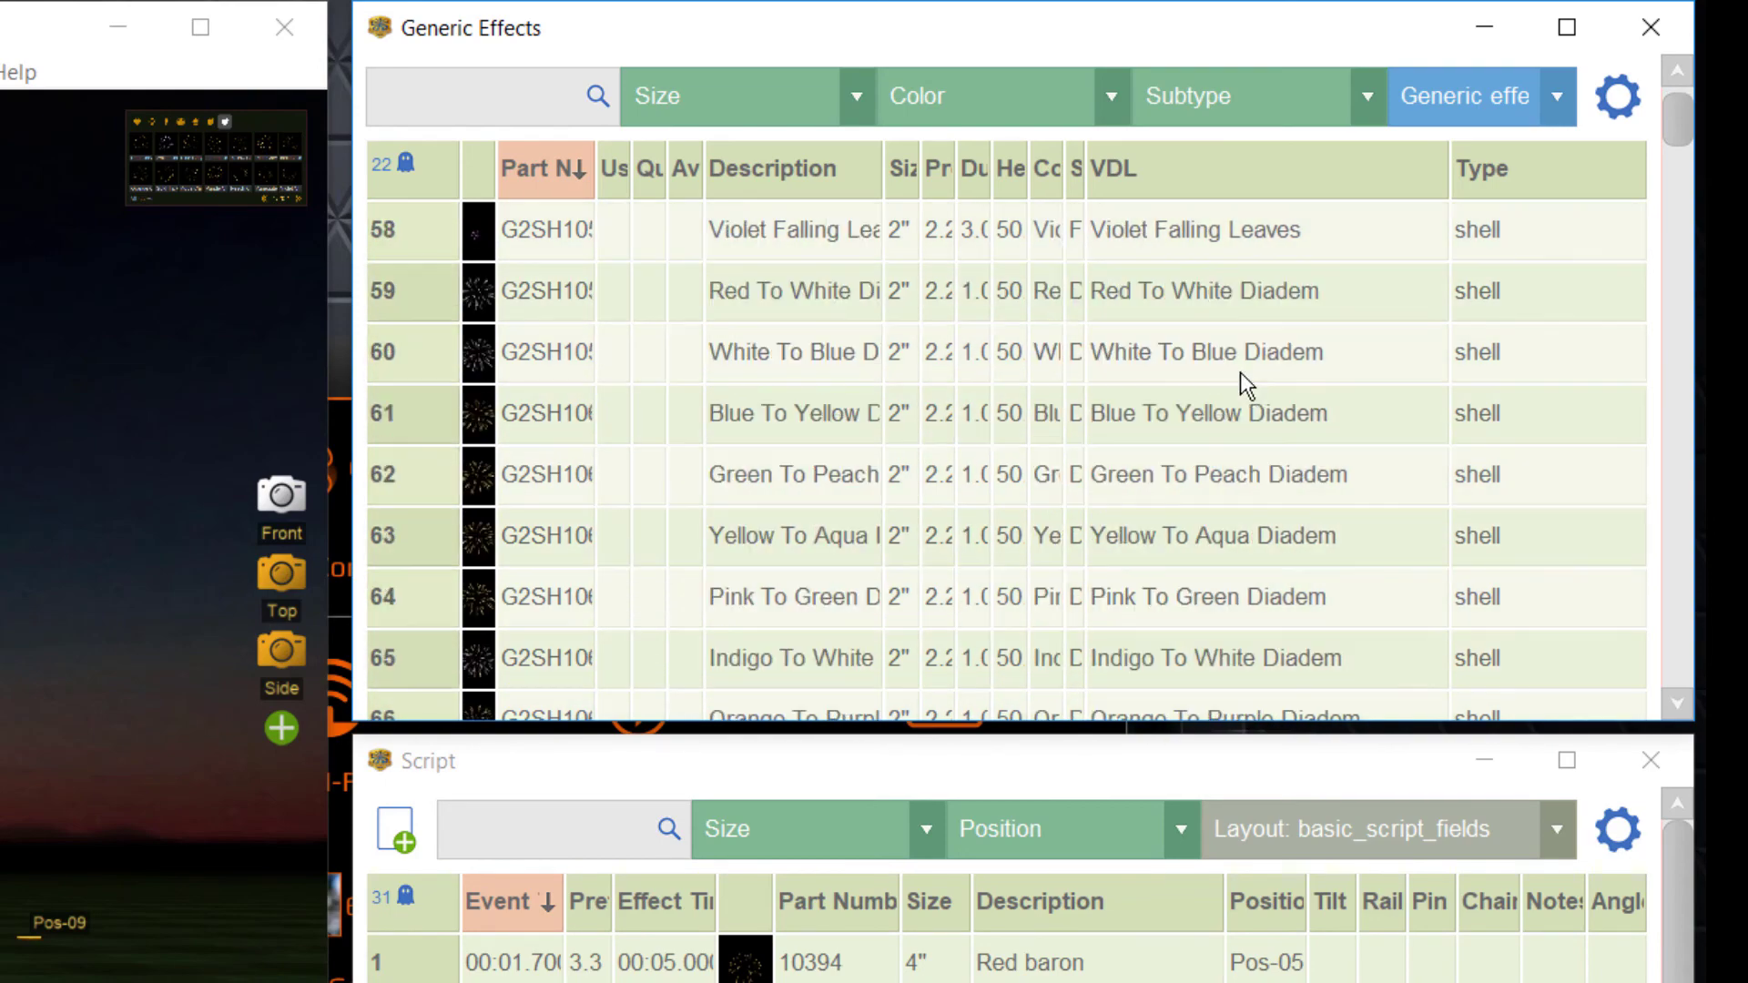
pyautogui.scroll(-2, 1240, 374)
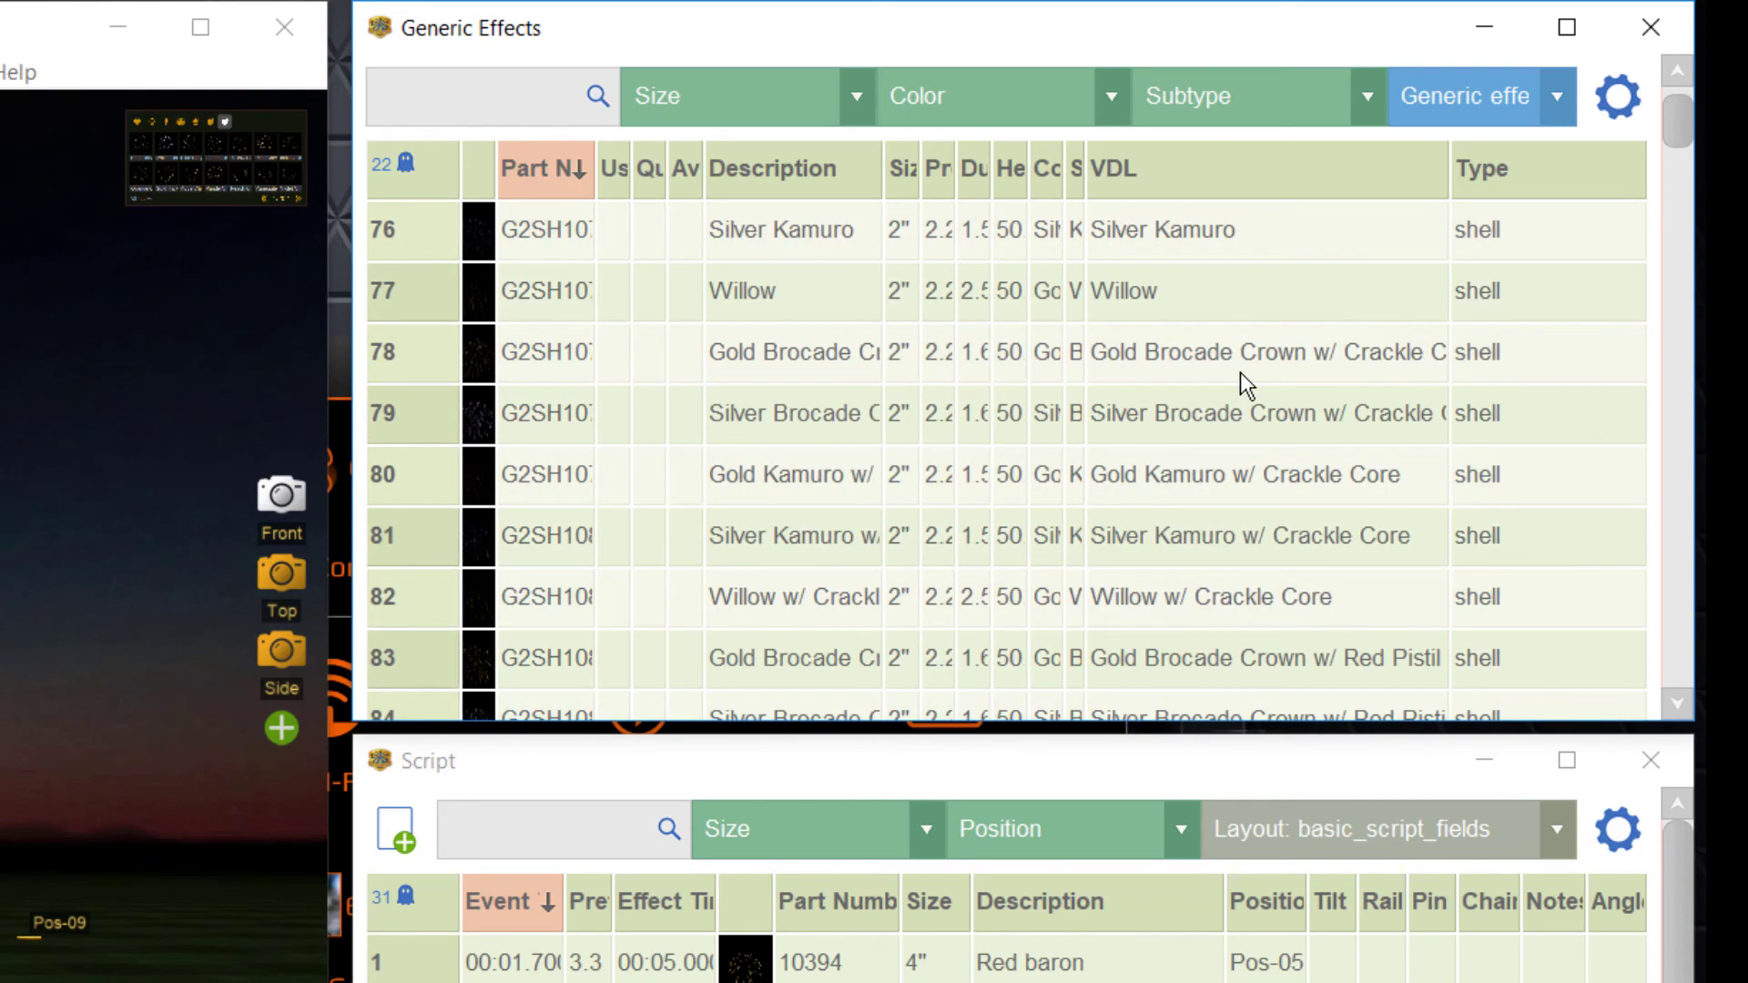